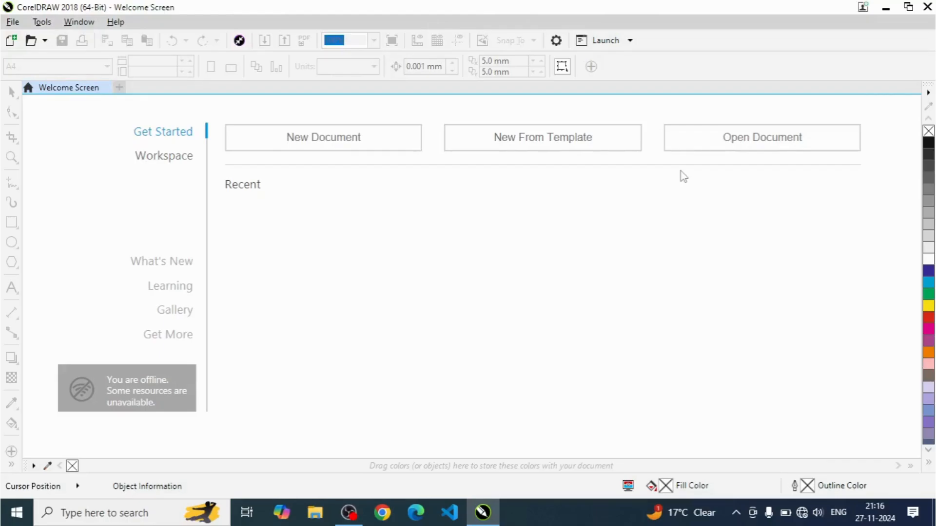
Start a new document and name it one.
{"action": "left_click", "coordinate": [292, 147]}
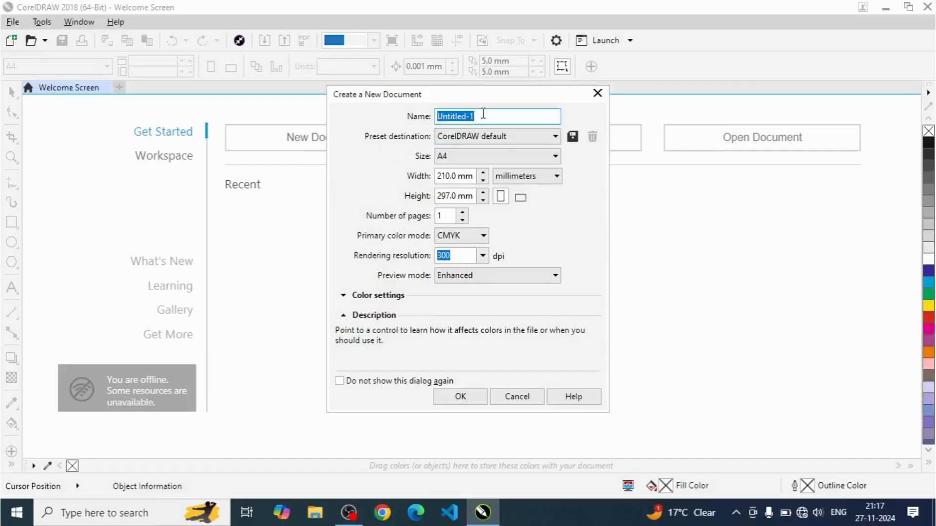
{"action": "left_click_drag", "start_coordinate": [483, 113], "coordinate": [432, 117]}
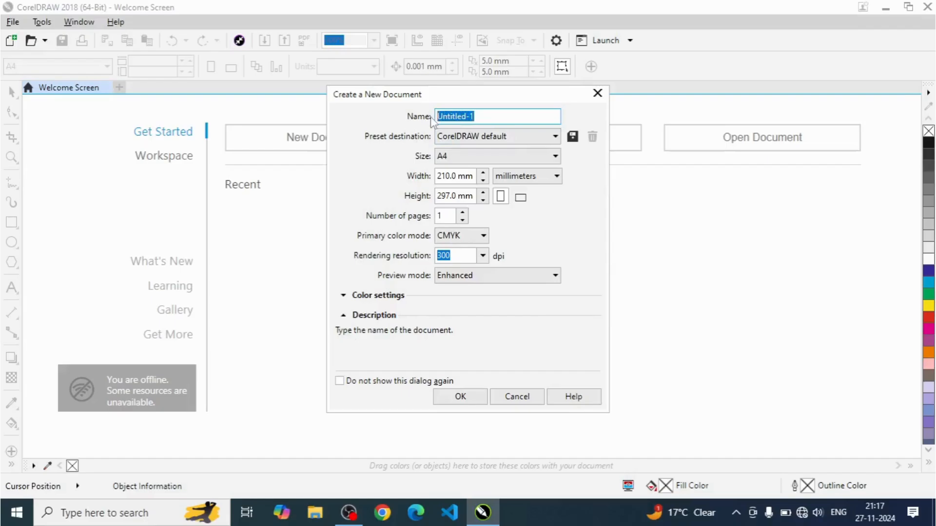
{"action": "type", "text": "one"}
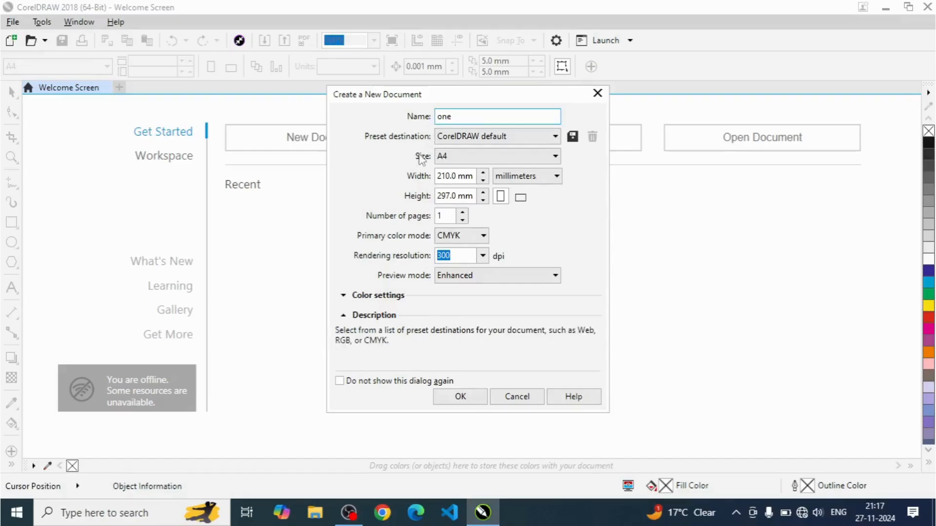
Keep A4 as the new document's page size and choose millimeters as its unit.
{"action": "left_click", "coordinate": [457, 156]}
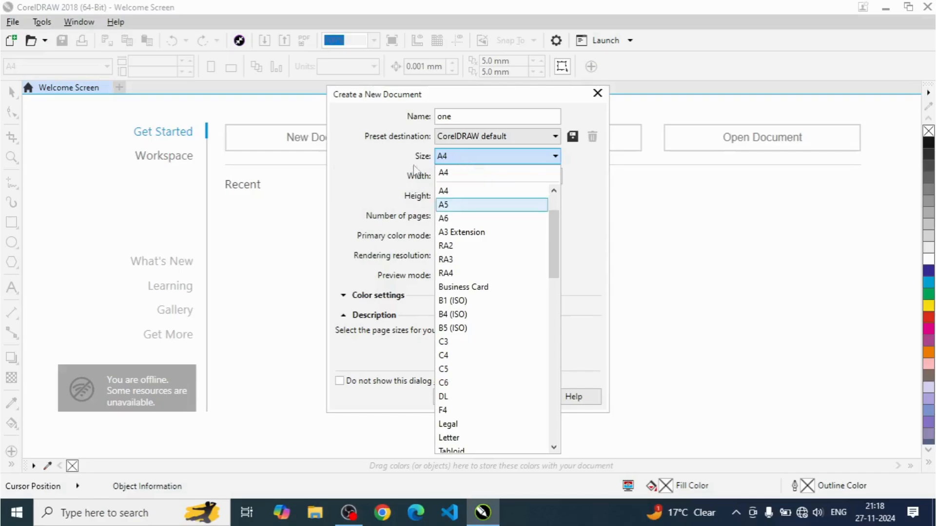
{"action": "left_click", "coordinate": [464, 162]}
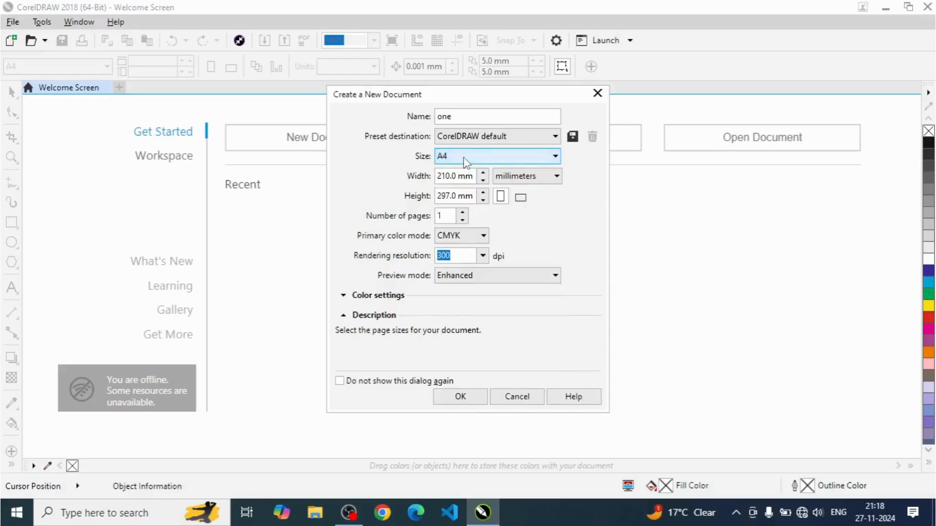
{"action": "left_click", "coordinate": [550, 180]}
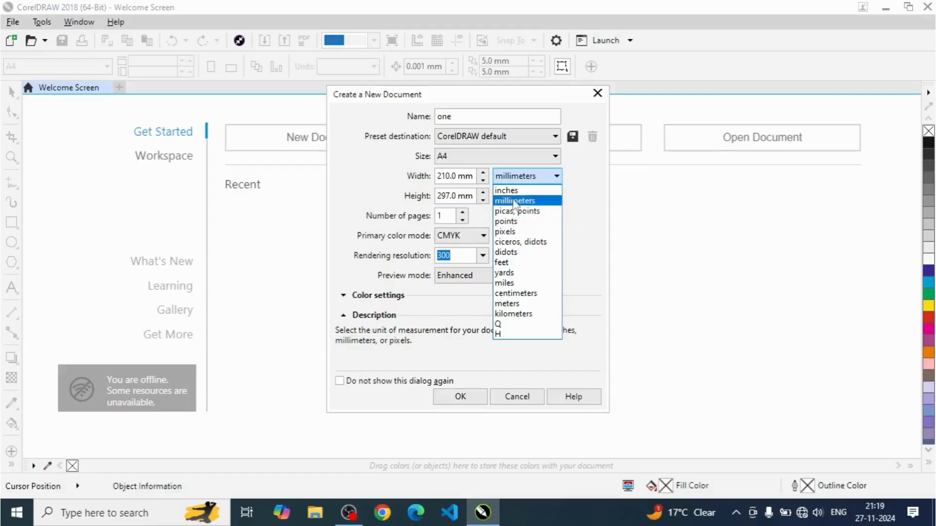
{"action": "left_click", "coordinate": [515, 200]}
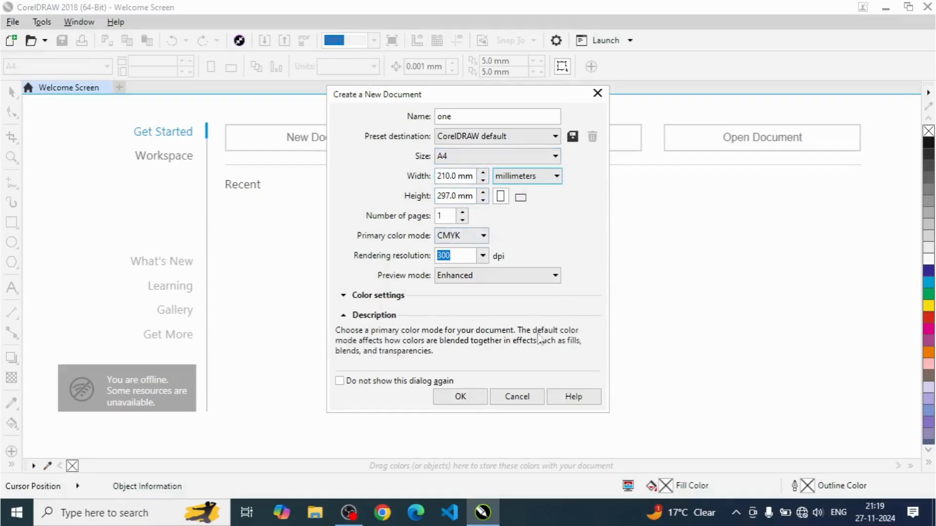
Try landscape orientation, settle on portrait, keep the rendering resolution at 300 dpi, and create the document.
{"action": "left_click", "coordinate": [520, 198]}
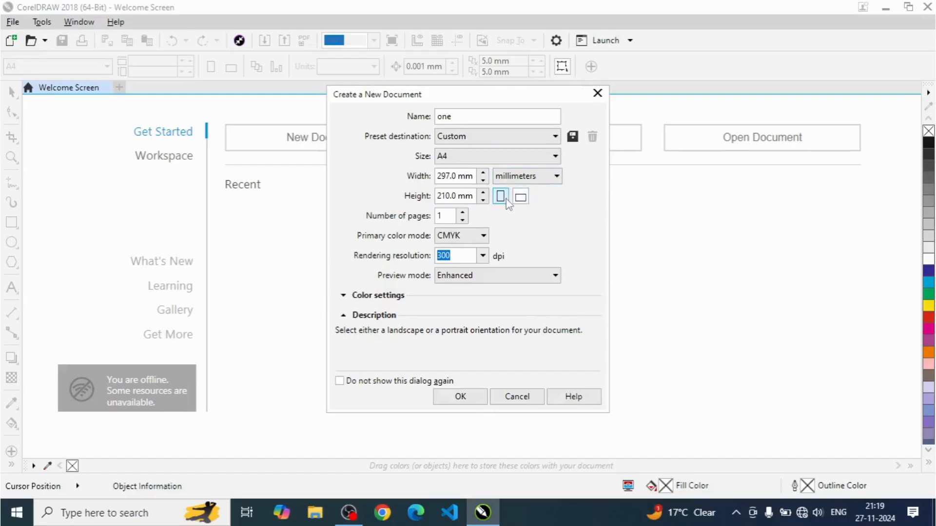
{"action": "left_click", "coordinate": [501, 196]}
{"action": "left_click", "coordinate": [520, 197]}
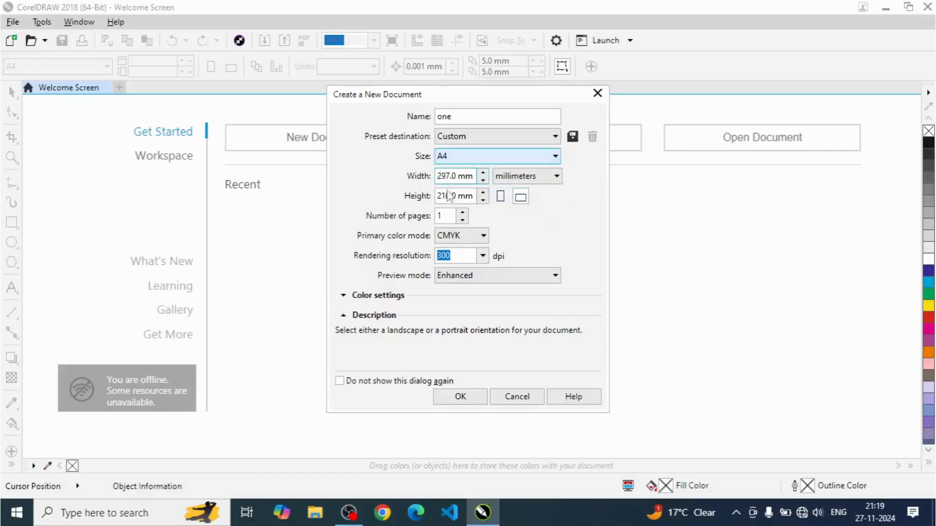
{"action": "left_click", "coordinate": [500, 197]}
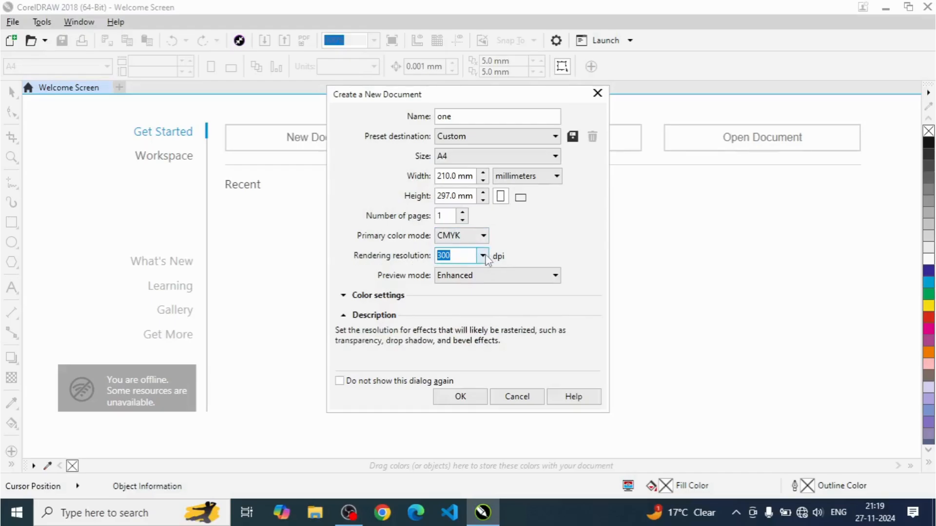
{"action": "left_click", "coordinate": [483, 256]}
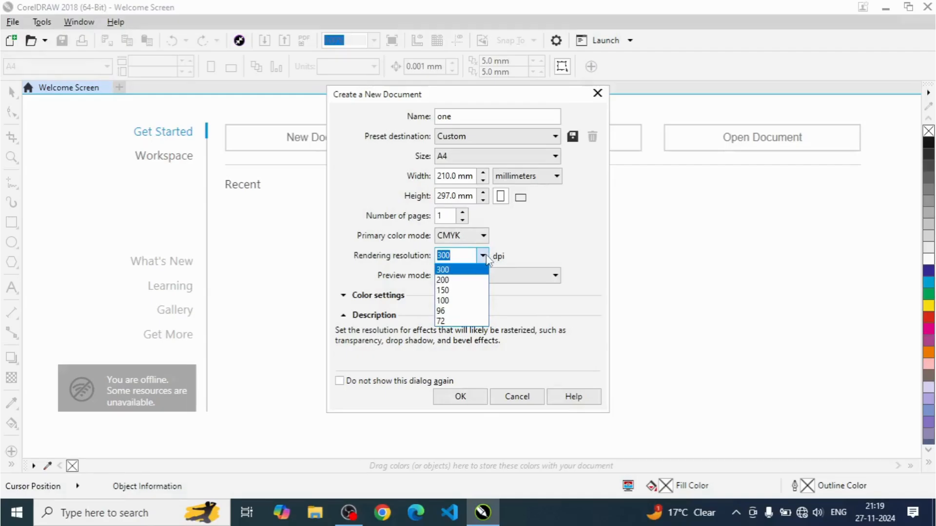
{"action": "left_click", "coordinate": [484, 256]}
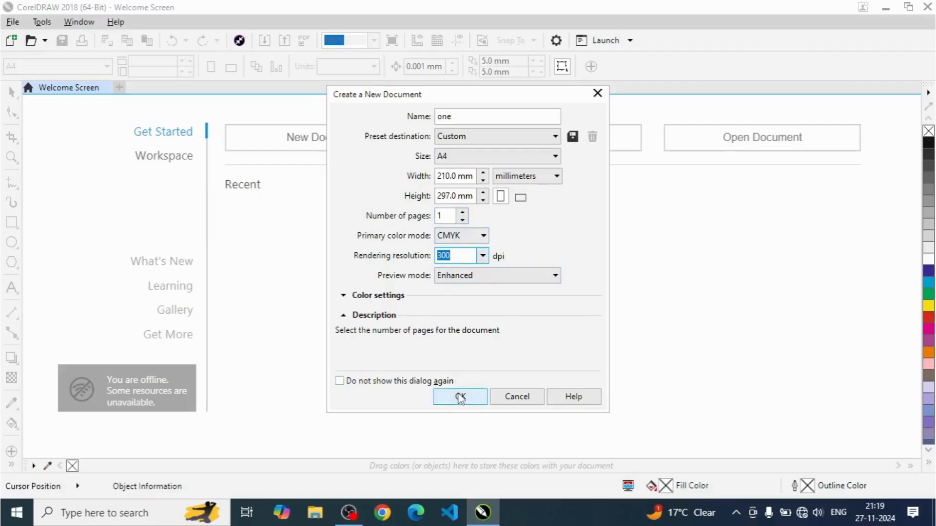
{"action": "left_click", "coordinate": [460, 397]}
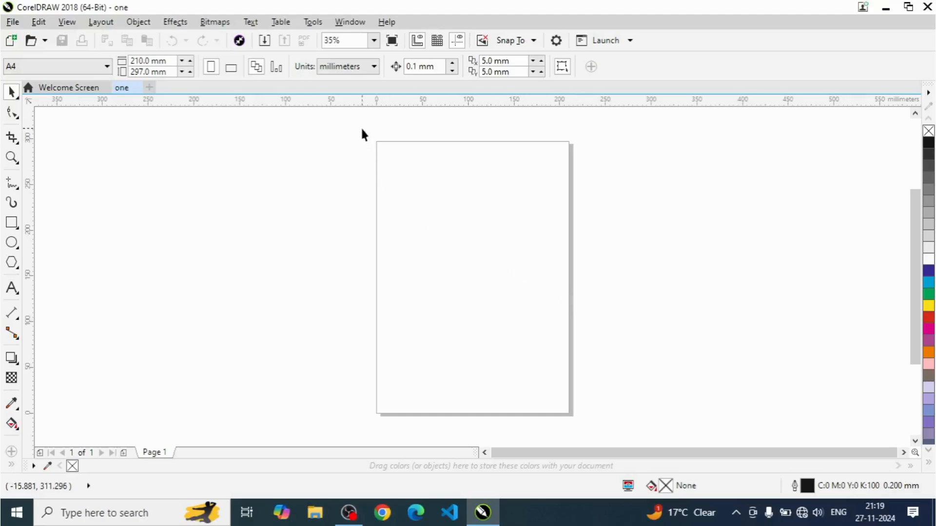
Draw an ellipse about 123.5 mm wide and 138.5 mm high in the empty space left of the page.
{"action": "left_click_drag", "start_coordinate": [361, 128], "coordinate": [468, 228]}
{"action": "left_click_drag", "start_coordinate": [558, 369], "coordinate": [588, 428]}
{"action": "left_click_drag", "start_coordinate": [496, 313], "coordinate": [585, 418]}
{"action": "key", "text": "F7"}
{"action": "left_click_drag", "start_coordinate": [168, 215], "coordinate": [289, 350]}
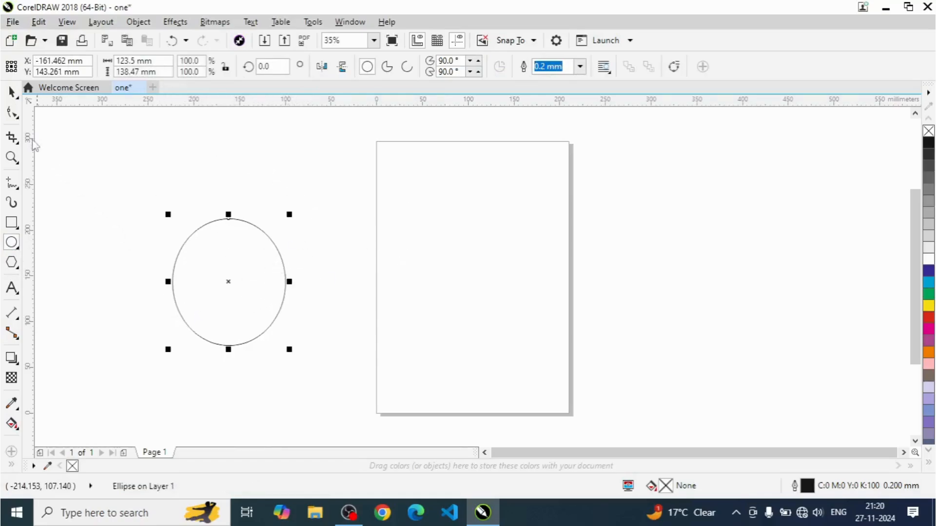
Move the ellipse across to the other side of the page and back to the empty space left of it.
{"action": "left_click", "coordinate": [11, 92]}
{"action": "left_click_drag", "start_coordinate": [238, 272], "coordinate": [737, 246]}
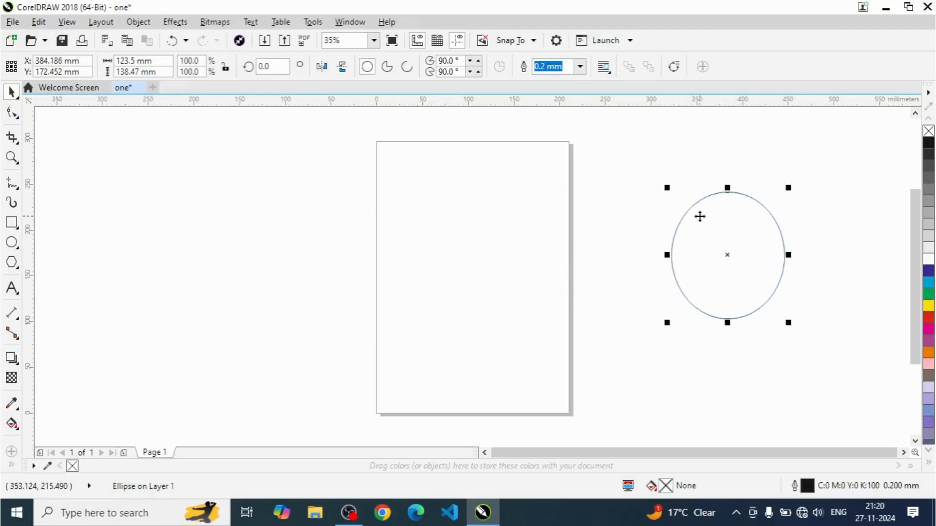
{"action": "left_click_drag", "start_coordinate": [699, 215], "coordinate": [103, 272]}
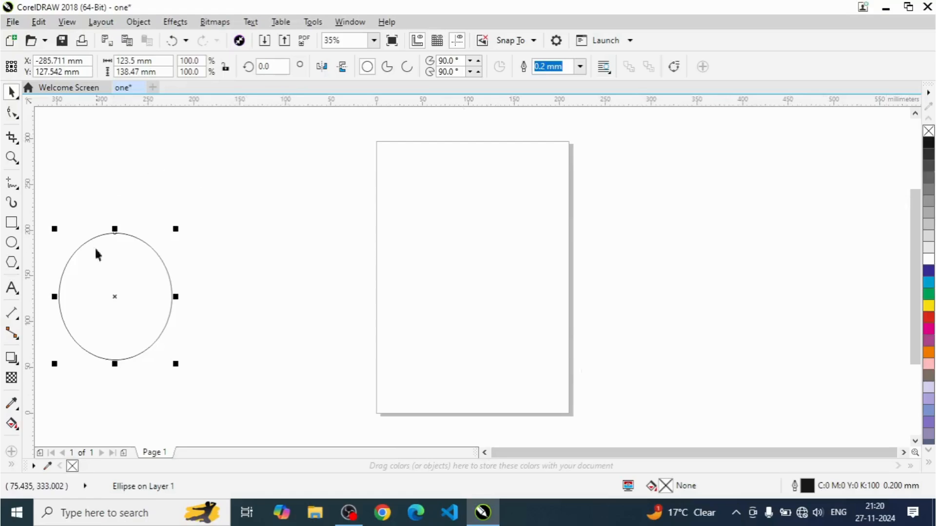
{"action": "left_click_drag", "start_coordinate": [112, 291], "coordinate": [287, 254]}
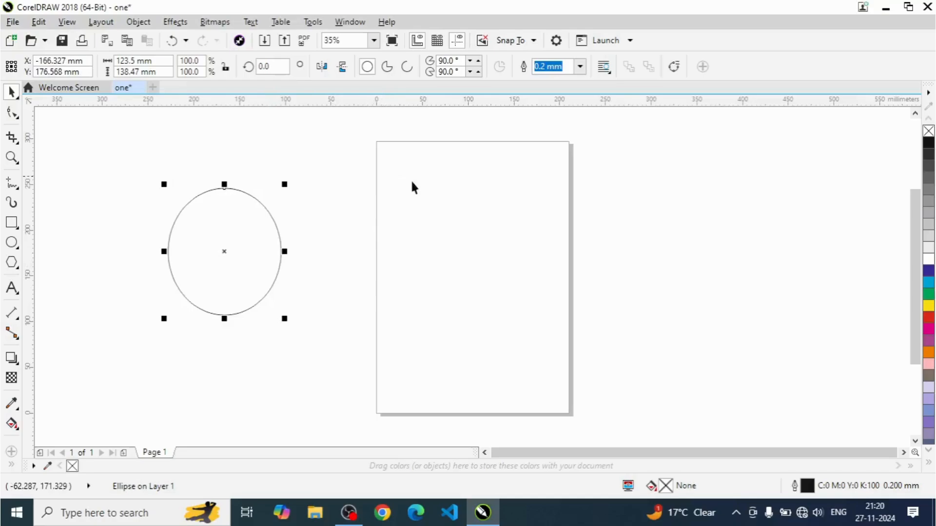
Enlarge the ellipse proportionally beside the page to about 6605 mm wide and 7406 mm high, and delete it.
{"action": "scroll", "coordinate": [340, 225], "scroll_direction": "down", "scroll_amount": 2}
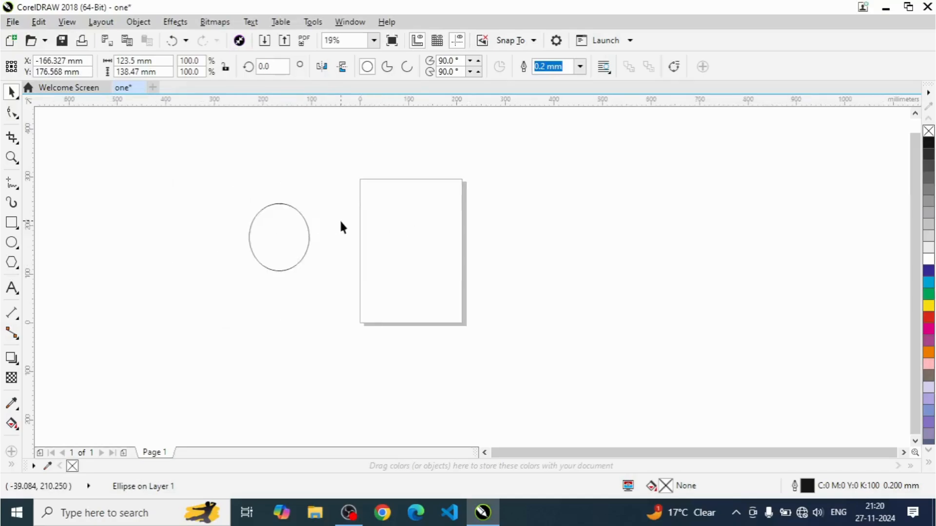
{"action": "scroll", "coordinate": [340, 227], "scroll_direction": "down", "scroll_amount": 1}
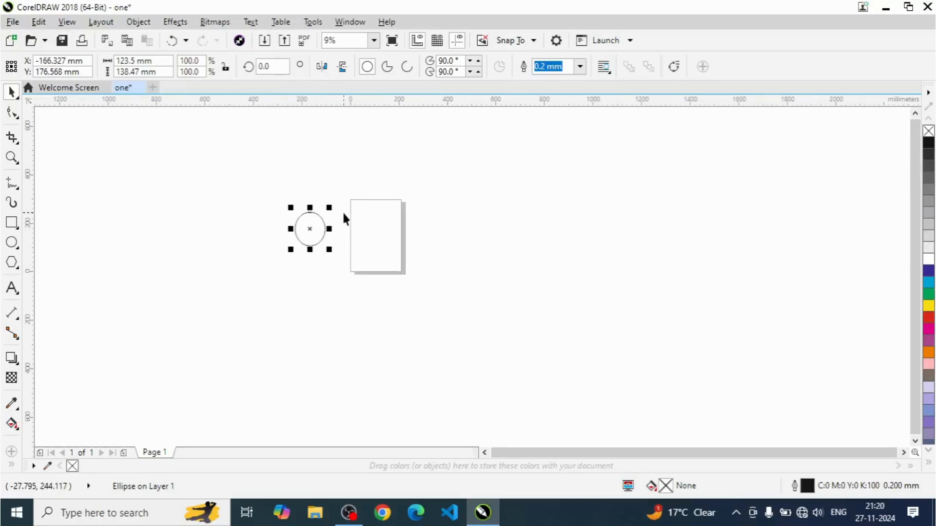
{"action": "scroll", "coordinate": [343, 217], "scroll_direction": "down", "scroll_amount": 2}
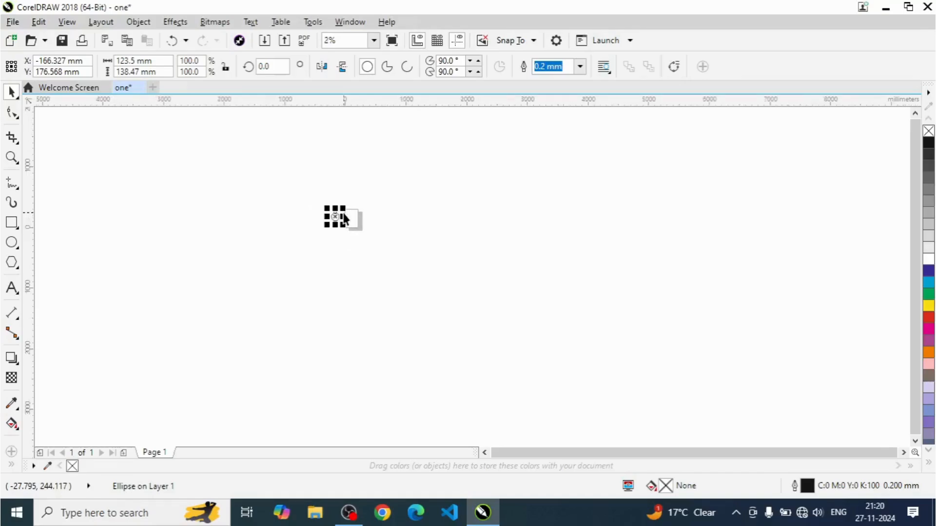
{"action": "scroll", "coordinate": [343, 217], "scroll_direction": "down", "scroll_amount": 1}
{"action": "left_click", "coordinate": [323, 250]}
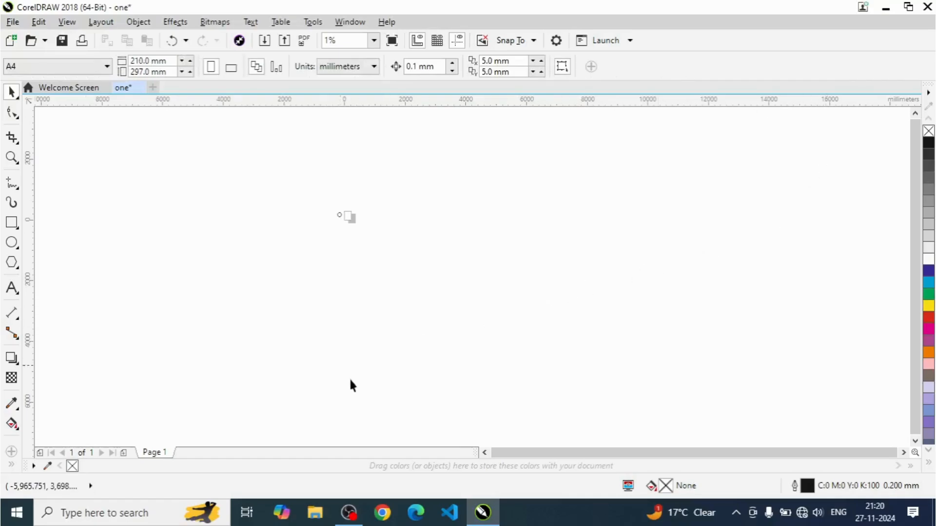
{"action": "left_click", "coordinate": [340, 216]}
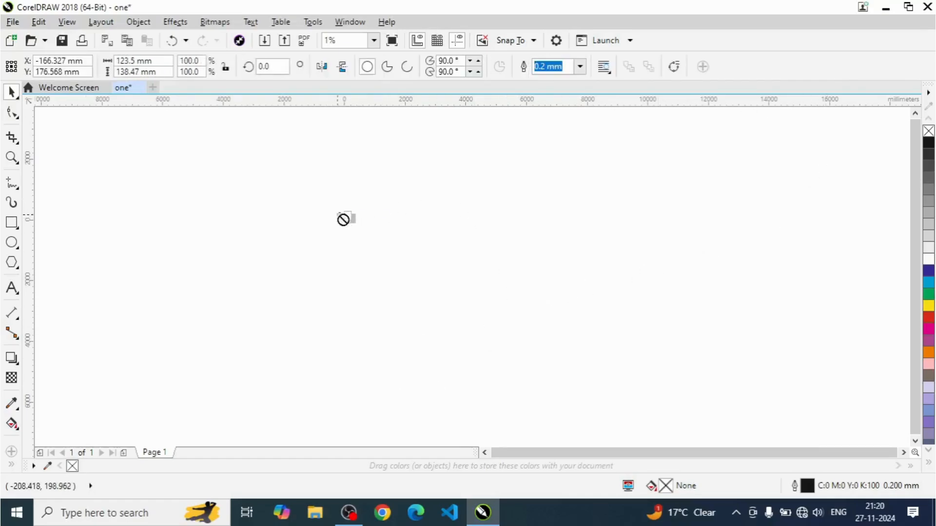
{"action": "left_click_drag", "start_coordinate": [343, 220], "coordinate": [724, 400]}
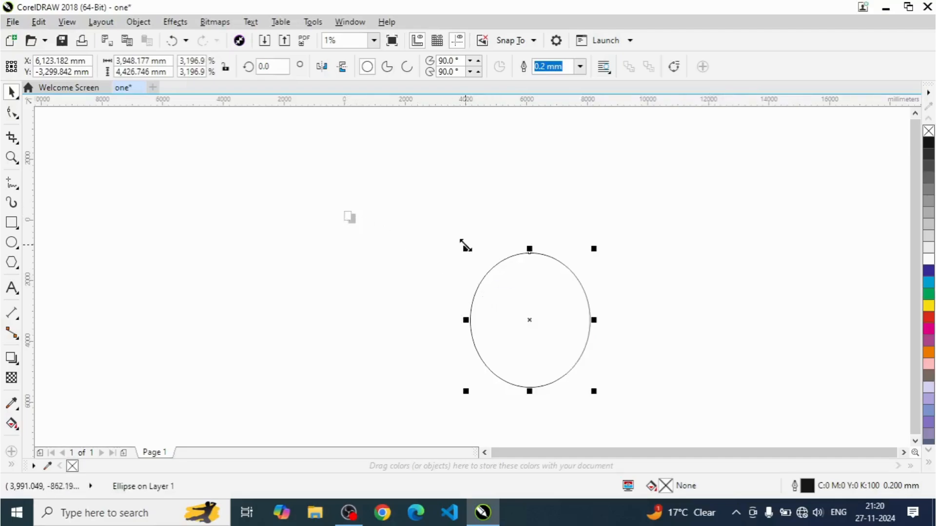
{"action": "left_click_drag", "start_coordinate": [466, 249], "coordinate": [296, 156]}
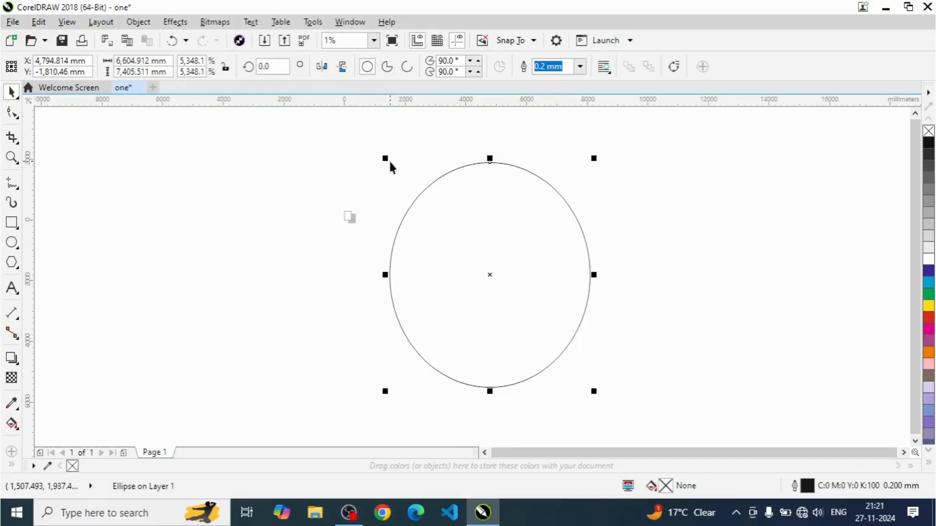
{"action": "key", "text": "Delete"}
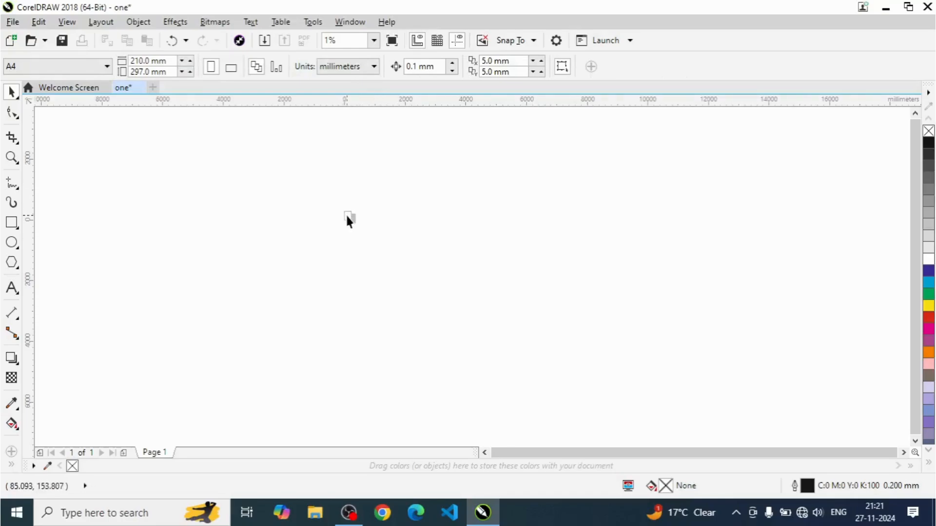
Examine the page and the extent of the empty drawing space around it at close and wide zoom levels.
{"action": "scroll", "coordinate": [348, 218], "scroll_direction": "up", "scroll_amount": 3}
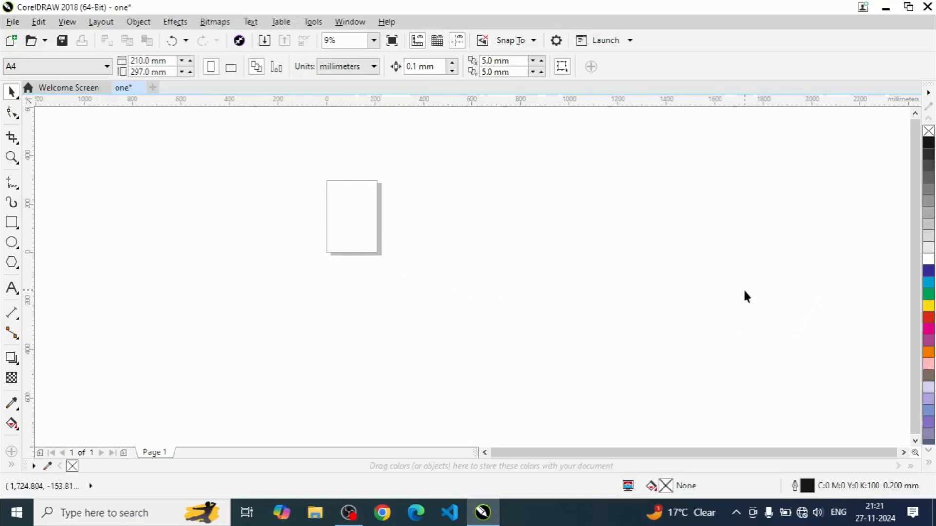
{"action": "scroll", "coordinate": [744, 291], "scroll_direction": "up", "scroll_amount": 10}
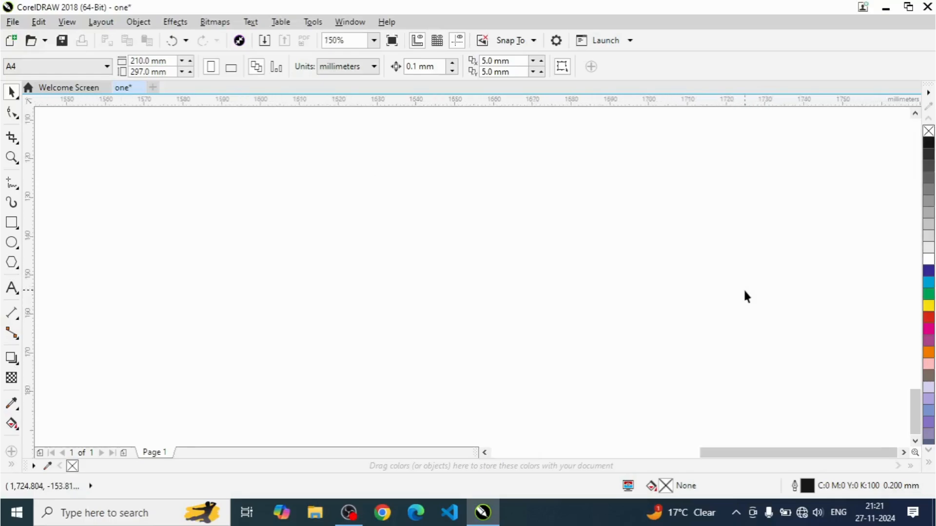
{"action": "scroll", "coordinate": [744, 292], "scroll_direction": "up", "scroll_amount": 4}
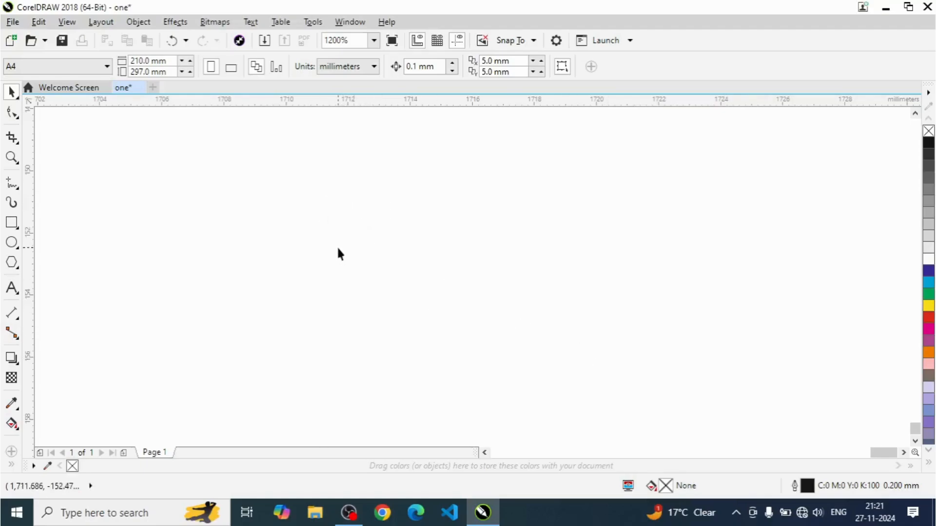
{"action": "scroll", "coordinate": [339, 250], "scroll_direction": "down", "scroll_amount": 4}
{"action": "scroll", "coordinate": [341, 248], "scroll_direction": "down", "scroll_amount": 10}
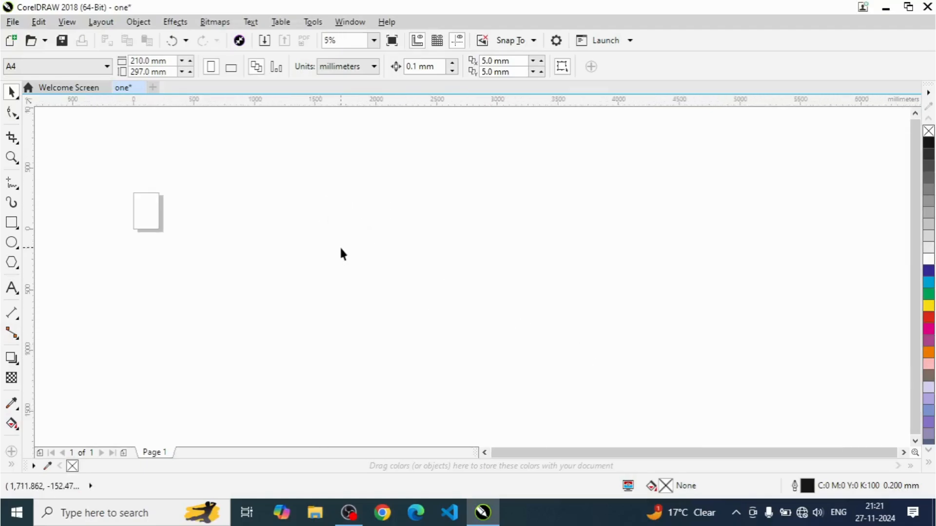
{"action": "scroll", "coordinate": [341, 249], "scroll_direction": "down", "scroll_amount": 2}
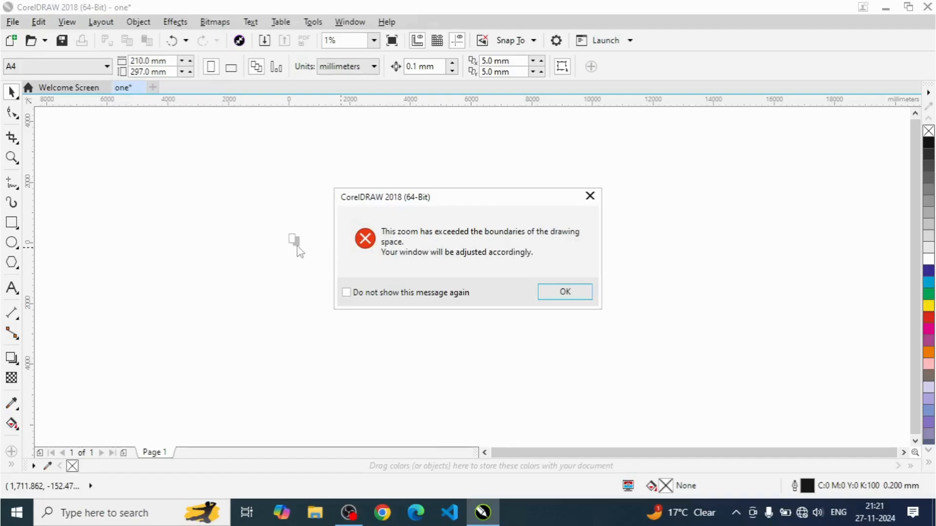
{"action": "left_click", "coordinate": [565, 294]}
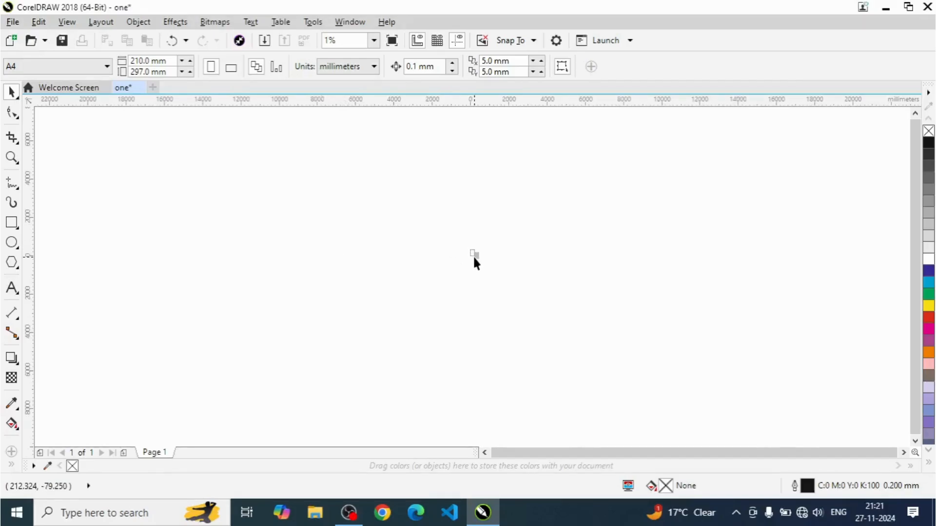
{"action": "scroll", "coordinate": [473, 255], "scroll_direction": "up", "scroll_amount": 2}
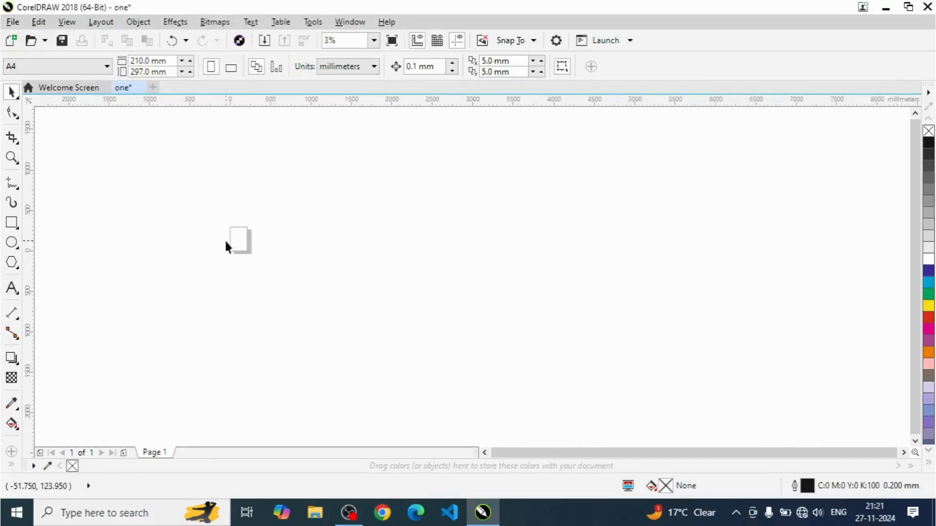
{"action": "scroll", "coordinate": [232, 233], "scroll_direction": "up", "scroll_amount": 2}
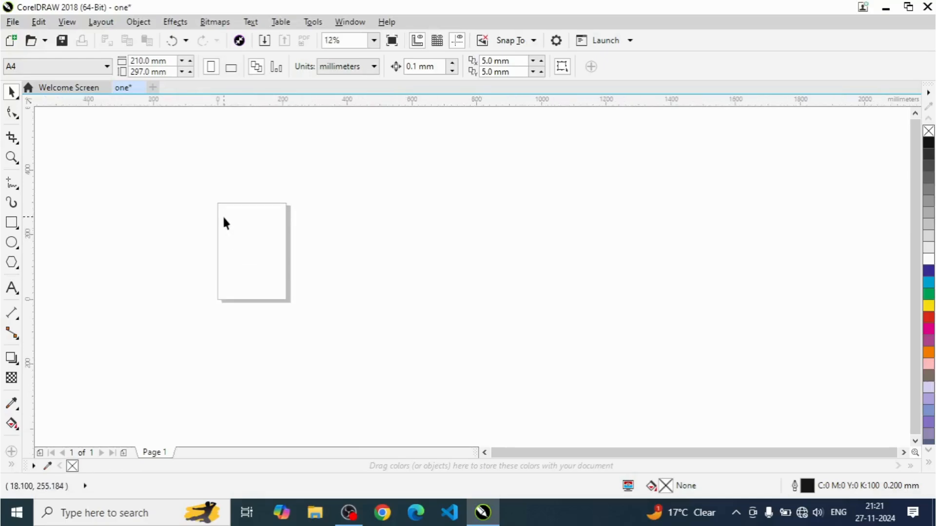
{"action": "scroll", "coordinate": [223, 215], "scroll_direction": "up", "scroll_amount": 1}
{"action": "scroll", "coordinate": [223, 219], "scroll_direction": "up", "scroll_amount": 1}
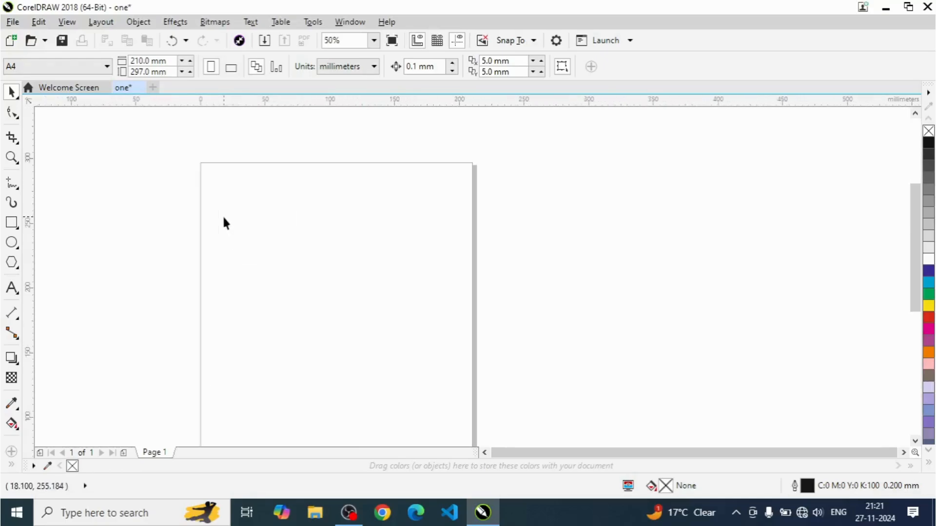
{"action": "scroll", "coordinate": [224, 223], "scroll_direction": "down", "scroll_amount": 1}
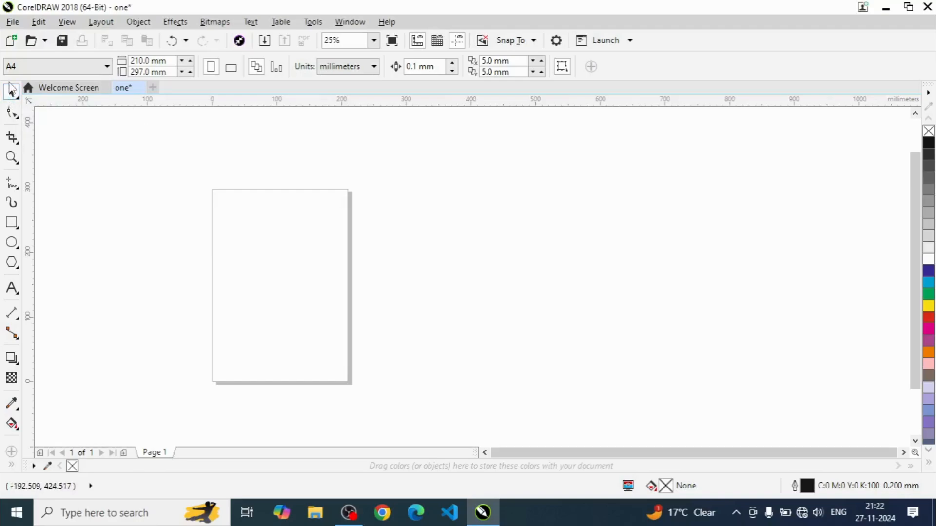
Undo the deletion of the large ellipse.
{"action": "key", "text": "ctrl+z"}
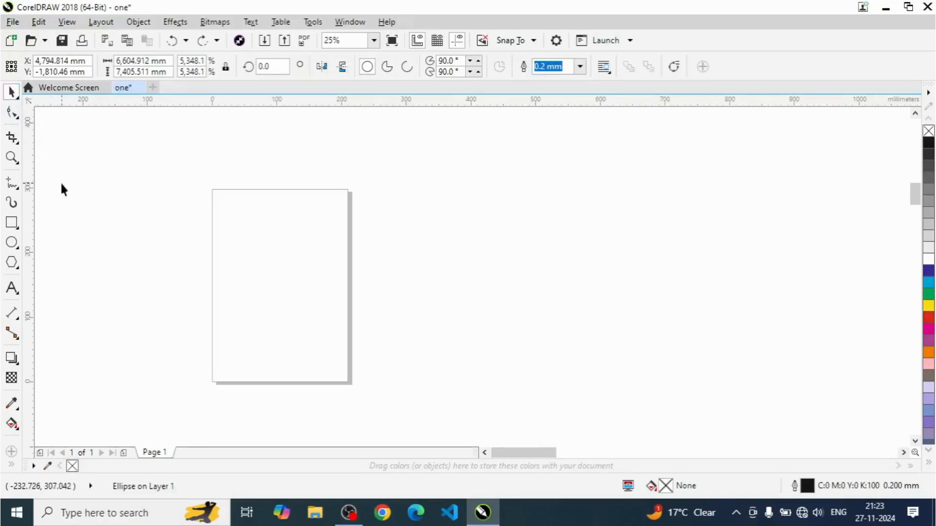
Unlock the toolbars, detach the toolbox from the window edge and dock it horizontally beside the property bar.
{"action": "left_click", "coordinate": [347, 22]}
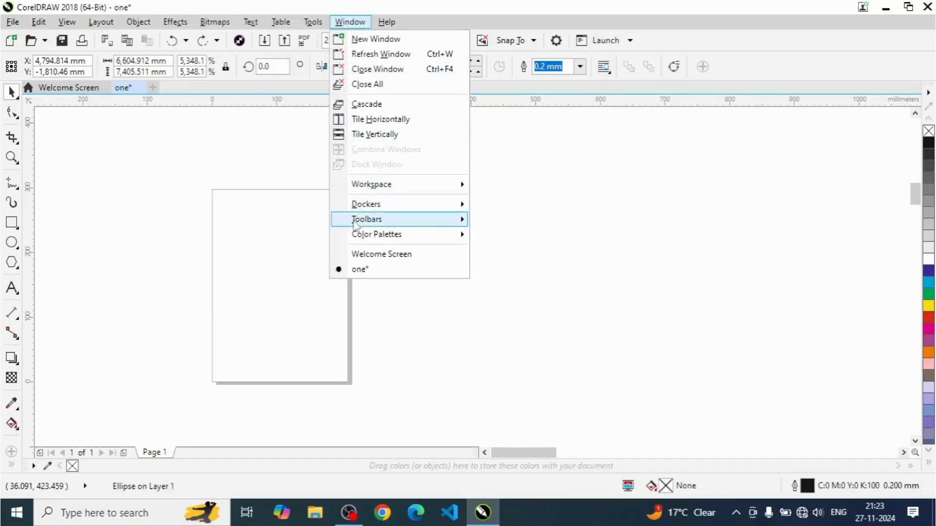
{"action": "mouse_move", "coordinate": [355, 225]}
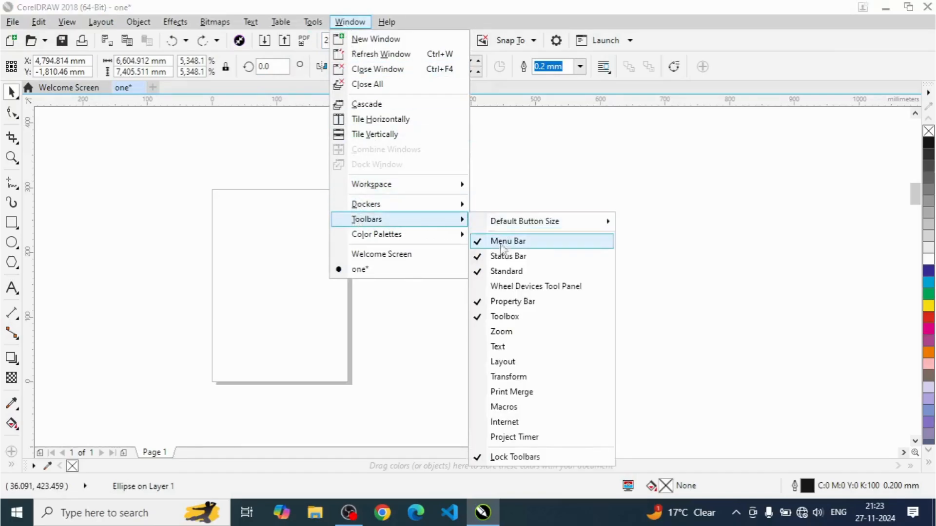
{"action": "left_click", "coordinate": [488, 457]}
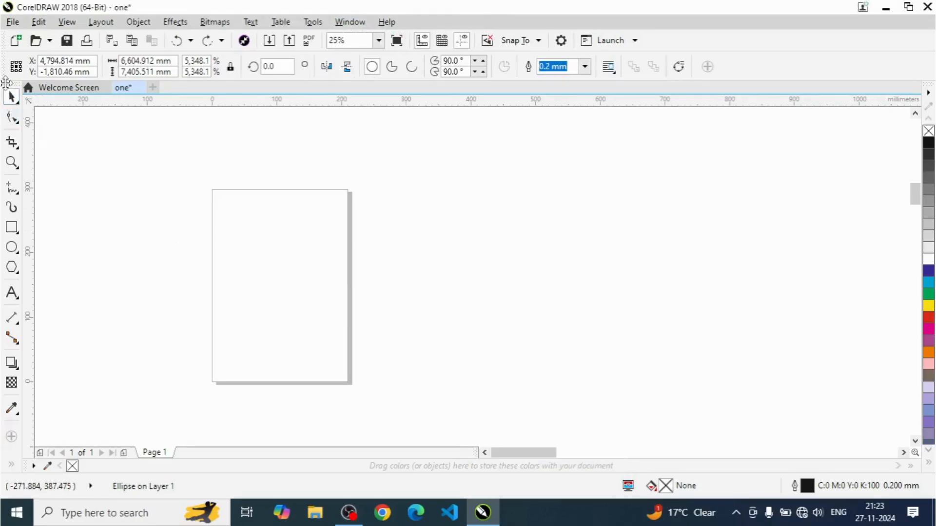
{"action": "mouse_move", "coordinate": [9, 89]}
{"action": "left_mouse_down"}
{"action": "mouse_move", "coordinate": [108, 121]}
{"action": "mouse_move", "coordinate": [653, 115]}
{"action": "left_mouse_up"}
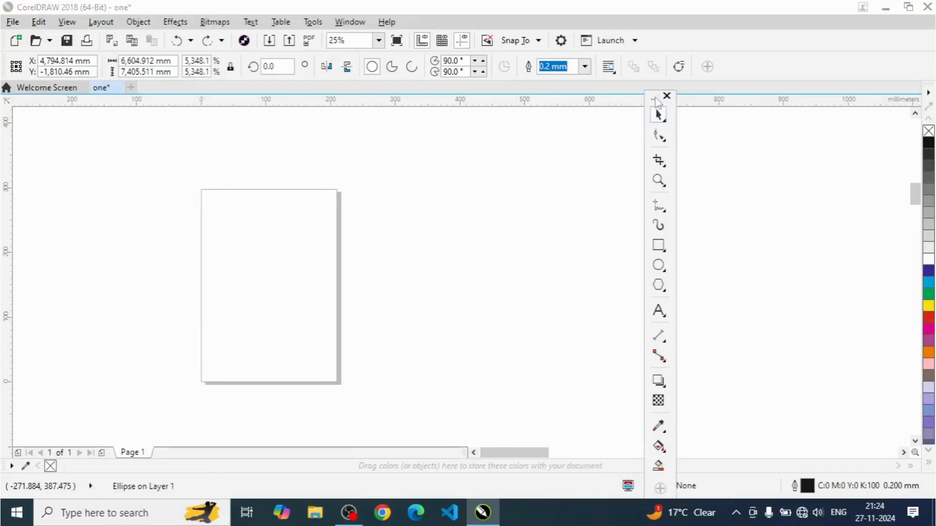
{"action": "mouse_move", "coordinate": [656, 102]}
{"action": "left_mouse_down"}
{"action": "mouse_move", "coordinate": [725, 76]}
{"action": "mouse_move", "coordinate": [731, 61]}
{"action": "left_mouse_up"}
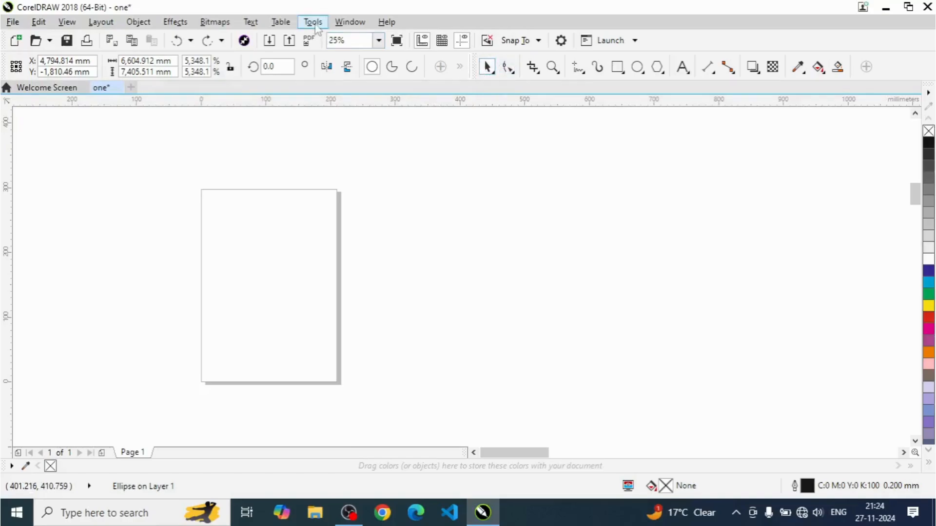
Lock the toolbars in the new arrangement and look at the list of tools that the toolbox can show.
{"action": "left_click", "coordinate": [313, 21]}
{"action": "mouse_move", "coordinate": [350, 22]}
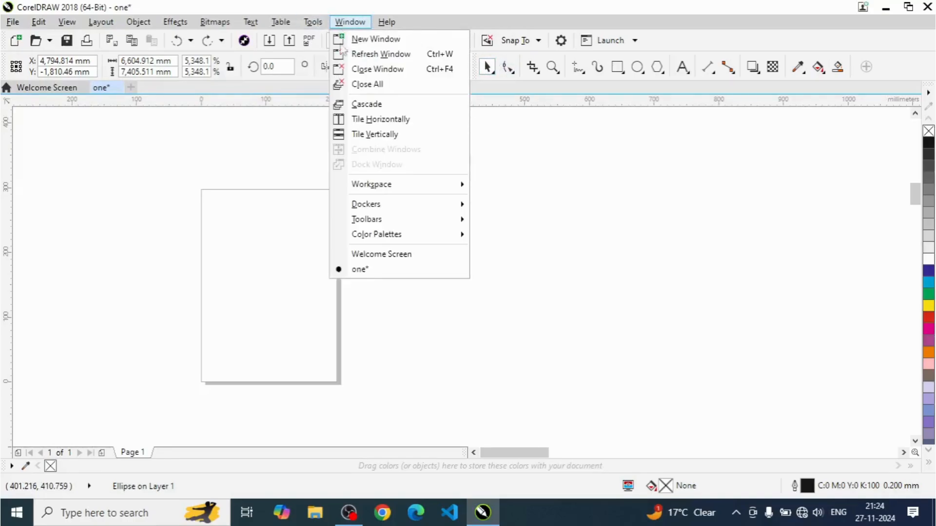
{"action": "mouse_move", "coordinate": [351, 219]}
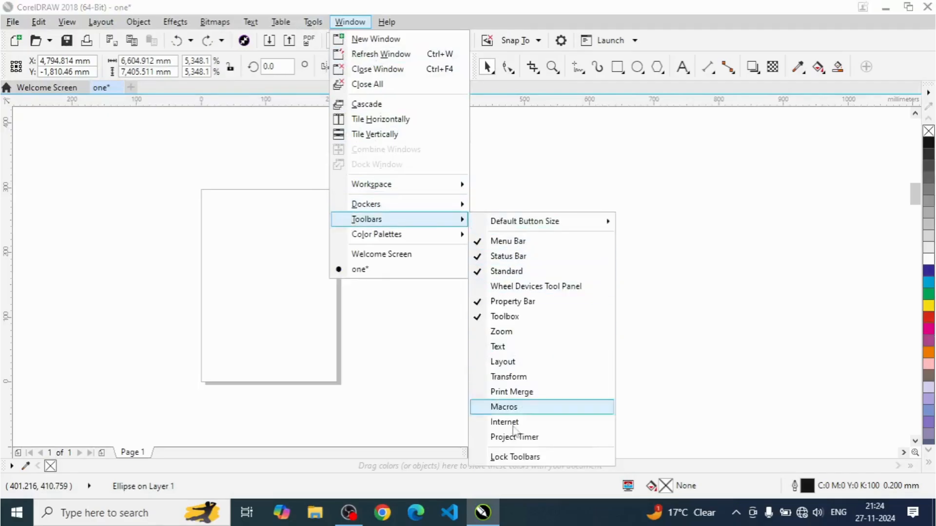
{"action": "left_click", "coordinate": [502, 460]}
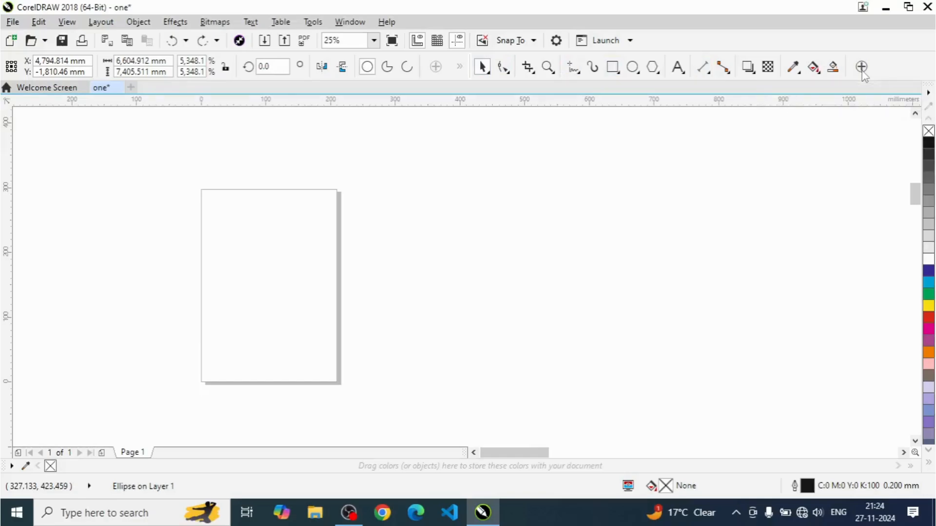
{"action": "left_click", "coordinate": [860, 67]}
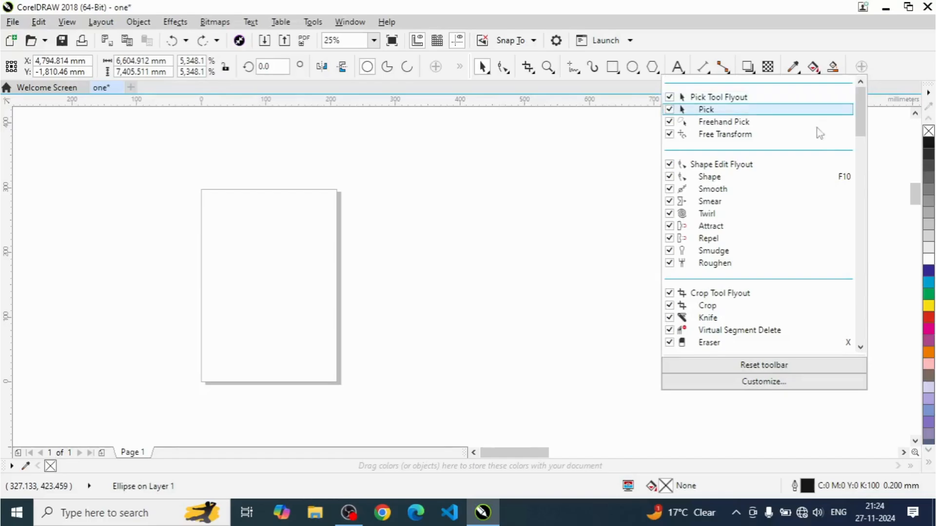
{"action": "left_click", "coordinate": [546, 235]}
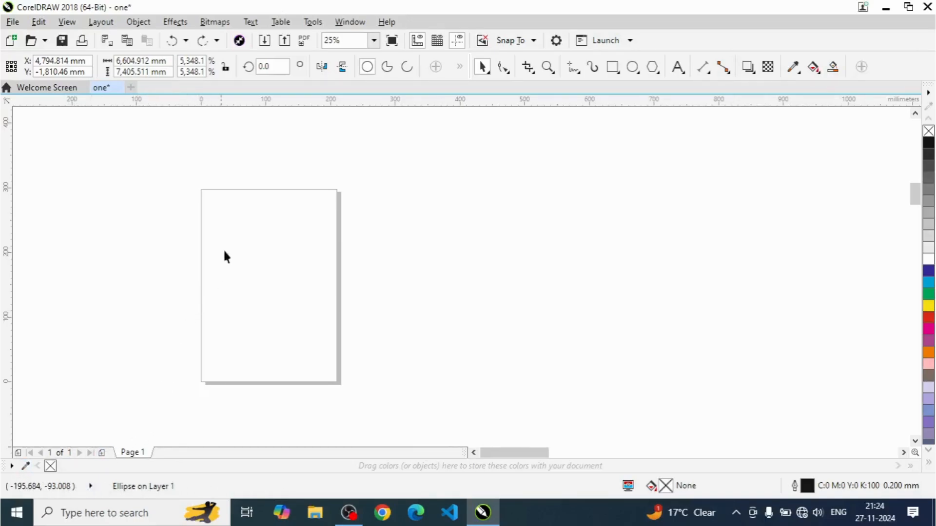
Deselect the ellipse and inspect the page's lower-left corner and its surroundings at close and wide zoom.
{"action": "scroll", "coordinate": [218, 254], "scroll_direction": "down", "scroll_amount": 1}
{"action": "left_click", "coordinate": [52, 440]}
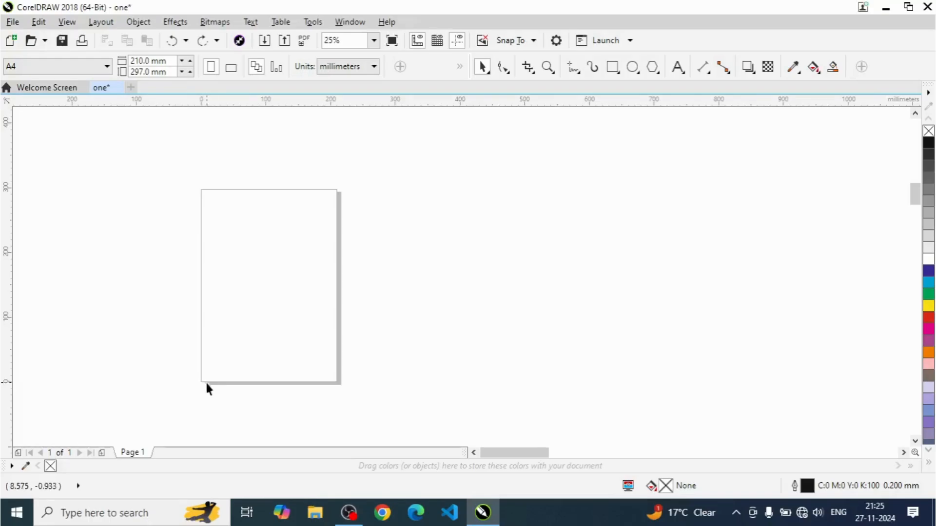
{"action": "scroll", "coordinate": [199, 381], "scroll_direction": "up", "scroll_amount": 3}
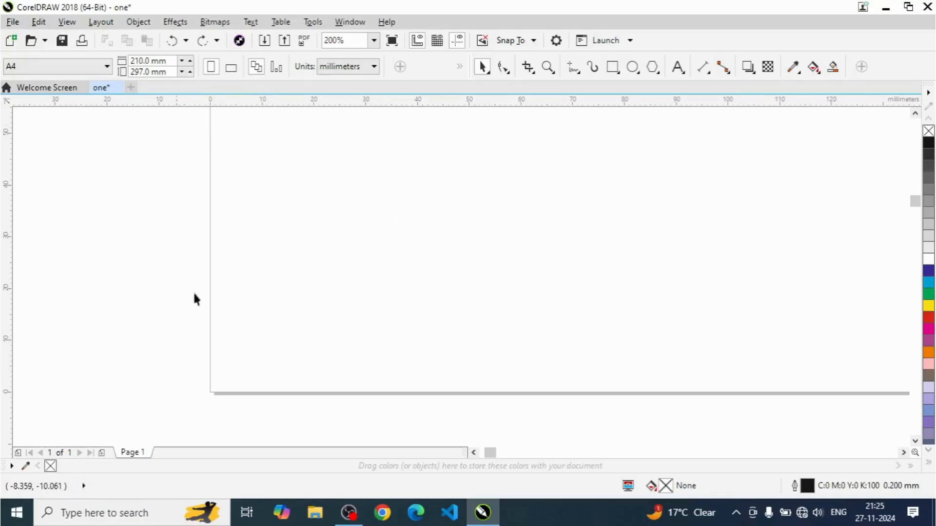
{"action": "scroll", "coordinate": [246, 276], "scroll_direction": "down", "scroll_amount": 3}
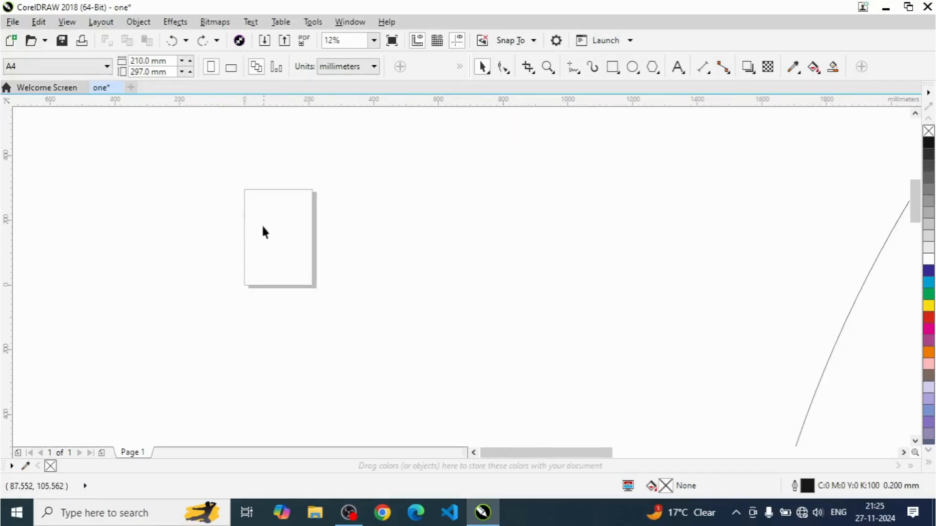
{"action": "scroll", "coordinate": [235, 180], "scroll_direction": "up", "scroll_amount": 1}
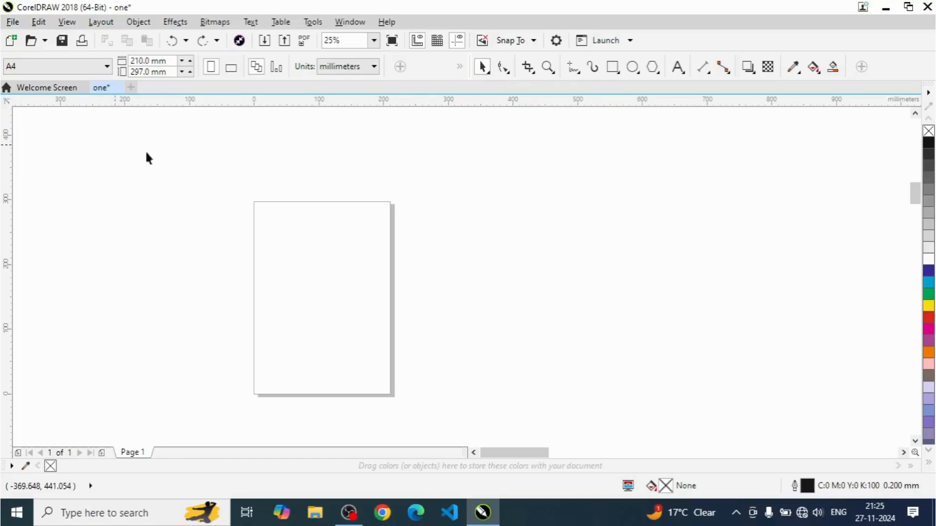
Unlock the toolbars and dock the toolbox vertically back along the drawing window's left edge.
{"action": "left_click", "coordinate": [337, 23]}
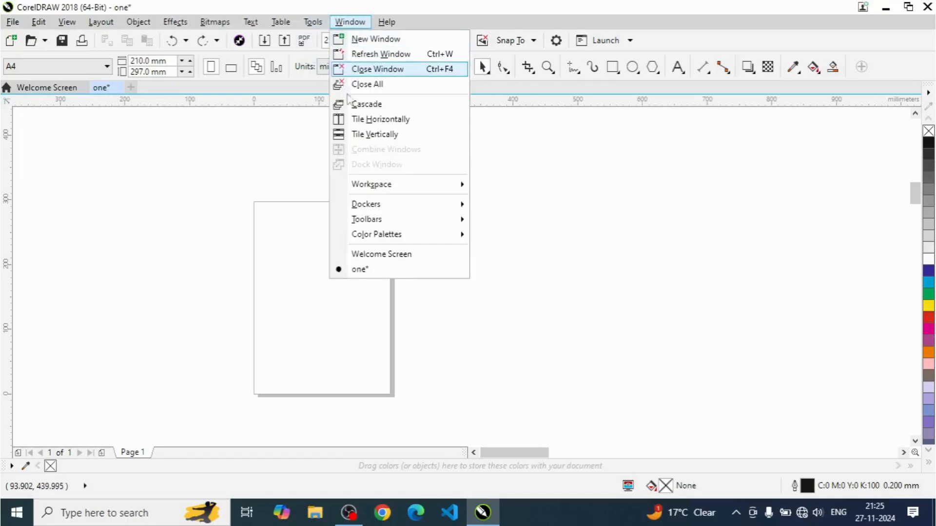
{"action": "mouse_move", "coordinate": [439, 219]}
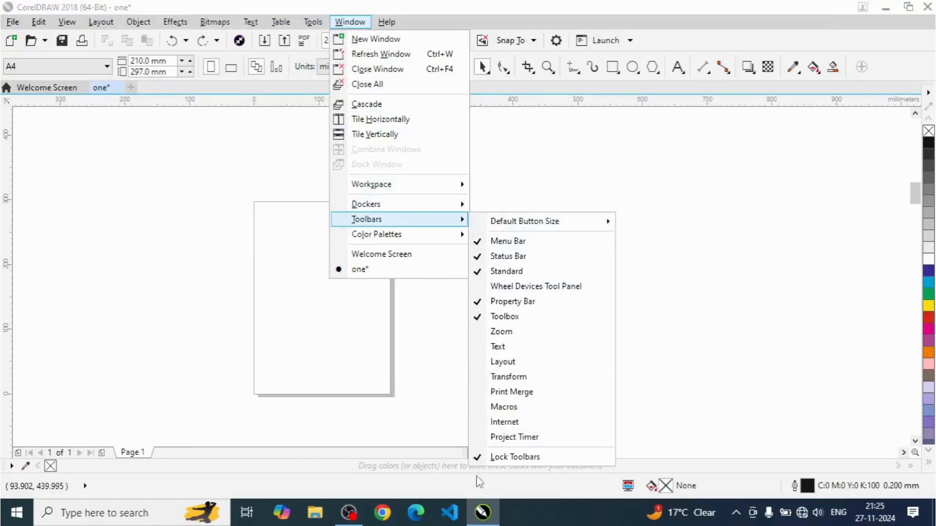
{"action": "left_click", "coordinate": [480, 444]}
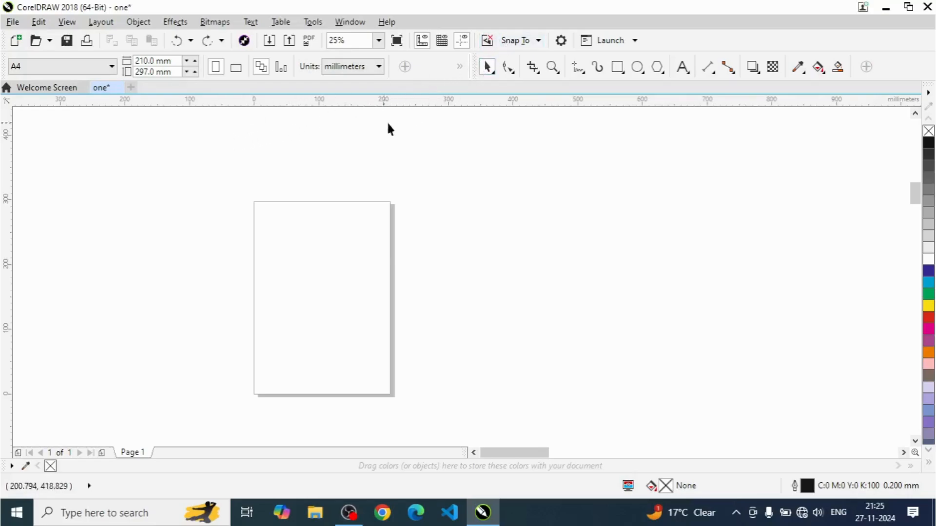
{"action": "left_click_drag", "start_coordinate": [475, 71], "coordinate": [4, 117]}
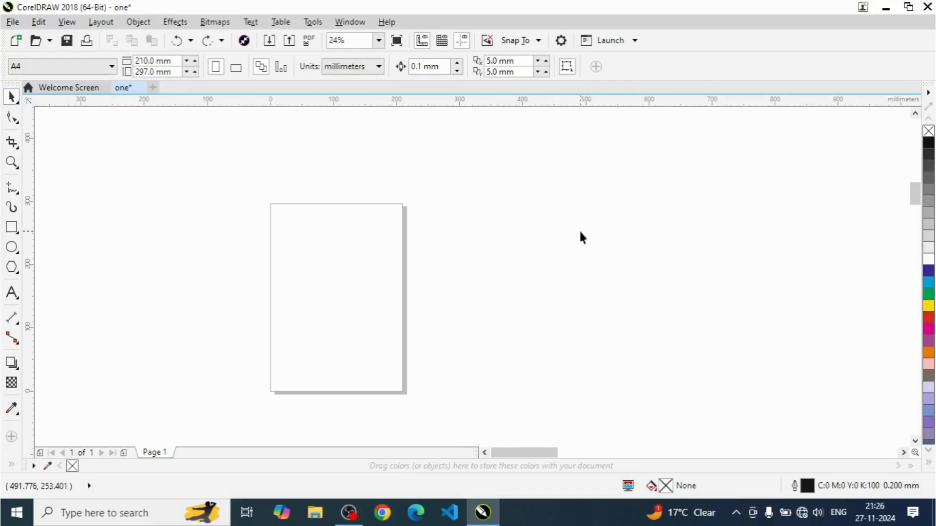
Look at the selection tools grouped with the Pick tool, including Freehand Pick and Free Transform.
{"action": "left_click_drag", "start_coordinate": [580, 232], "coordinate": [368, 278]}
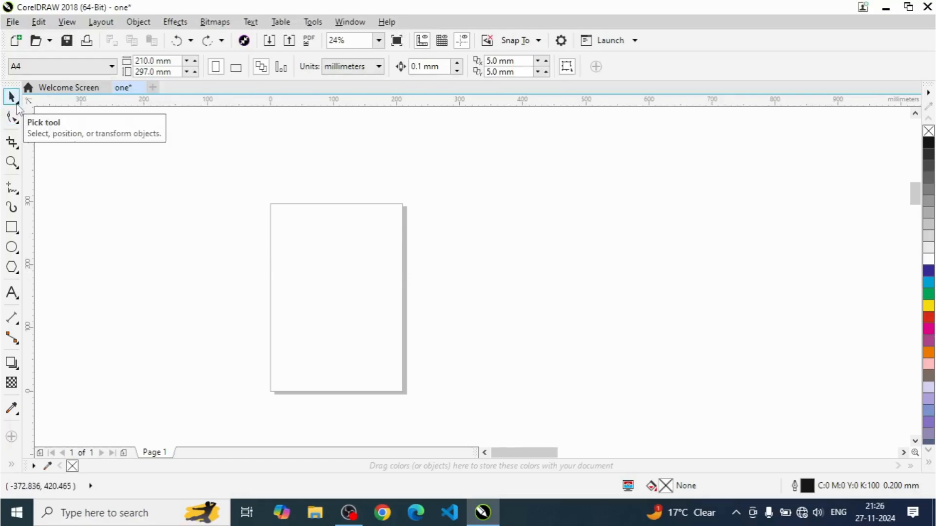
{"action": "left_click", "coordinate": [17, 107]}
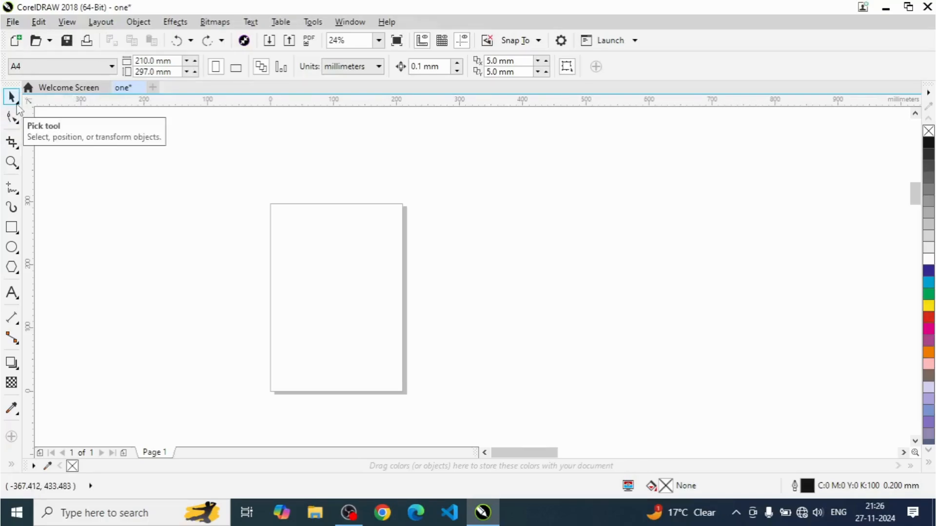
{"action": "left_click", "coordinate": [17, 107]}
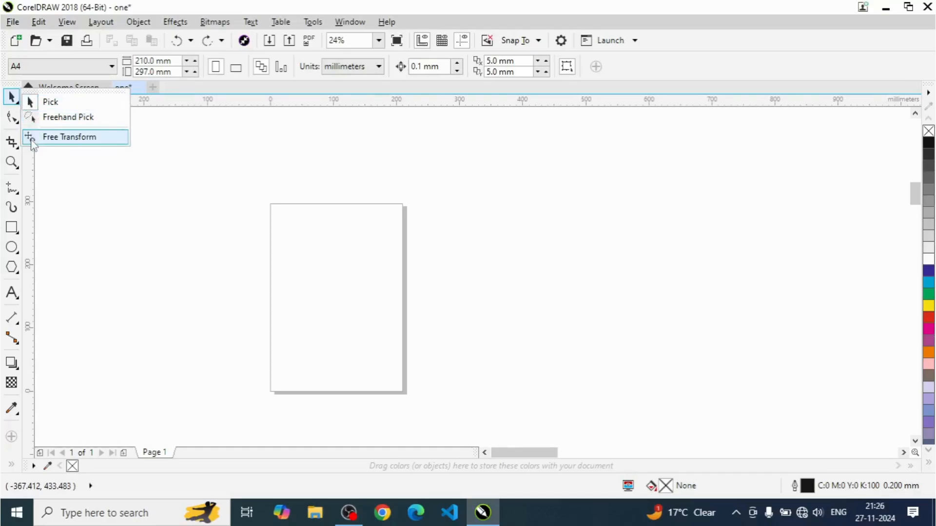
{"action": "left_click", "coordinate": [194, 193]}
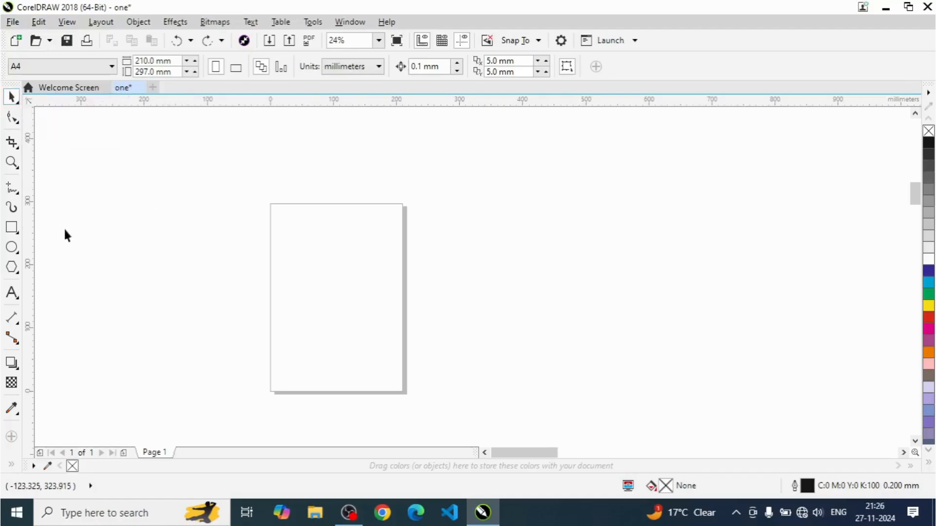
Draw a rectangle about 231 mm wide and 261 mm high that overlaps the page's upper-left part.
{"action": "left_click", "coordinate": [13, 227]}
{"action": "left_click_drag", "start_coordinate": [185, 177], "coordinate": [261, 273]}
{"action": "left_click_drag", "start_coordinate": [284, 291], "coordinate": [312, 317]}
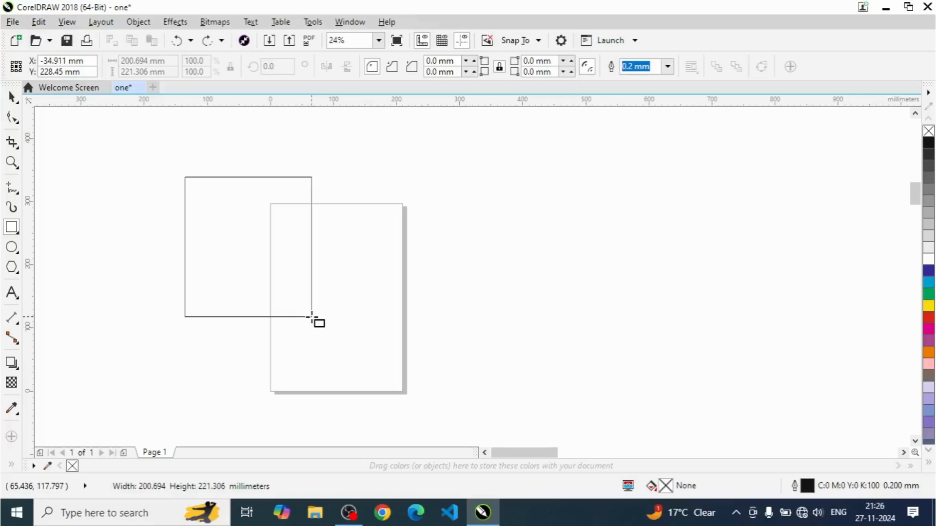
{"action": "left_click_drag", "start_coordinate": [312, 317], "coordinate": [330, 342]}
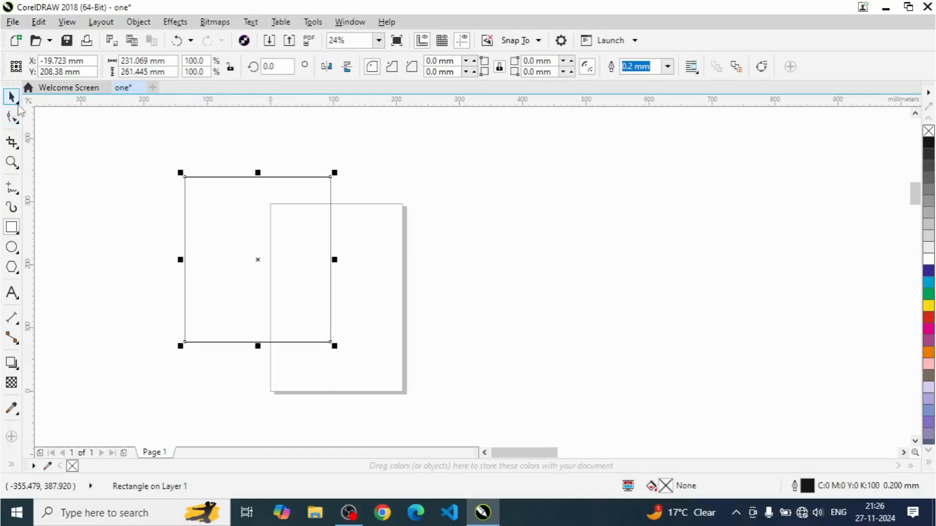
Select the rectangle with the Pick tool and move it so its centre sits at about X -52 mm, Y 199 mm.
{"action": "left_click", "coordinate": [18, 103]}
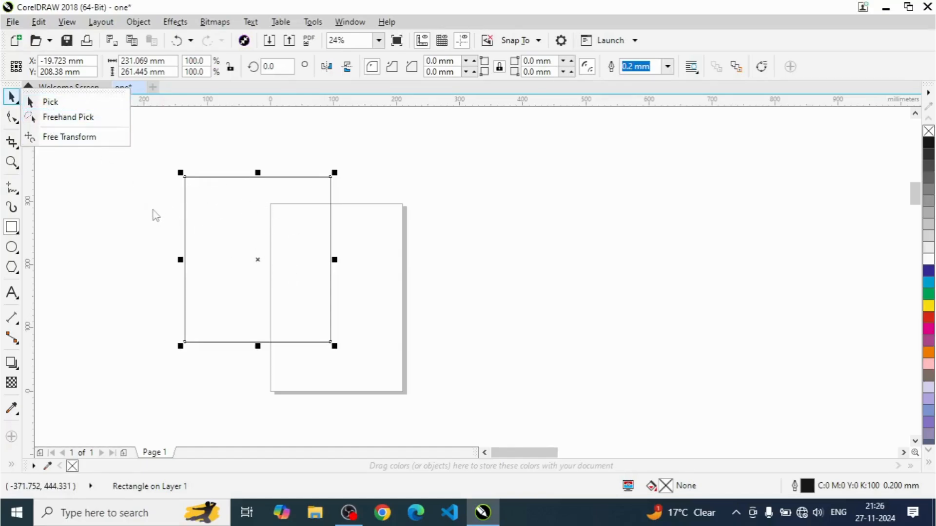
{"action": "left_click", "coordinate": [56, 104]}
{"action": "left_click", "coordinate": [106, 220]}
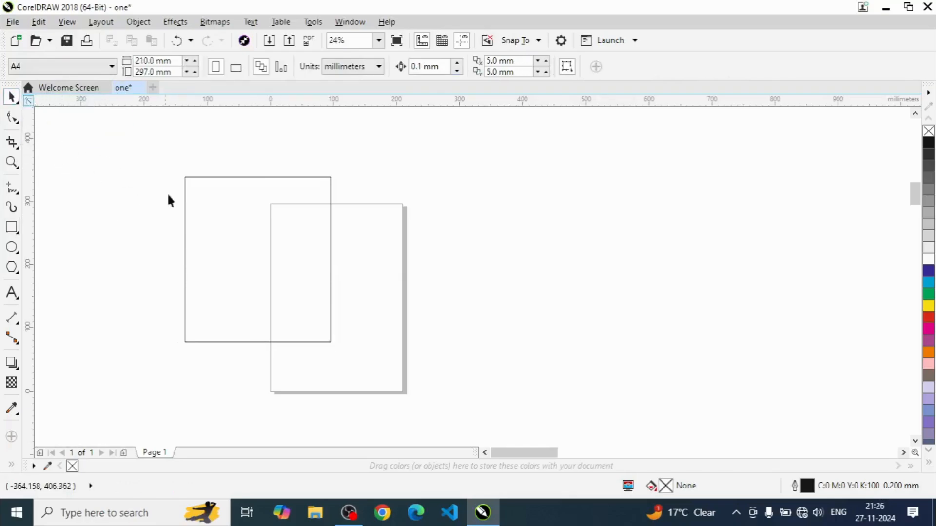
{"action": "left_click", "coordinate": [201, 177]}
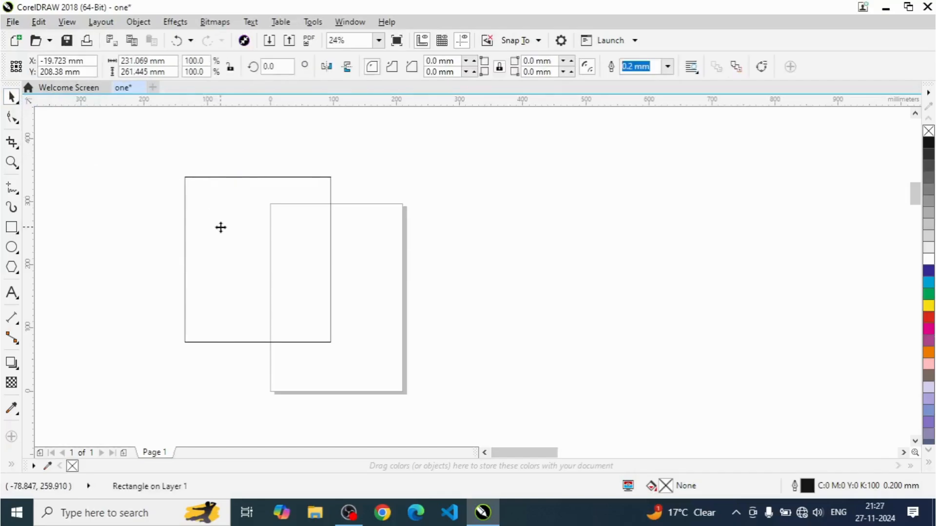
{"action": "left_click_drag", "start_coordinate": [221, 227], "coordinate": [261, 247]}
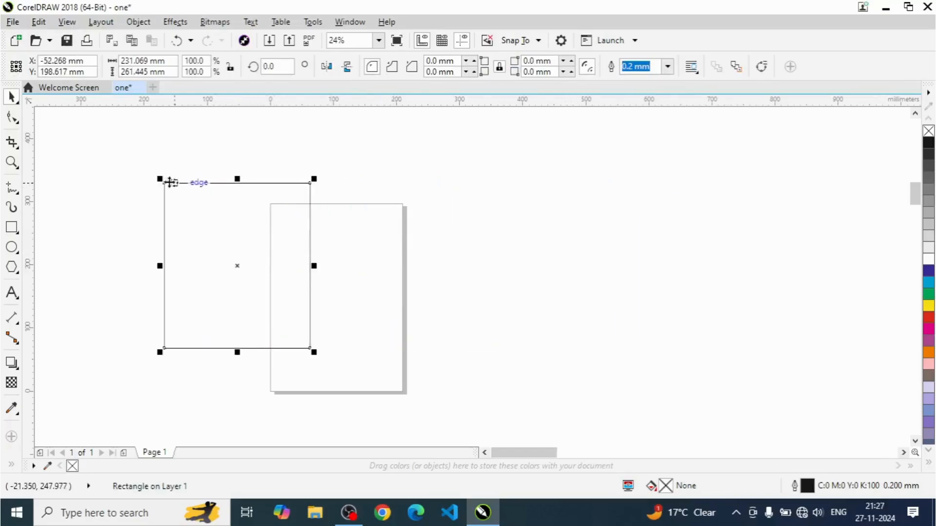
Shrink the rectangle to about 119 mm wide and 150 mm high so it lies entirely left of the page.
{"action": "mouse_move", "coordinate": [156, 177]}
{"action": "left_mouse_down"}
{"action": "mouse_move", "coordinate": [232, 249]}
{"action": "mouse_move", "coordinate": [168, 189]}
{"action": "left_mouse_up"}
{"action": "left_click_drag", "start_coordinate": [244, 196], "coordinate": [244, 253]}
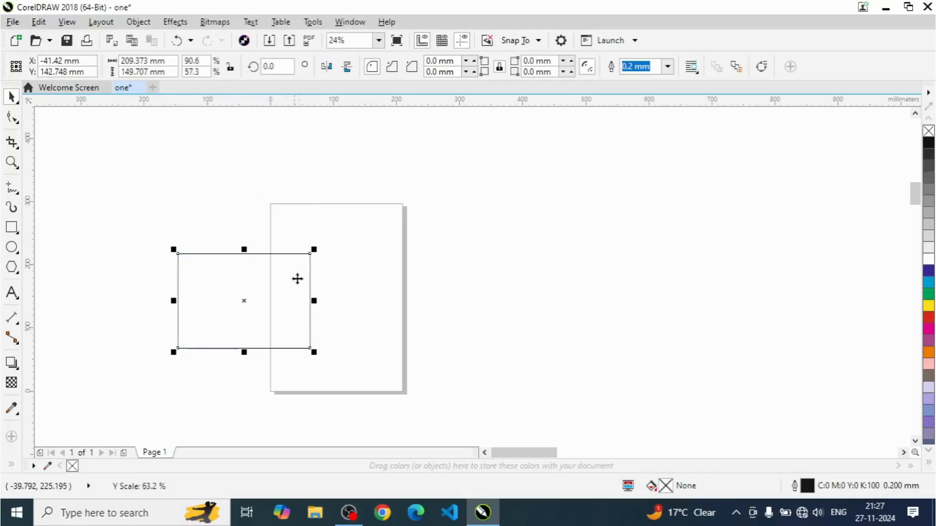
{"action": "left_click_drag", "start_coordinate": [317, 301], "coordinate": [260, 300]}
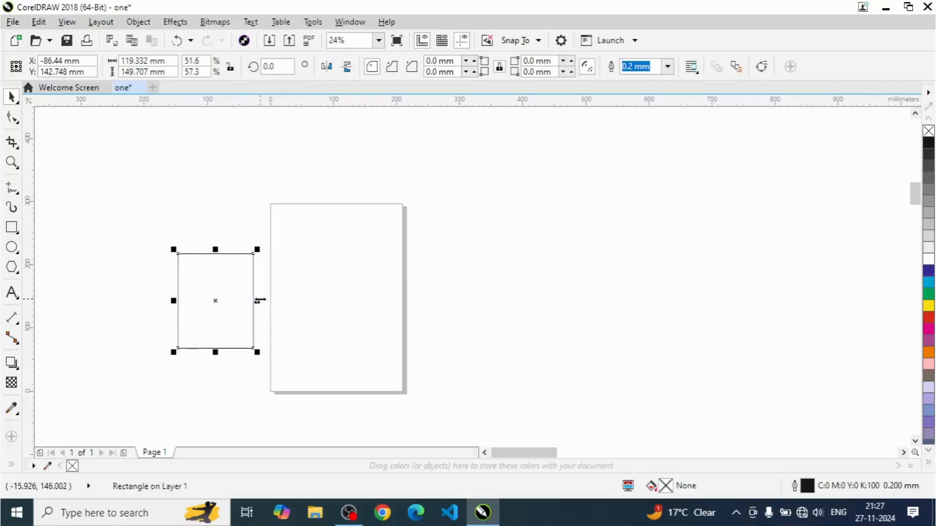
Rotate the rectangle clockwise about its centre to an angle of about 319.3 degrees.
{"action": "left_click", "coordinate": [204, 276]}
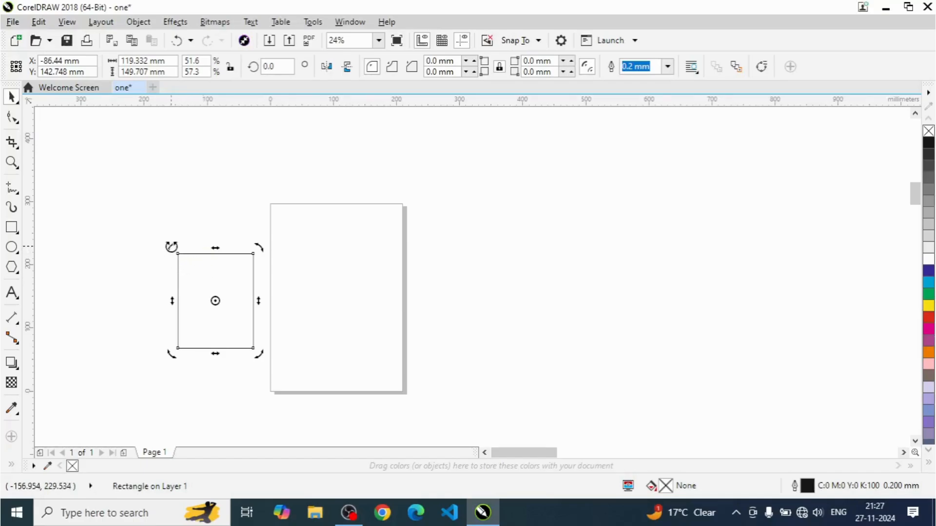
{"action": "left_click_drag", "start_coordinate": [171, 247], "coordinate": [215, 246]}
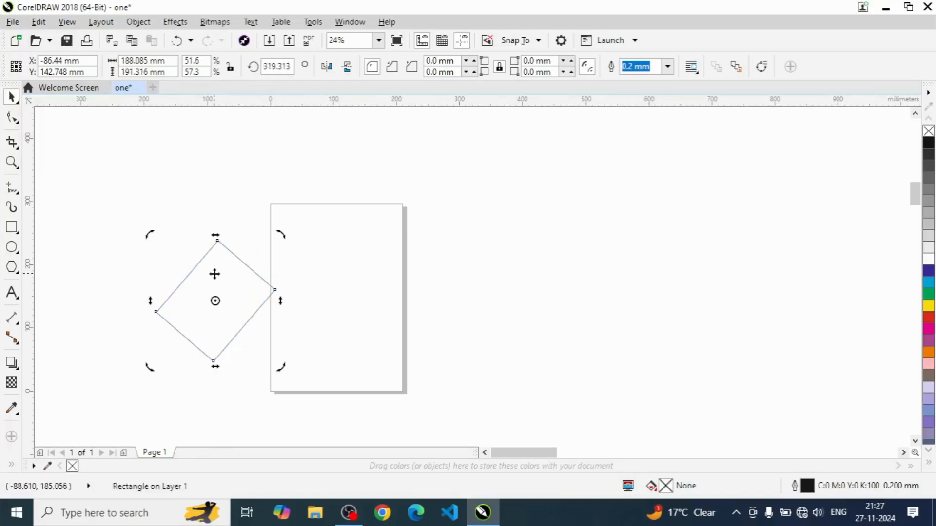
{"action": "scroll", "coordinate": [215, 274], "scroll_direction": "up", "scroll_amount": 2}
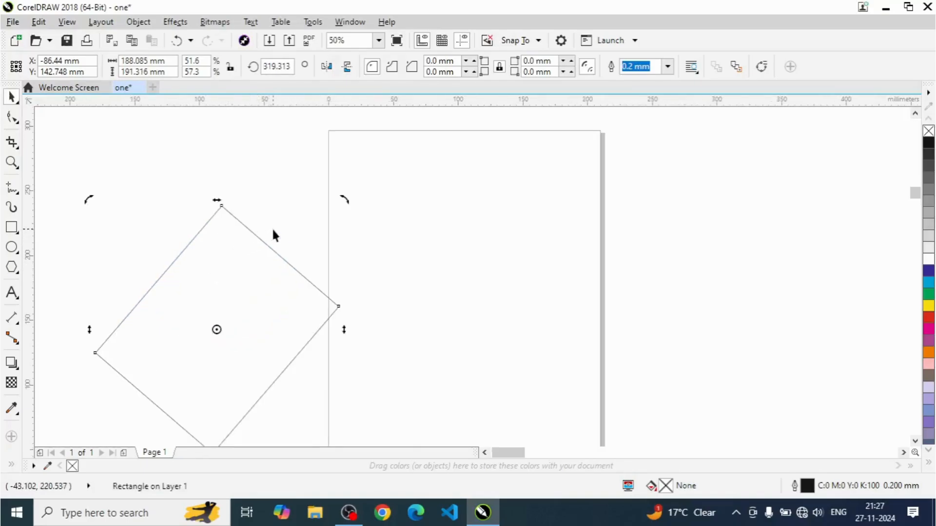
{"action": "scroll", "coordinate": [271, 228], "scroll_direction": "down", "scroll_amount": 2}
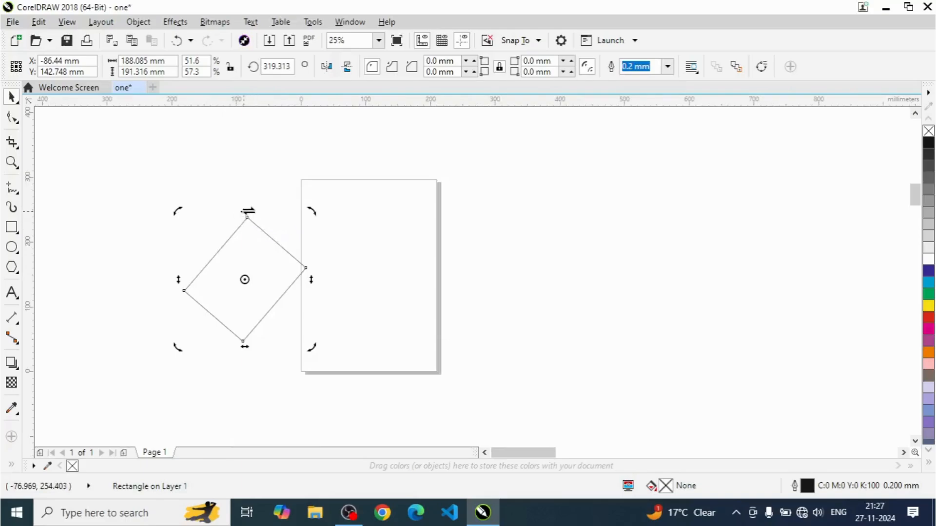
Rotate the rectangle upright to about 359.99 degrees and try skewing it horizontally and vertically.
{"action": "left_click_drag", "start_coordinate": [312, 211], "coordinate": [378, 233]}
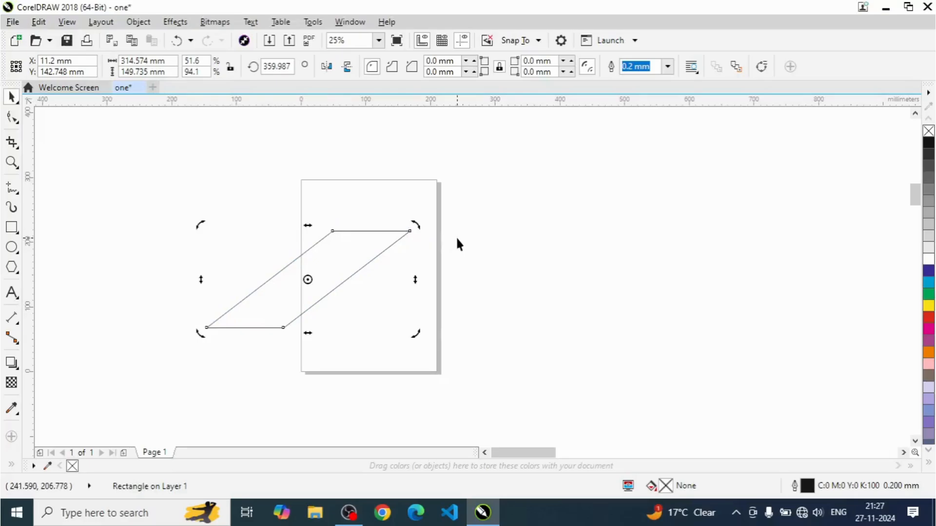
{"action": "left_click_drag", "start_coordinate": [308, 226], "coordinate": [173, 236]}
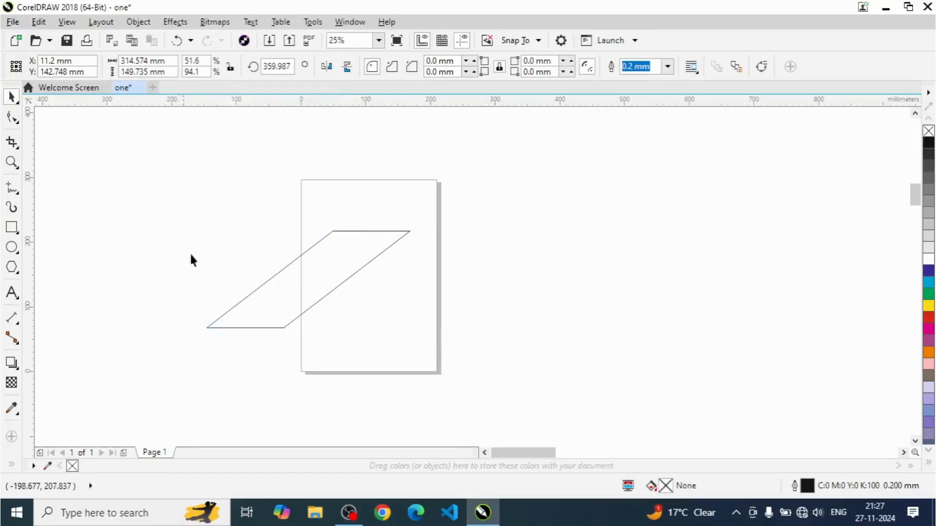
{"action": "left_click_drag", "start_coordinate": [291, 280], "coordinate": [291, 338]}
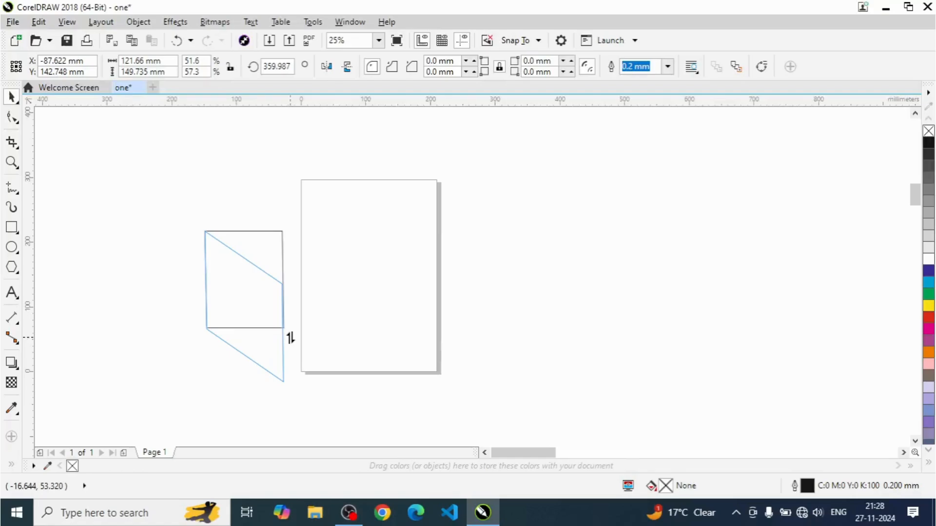
{"action": "left_click_drag", "start_coordinate": [290, 338], "coordinate": [306, 319]}
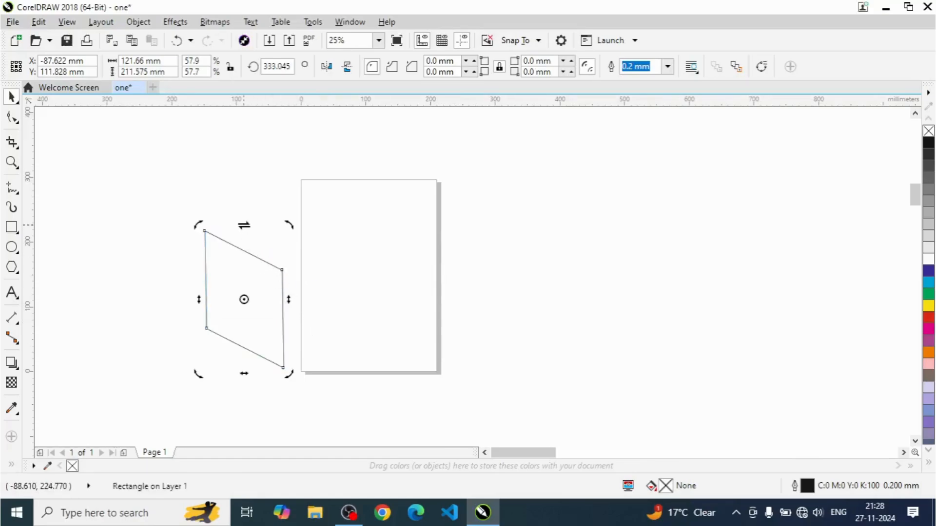
{"action": "mouse_move", "coordinate": [243, 225]}
{"action": "left_mouse_down"}
{"action": "mouse_move", "coordinate": [461, 235]}
{"action": "mouse_move", "coordinate": [75, 230]}
{"action": "mouse_move", "coordinate": [263, 234]}
{"action": "mouse_move", "coordinate": [239, 232]}
{"action": "left_mouse_up"}
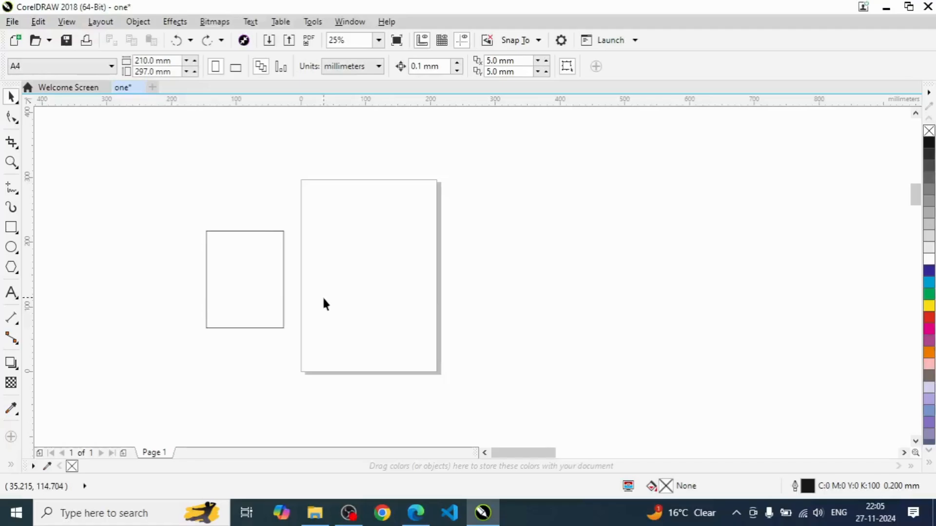
Move the rectangle up and to the right so its centre sits at about X -73 mm, Y 174 mm, and deselect it.
{"action": "left_click", "coordinate": [244, 231]}
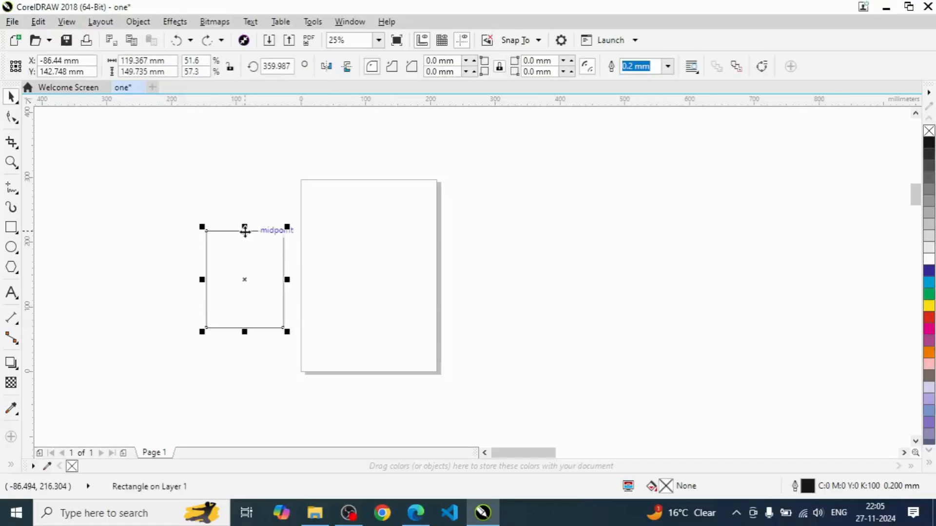
{"action": "scroll", "coordinate": [245, 231], "scroll_direction": "up", "scroll_amount": 1}
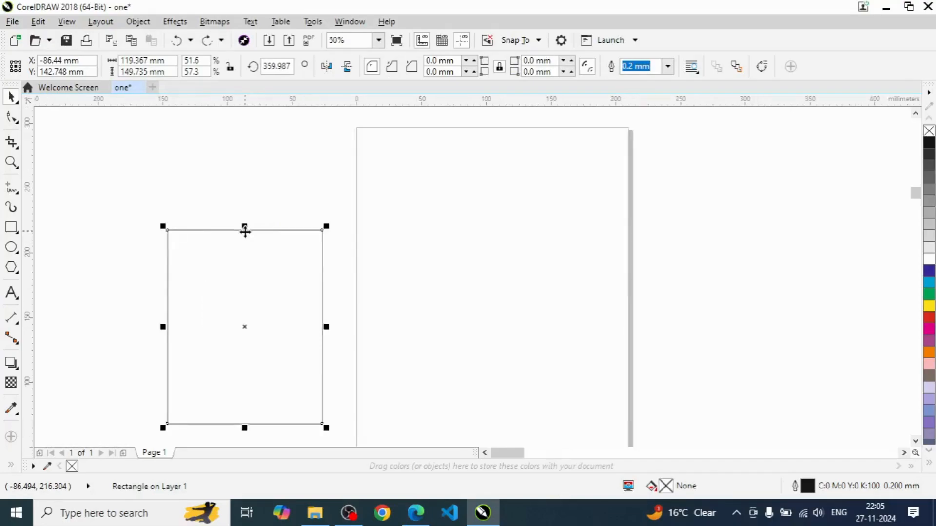
{"action": "left_click_drag", "start_coordinate": [255, 269], "coordinate": [273, 232]}
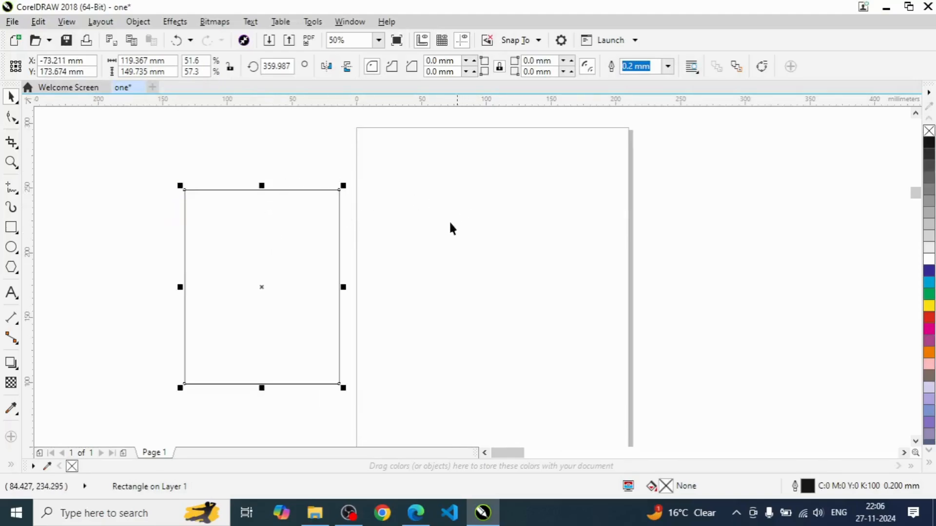
{"action": "left_click", "coordinate": [487, 218]}
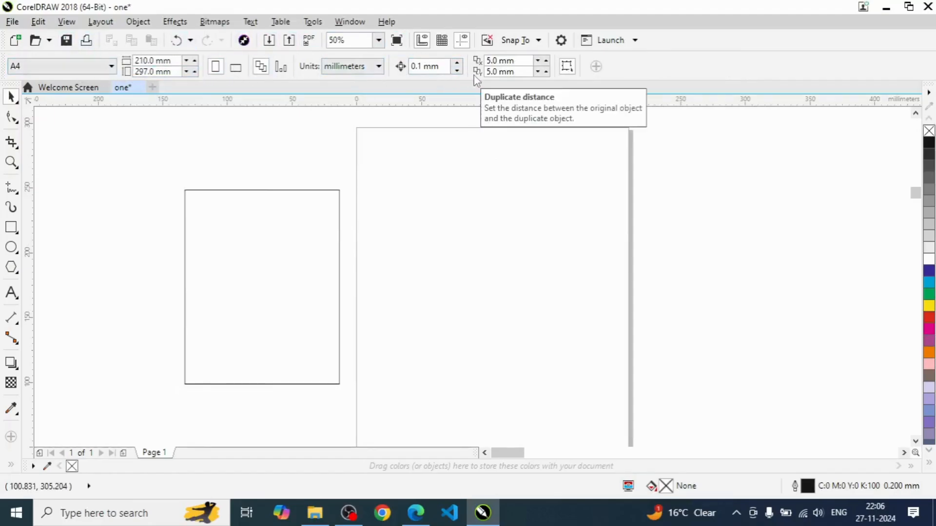
Select the rectangle and round all four corners step by step to a radius of 3.2 mm.
{"action": "left_click", "coordinate": [272, 191]}
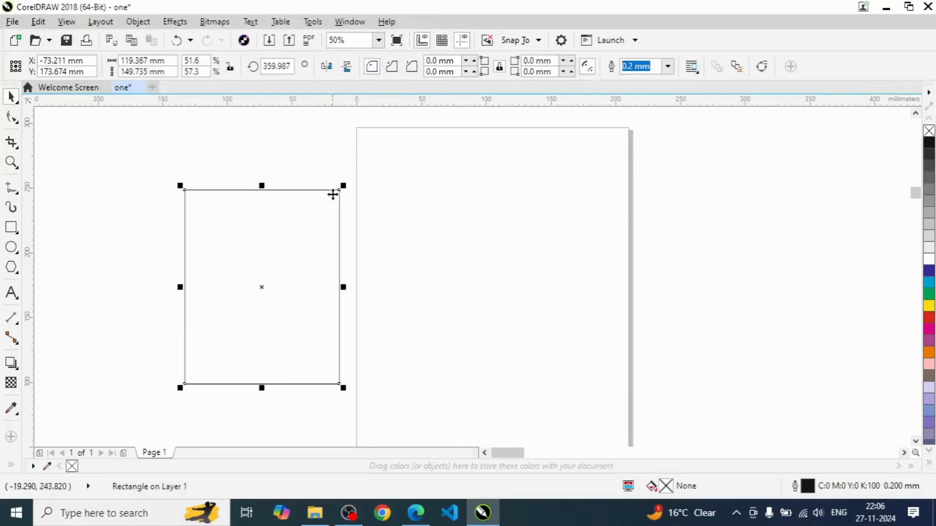
{"action": "left_click", "coordinate": [355, 196]}
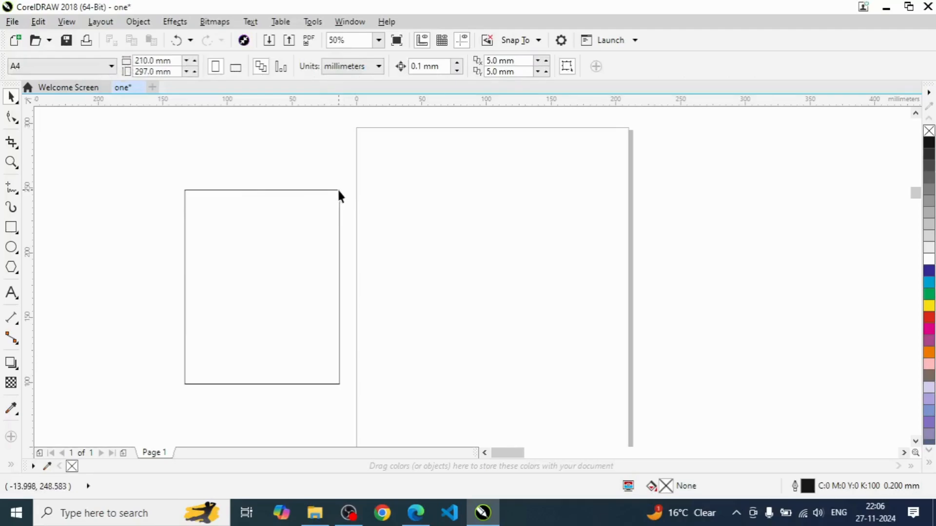
{"action": "left_click", "coordinate": [339, 191]}
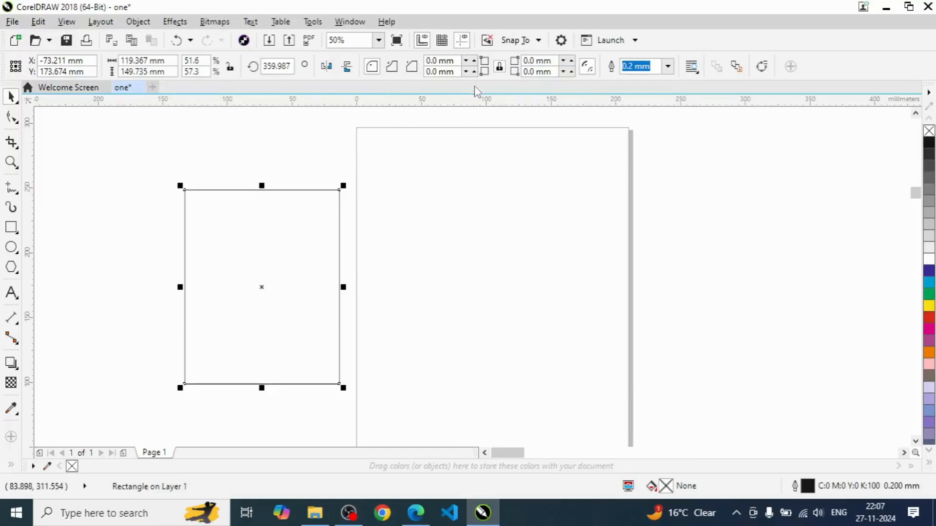
{"action": "left_click", "coordinate": [474, 58]}
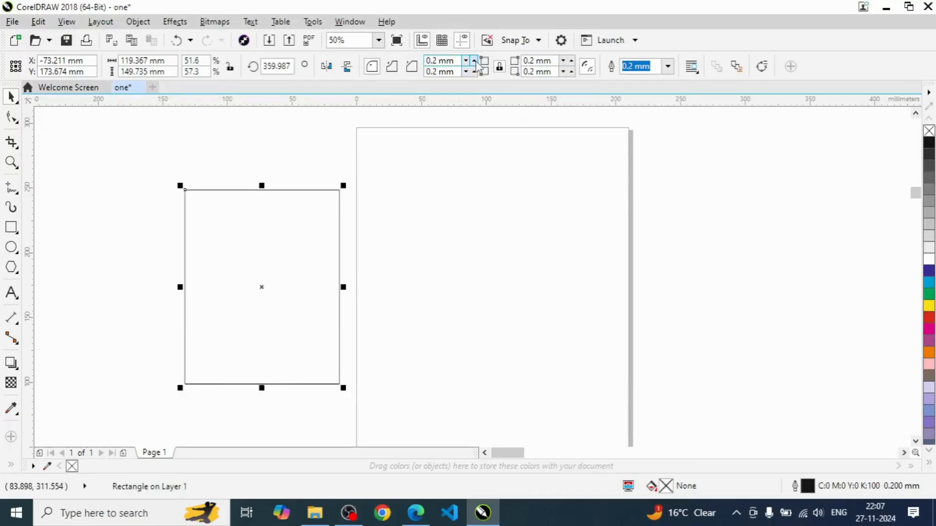
{"action": "left_click", "coordinate": [474, 61]}
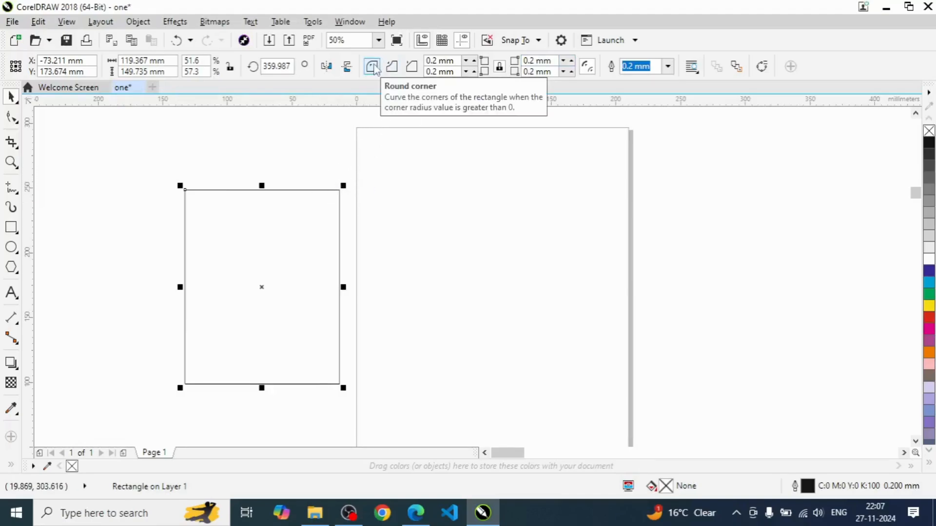
{"action": "left_click", "coordinate": [474, 61]}
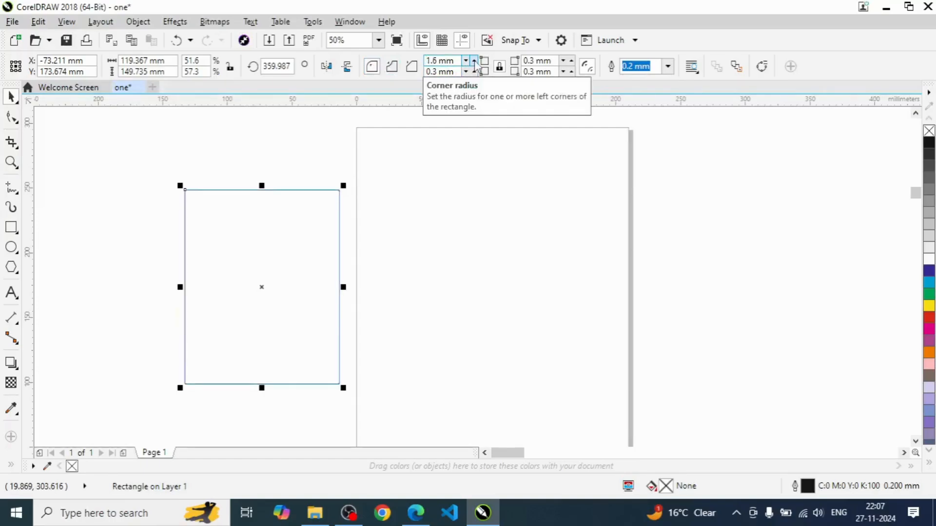
{"action": "left_click", "coordinate": [474, 61]}
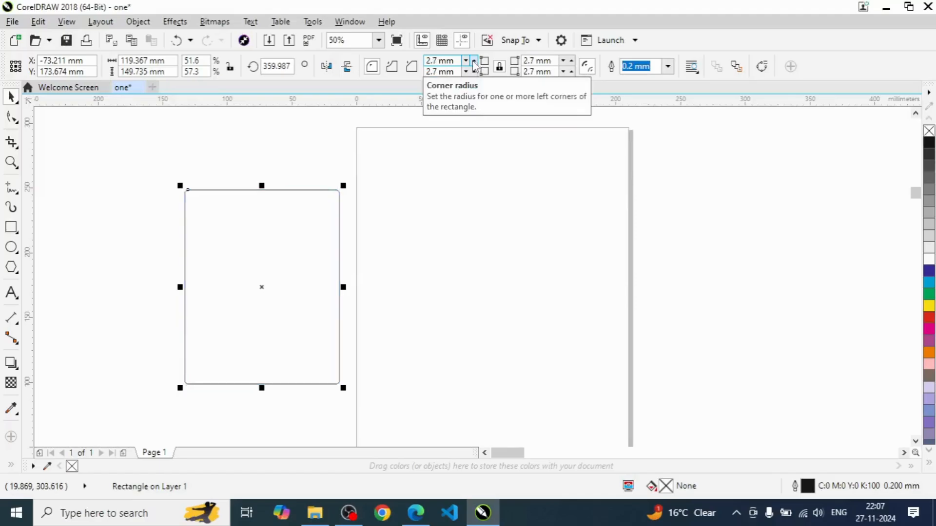
{"action": "left_click", "coordinate": [474, 61]}
{"action": "left_click", "coordinate": [474, 61]}
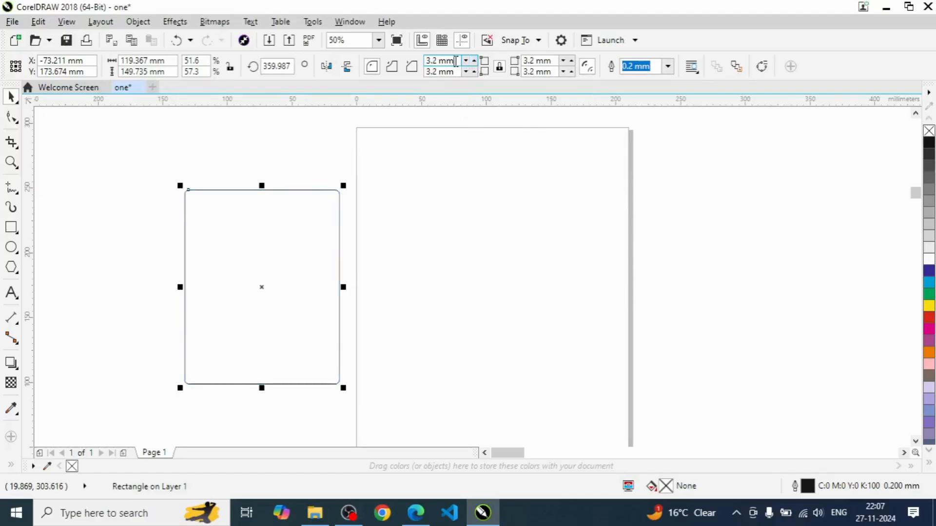
Try a 20 mm radius on all four corners of the rectangle and undo it.
{"action": "left_click_drag", "start_coordinate": [456, 61], "coordinate": [434, 62]}
{"action": "type", "text": "20"}
{"action": "key", "text": "Return"}
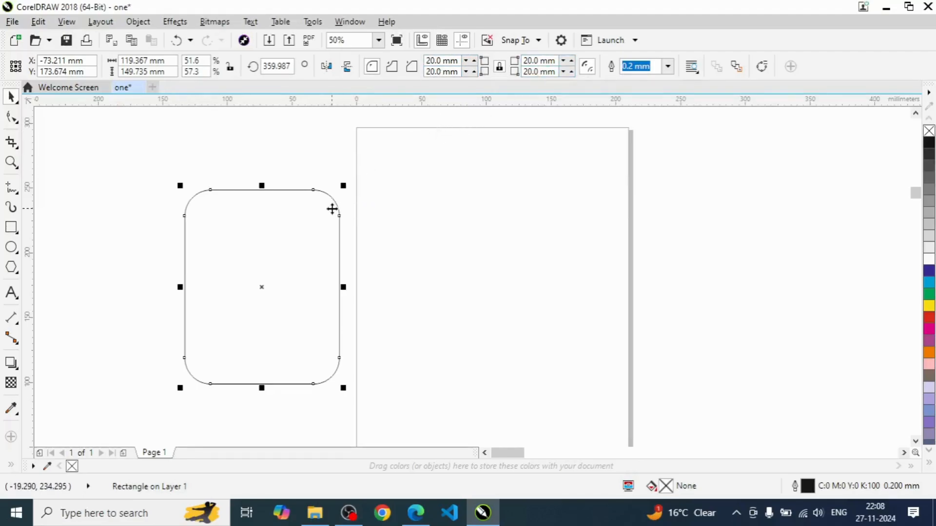
{"action": "key", "text": "ctrl+z"}
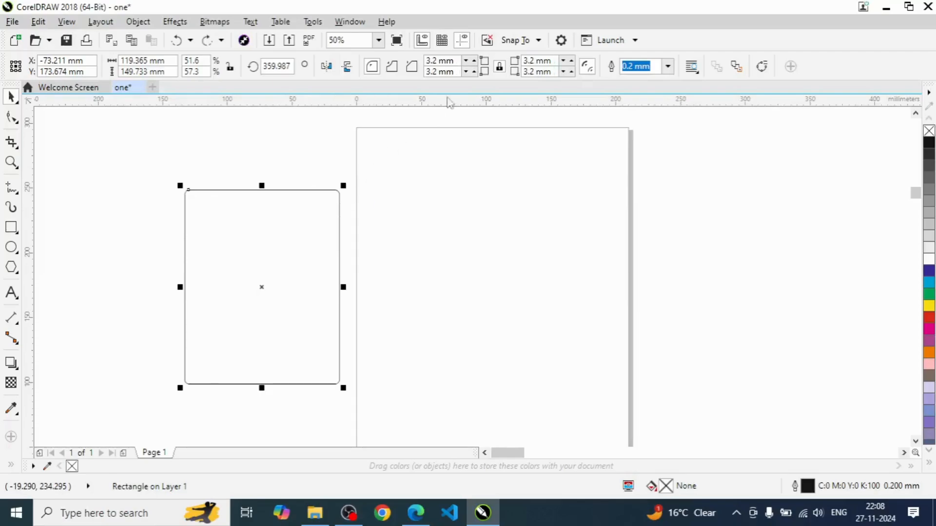
Set all corner radii to 0 mm and unlink the corners for individual editing.
{"action": "triple_click", "coordinate": [458, 60]}
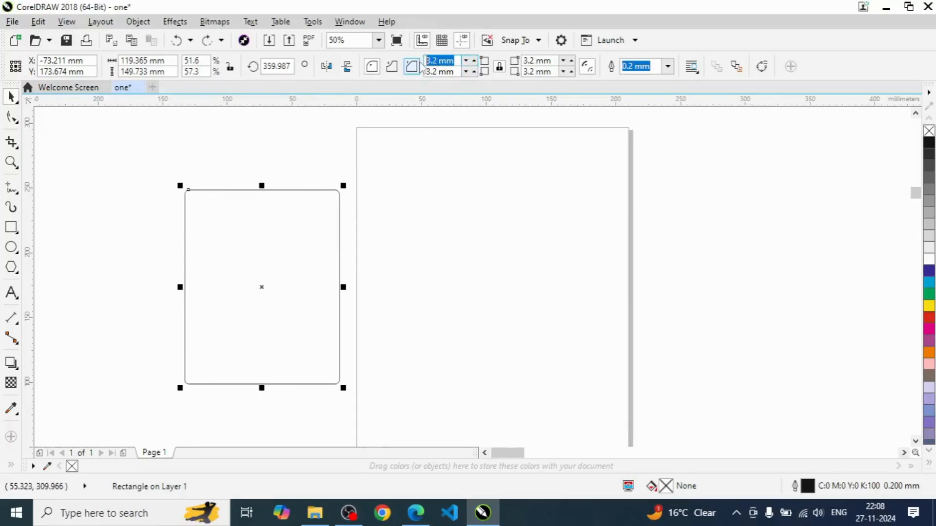
{"action": "type", "text": "0"}
{"action": "key", "text": "Return"}
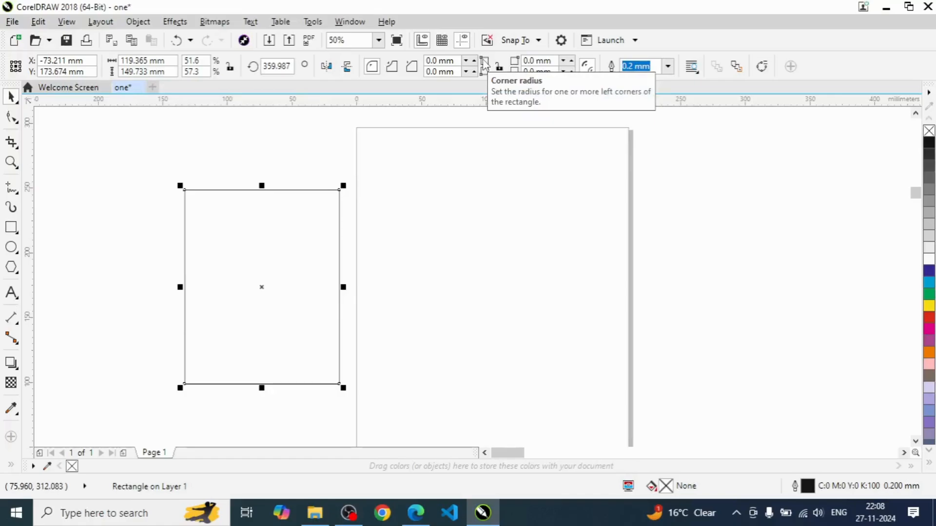
Round only the rectangle's upper-left and lower-left corners with a radius of 20 mm each.
{"action": "left_click", "coordinate": [457, 62]}
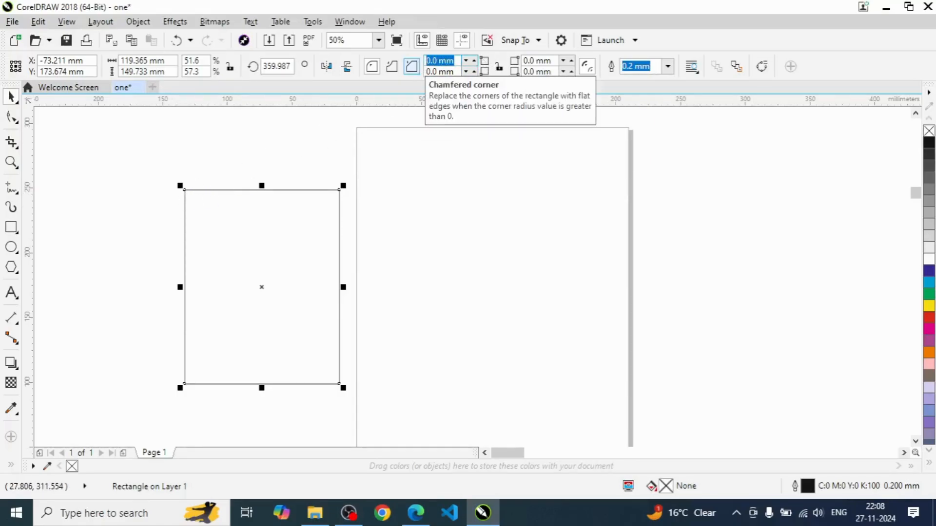
{"action": "type", "text": "20"}
{"action": "key", "text": "Return"}
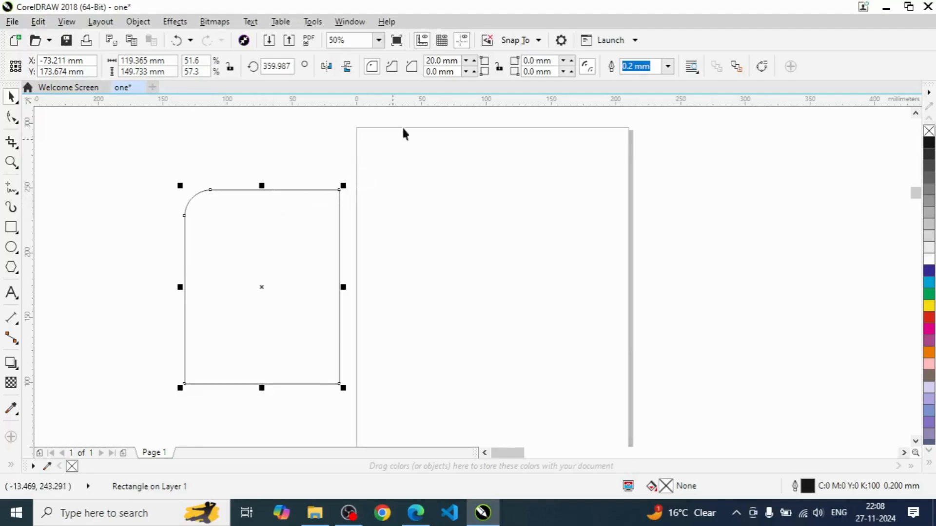
{"action": "left_click", "coordinate": [456, 73]}
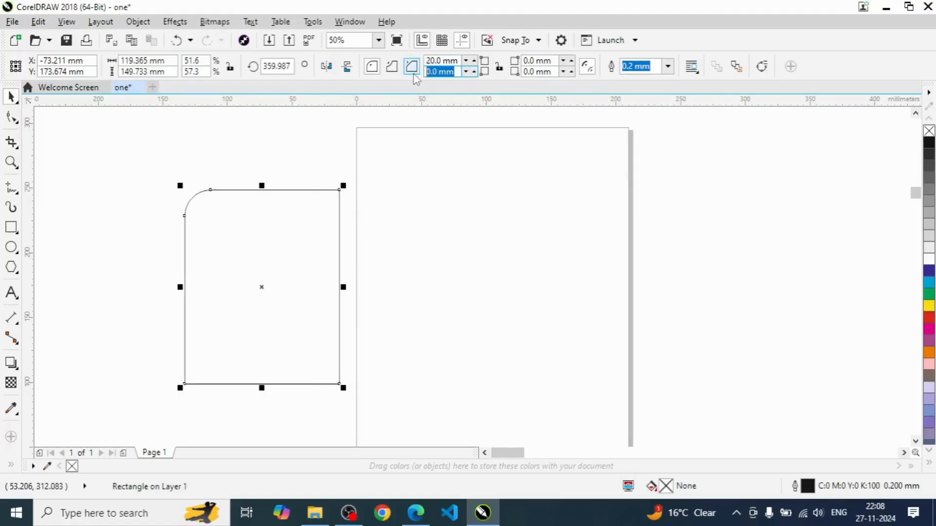
{"action": "type", "text": "20"}
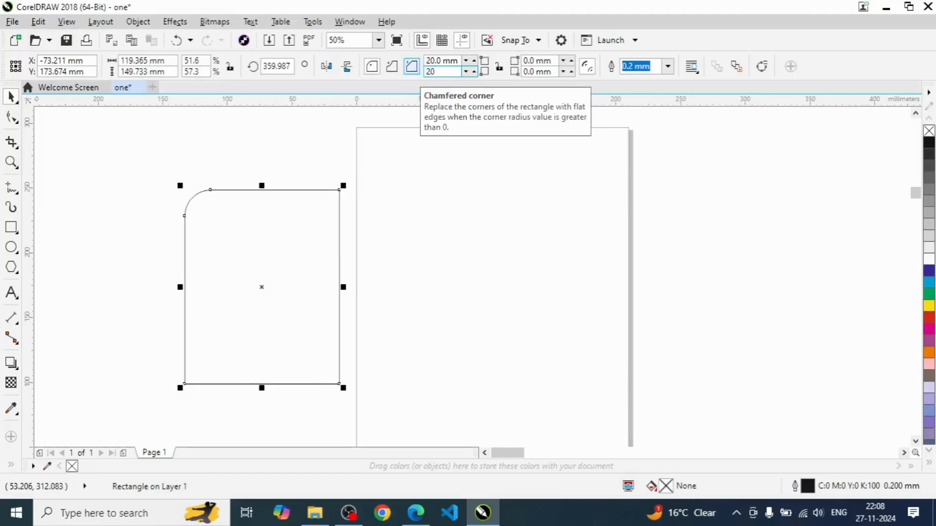
{"action": "key", "text": "Return"}
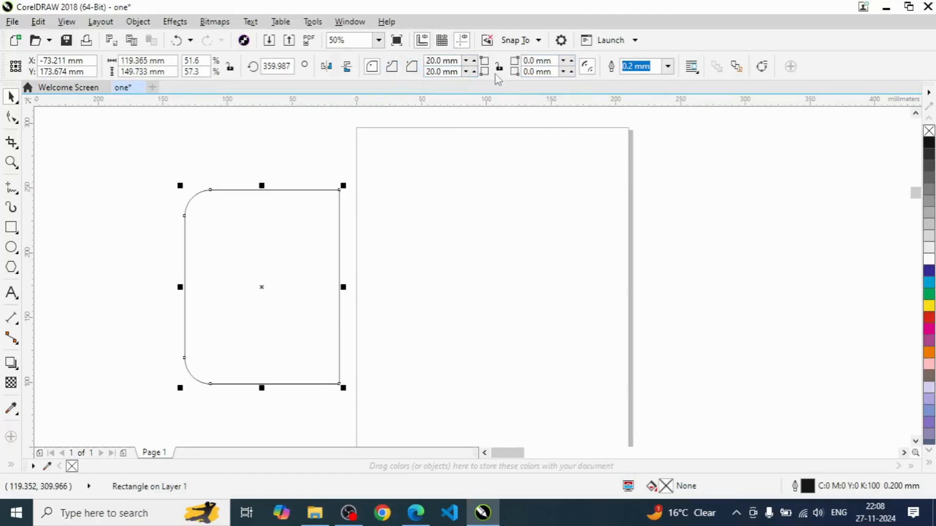
Change the rectangle's two rounded left corners to the scalloped corner style.
{"action": "left_click", "coordinate": [393, 66]}
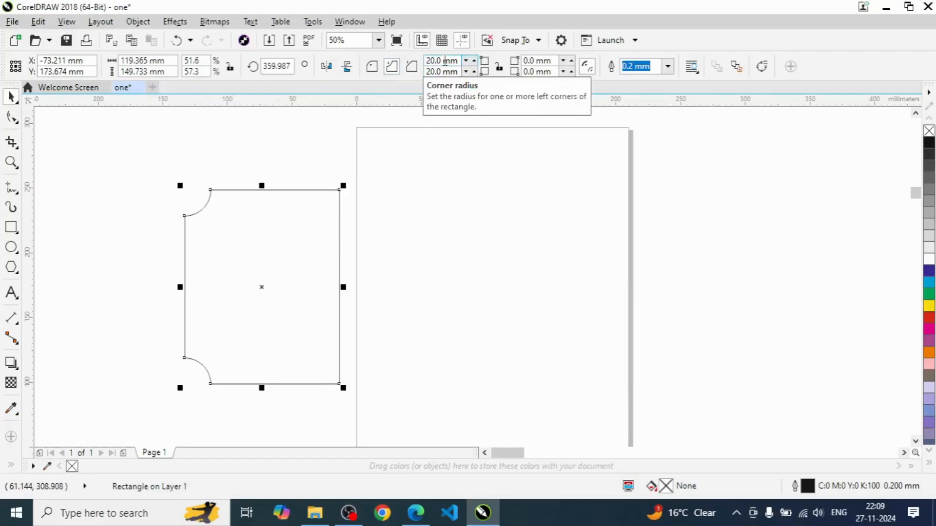
{"action": "left_click", "coordinate": [198, 207]}
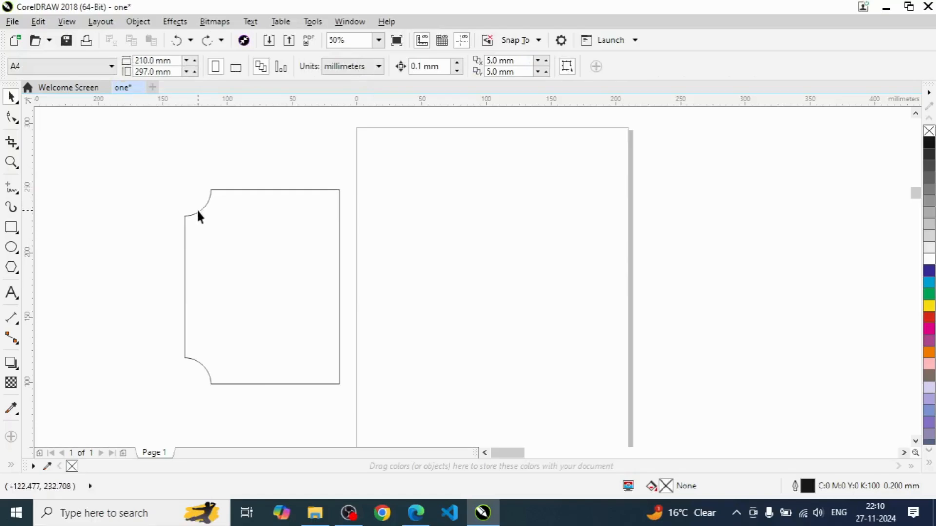
{"action": "left_click", "coordinate": [198, 212]}
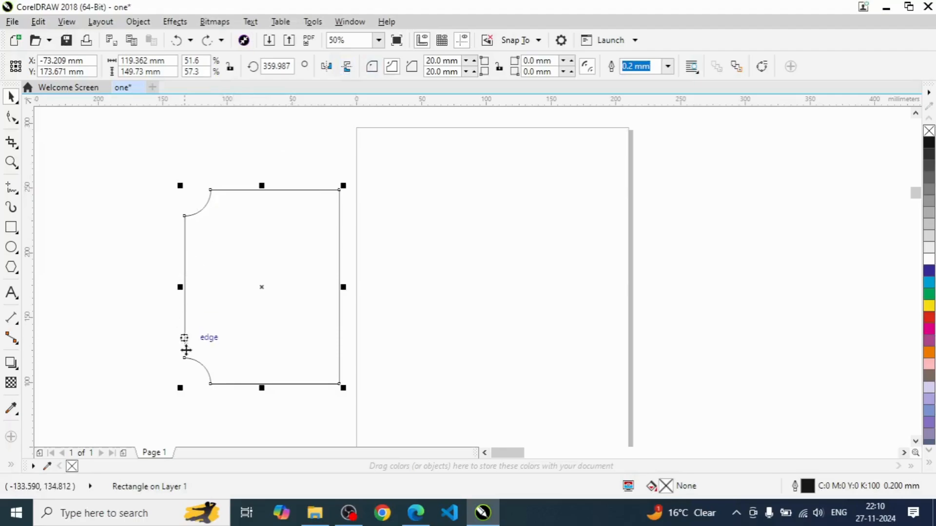
{"action": "left_click", "coordinate": [459, 272]}
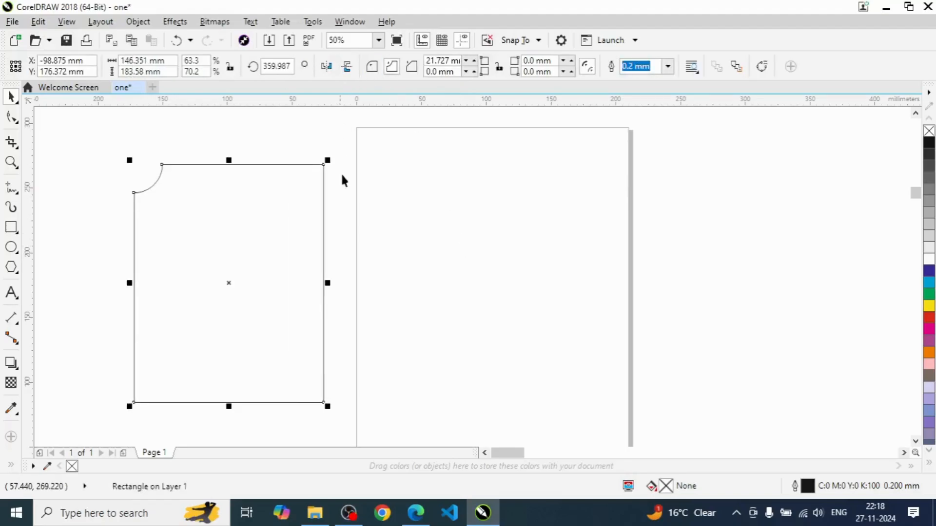
Move the rectangle to the right across the page's left edge, centred at about X -10 mm, Y 177 mm.
{"action": "left_click", "coordinate": [344, 200]}
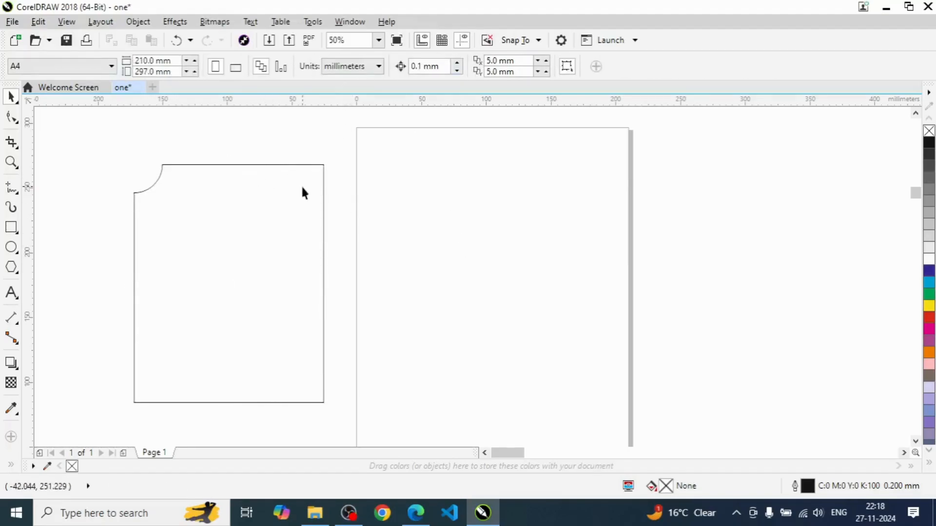
{"action": "left_click", "coordinate": [251, 165]}
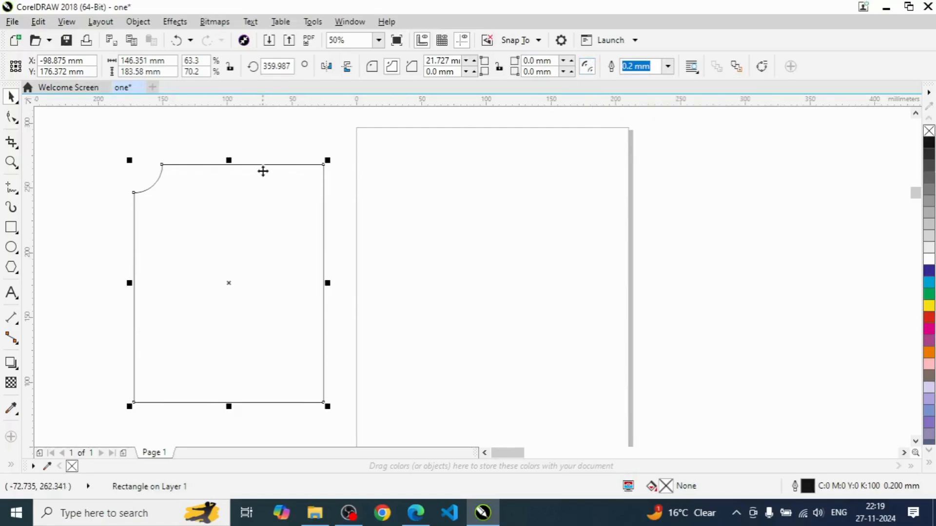
{"action": "left_click_drag", "start_coordinate": [262, 171], "coordinate": [378, 171]}
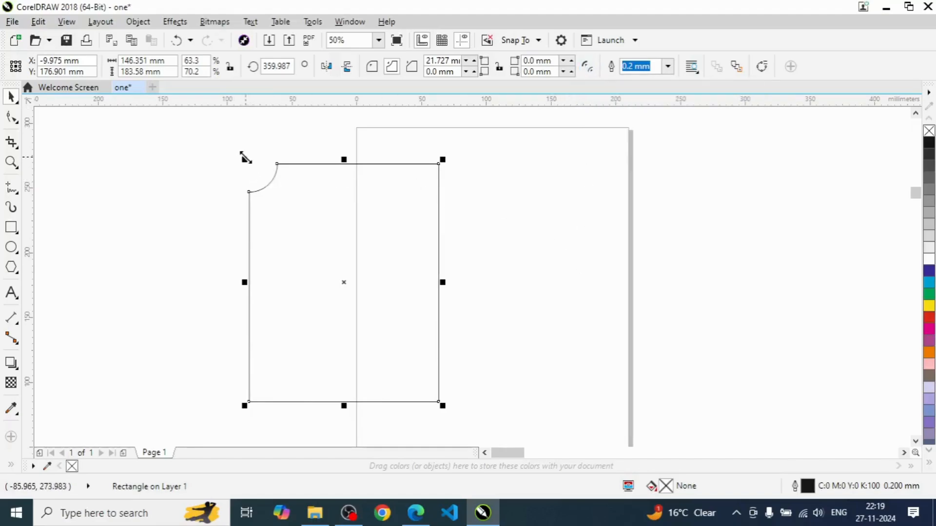
Scale the rectangle from its upper-left corner down to about 73 by 92 mm and back up to about 111 by 140 mm.
{"action": "left_click_drag", "start_coordinate": [243, 158], "coordinate": [343, 279]}
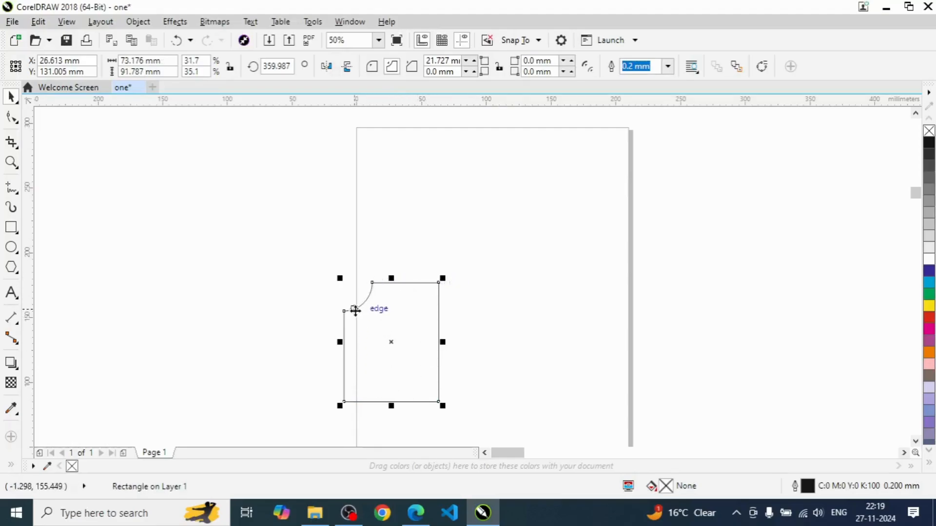
{"action": "left_click_drag", "start_coordinate": [337, 280], "coordinate": [293, 217]}
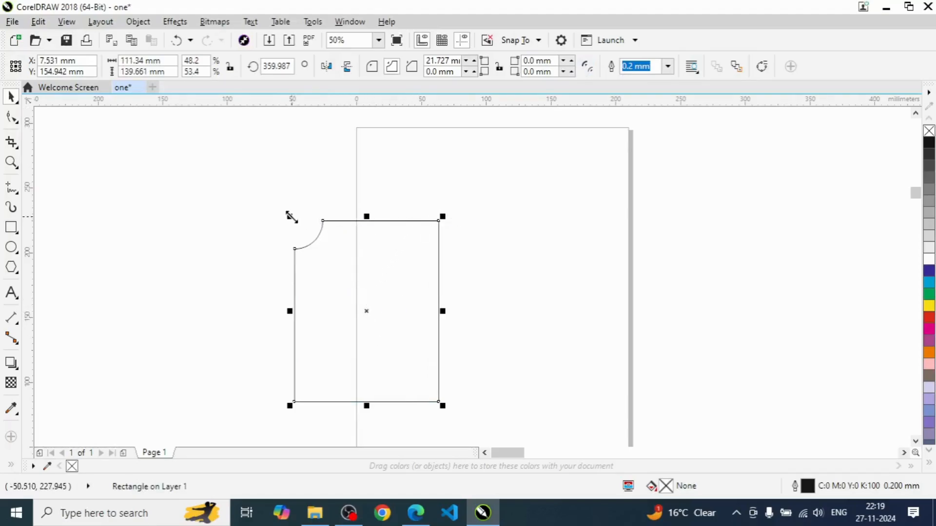
Scale the rectangle from its upper-left corner up to about 125 by 157 mm and down to about 43 by 54 mm.
{"action": "left_click_drag", "start_coordinate": [290, 217], "coordinate": [244, 200]}
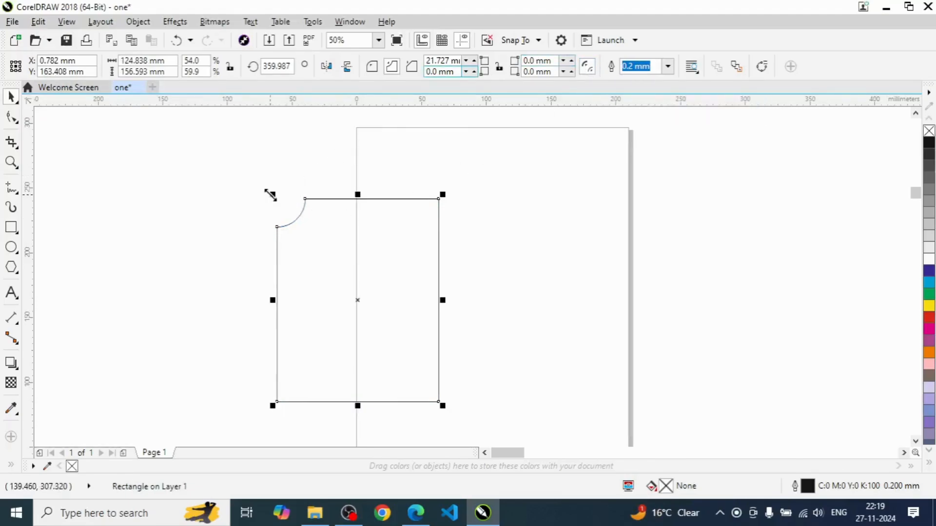
{"action": "left_click_drag", "start_coordinate": [270, 195], "coordinate": [394, 329]}
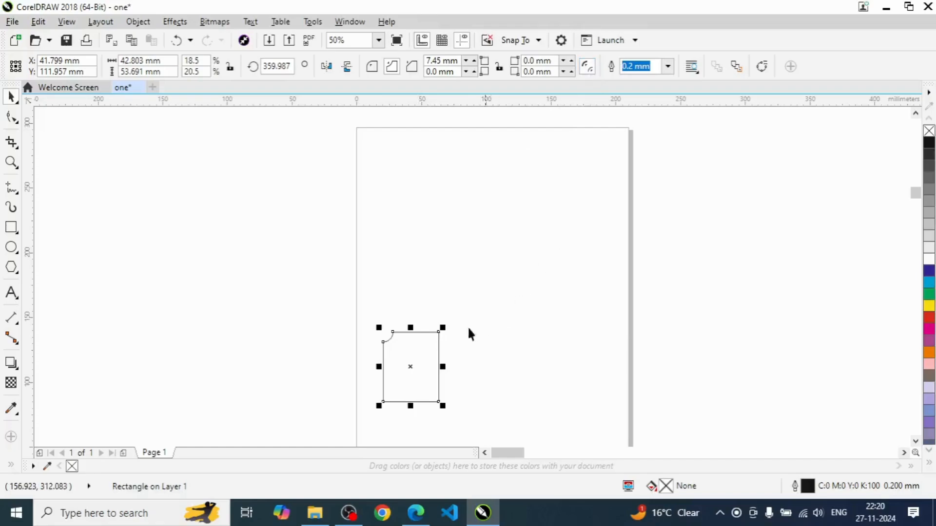
Move the rectangle off the page's left side and enlarge it from its lower-right corner to about 115 by 145 mm.
{"action": "left_click", "coordinate": [344, 314]}
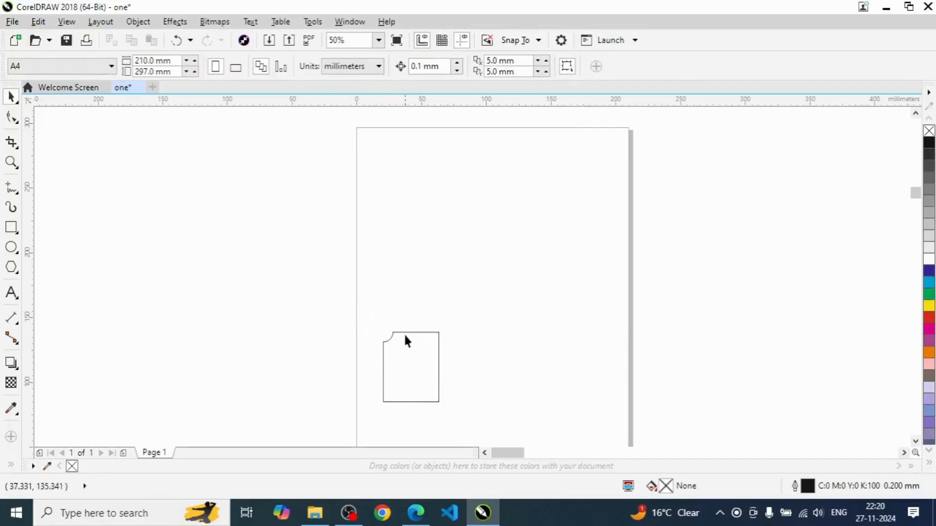
{"action": "left_click_drag", "start_coordinate": [407, 333], "coordinate": [301, 193]}
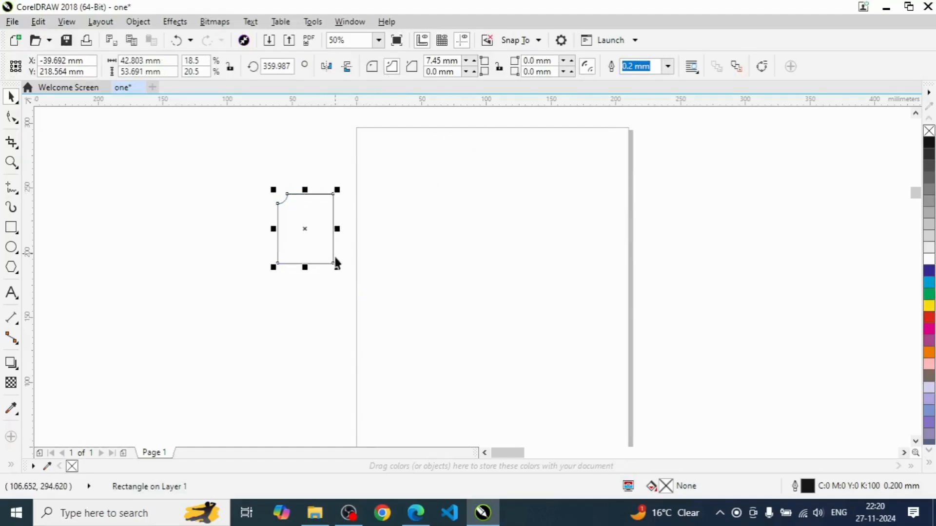
{"action": "left_click_drag", "start_coordinate": [336, 268], "coordinate": [435, 393]}
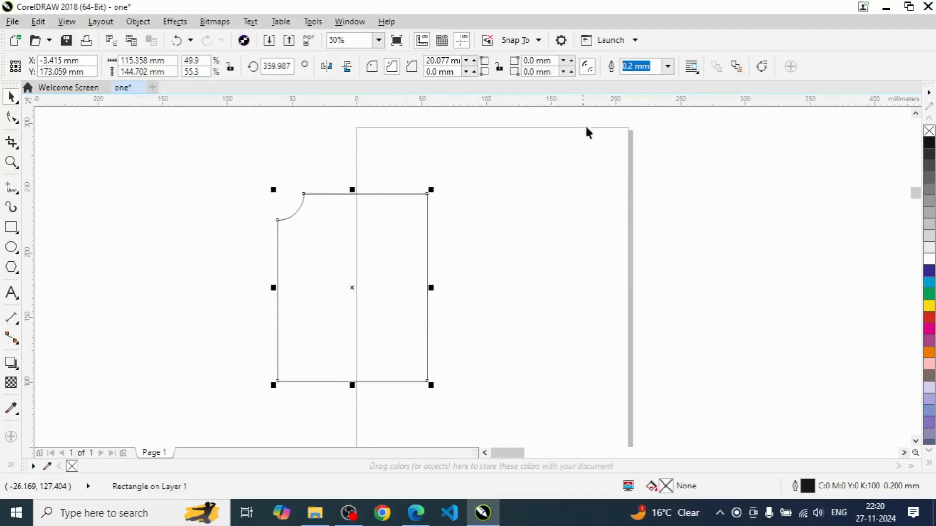
Set the rectangle's outline width to 5.0 mm and deselect it.
{"action": "left_click", "coordinate": [667, 67]}
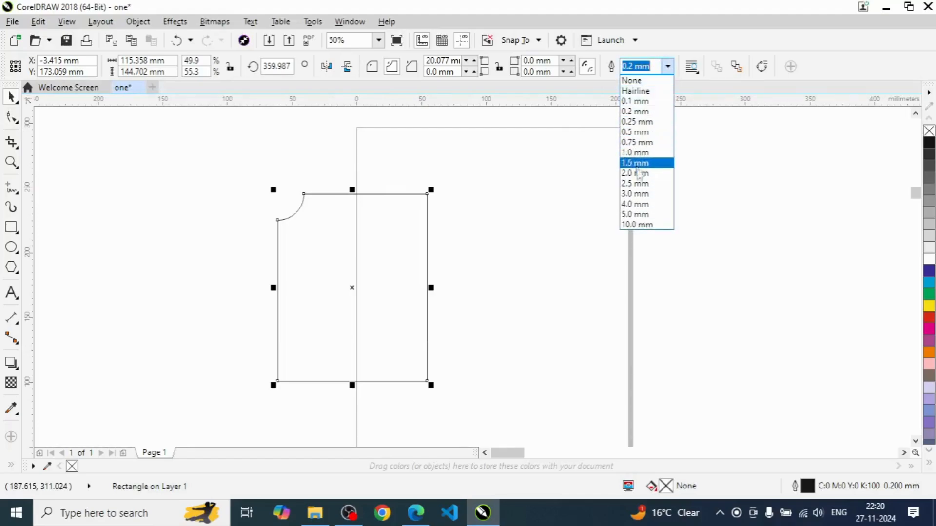
{"action": "left_click", "coordinate": [636, 213]}
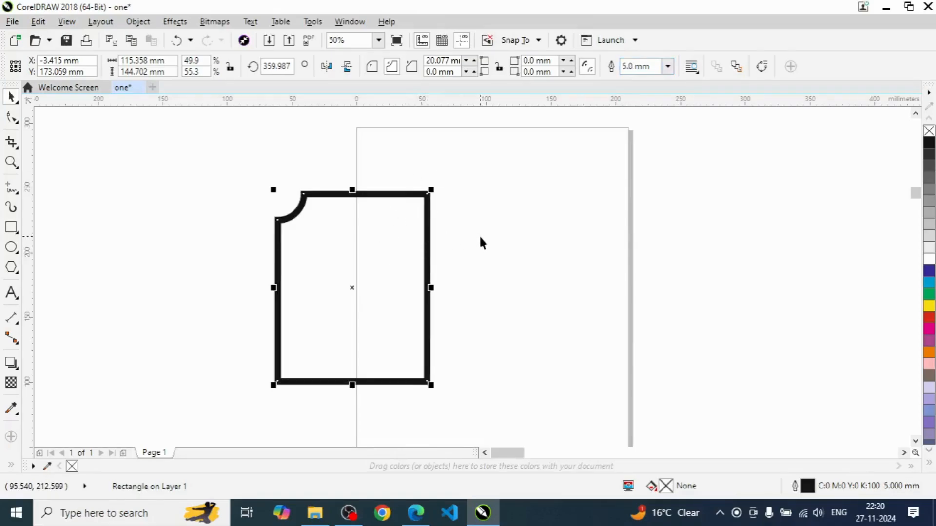
{"action": "left_click", "coordinate": [803, 513]}
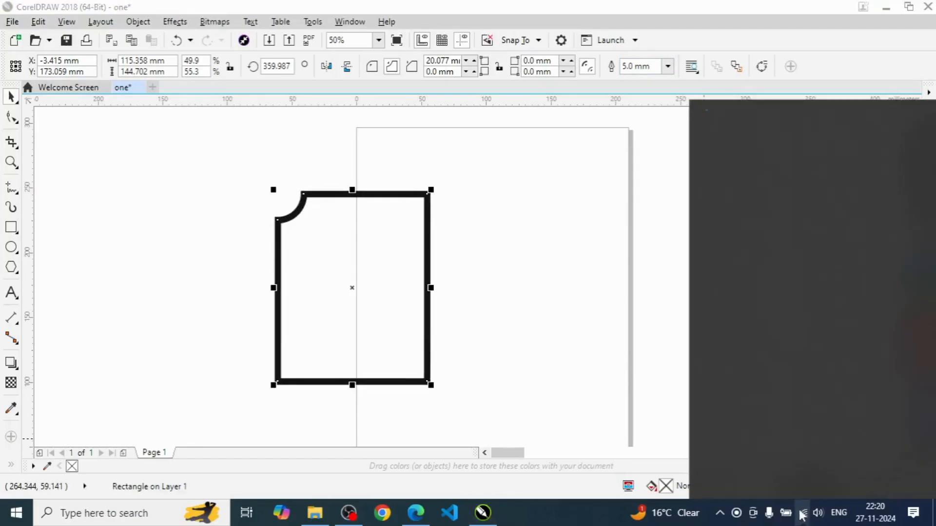
{"action": "left_click", "coordinate": [582, 132]}
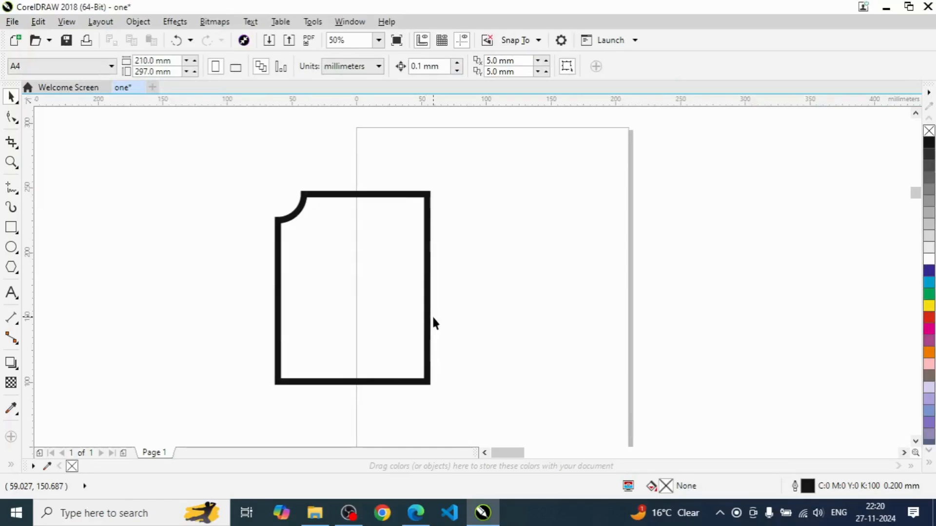
Thin the rectangle's outline to 1.0 mm and deselect it.
{"action": "left_click", "coordinate": [427, 273]}
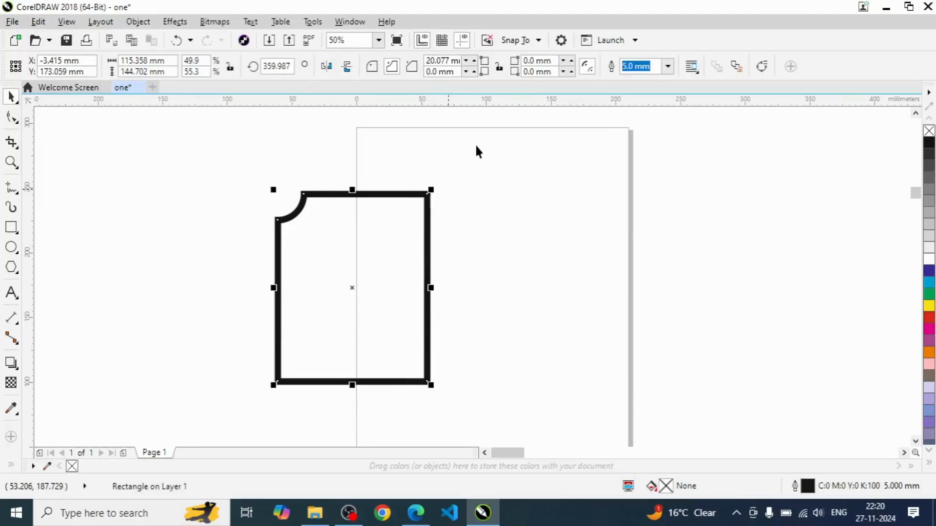
{"action": "left_click", "coordinate": [669, 69]}
{"action": "left_click", "coordinate": [667, 67]}
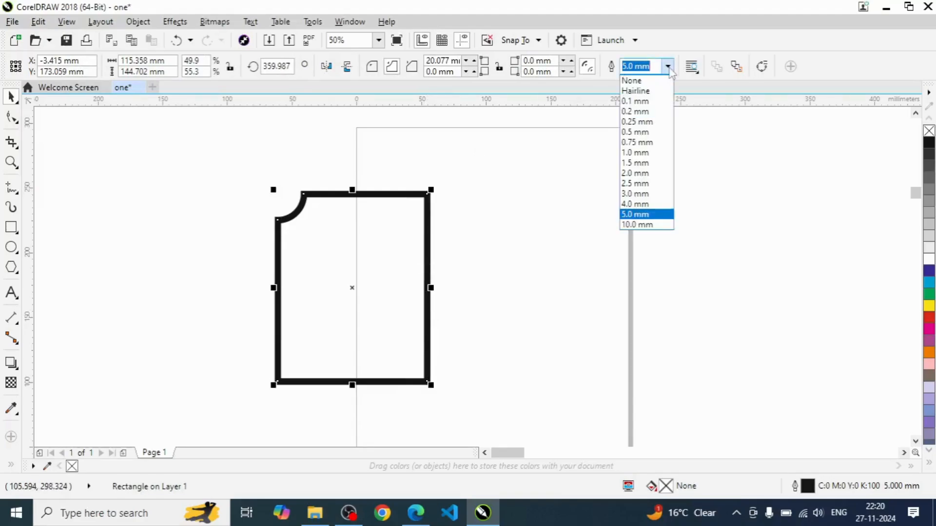
{"action": "left_click", "coordinate": [630, 152]}
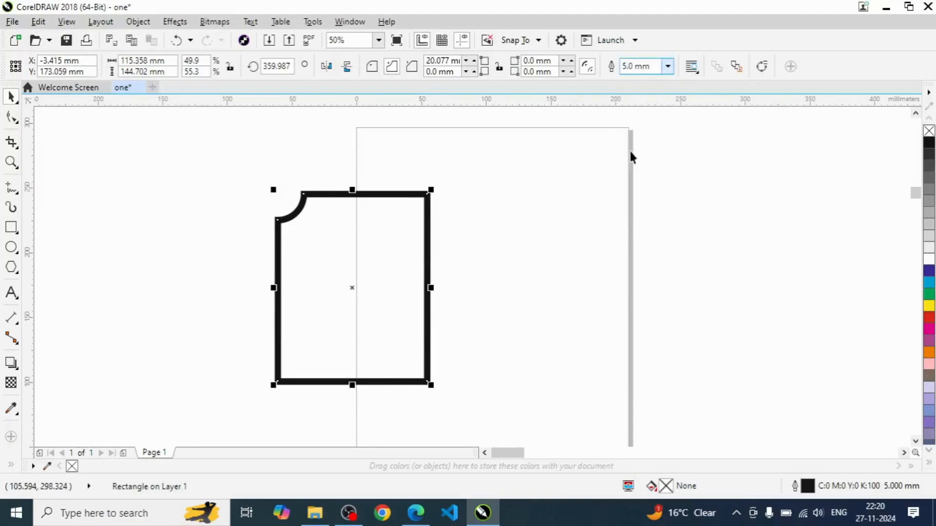
{"action": "left_click", "coordinate": [443, 247]}
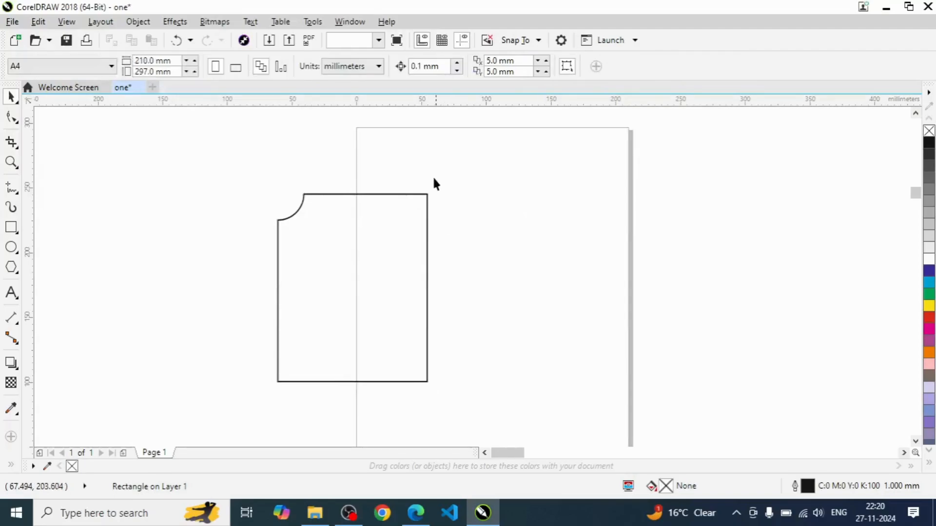
Examine the text wrapping styles available for the rectangle without choosing another one.
{"action": "left_click", "coordinate": [349, 194]}
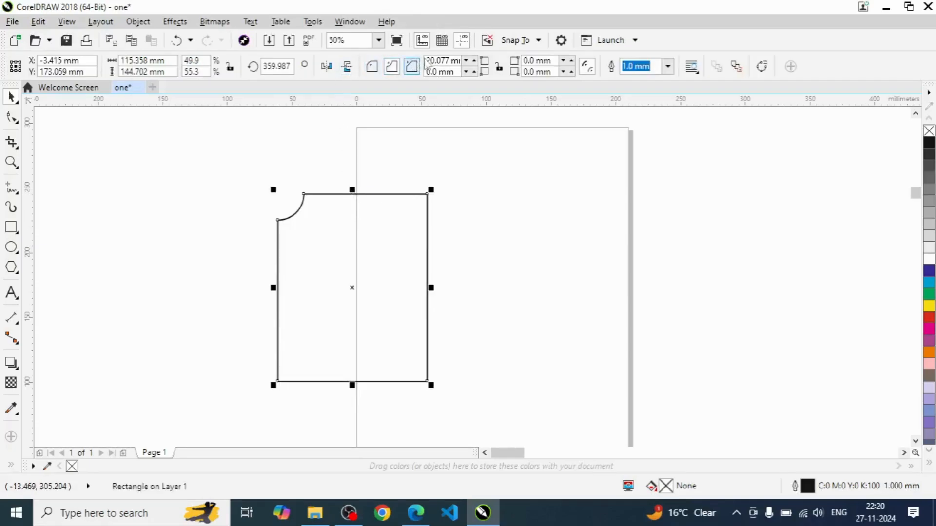
{"action": "left_click", "coordinate": [696, 72]}
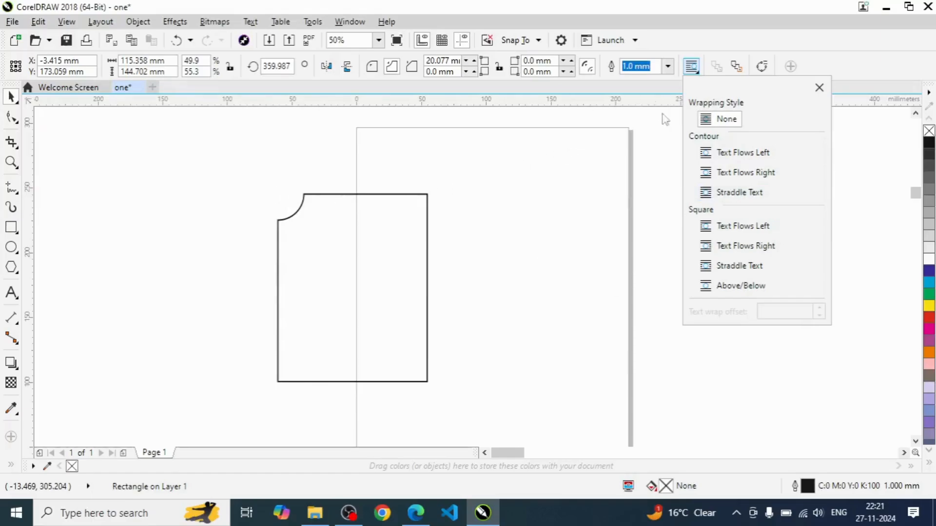
{"action": "left_click", "coordinate": [477, 181]}
Mirror the rectangle horizontally and vertically several times, ending with its scalloped corner at the upper right.
{"action": "left_click", "coordinate": [326, 66]}
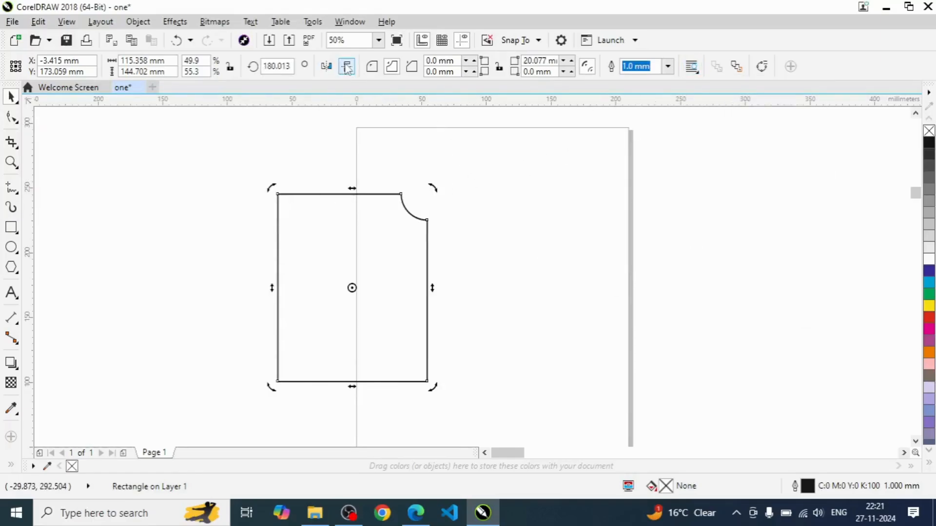
{"action": "left_click", "coordinate": [347, 68]}
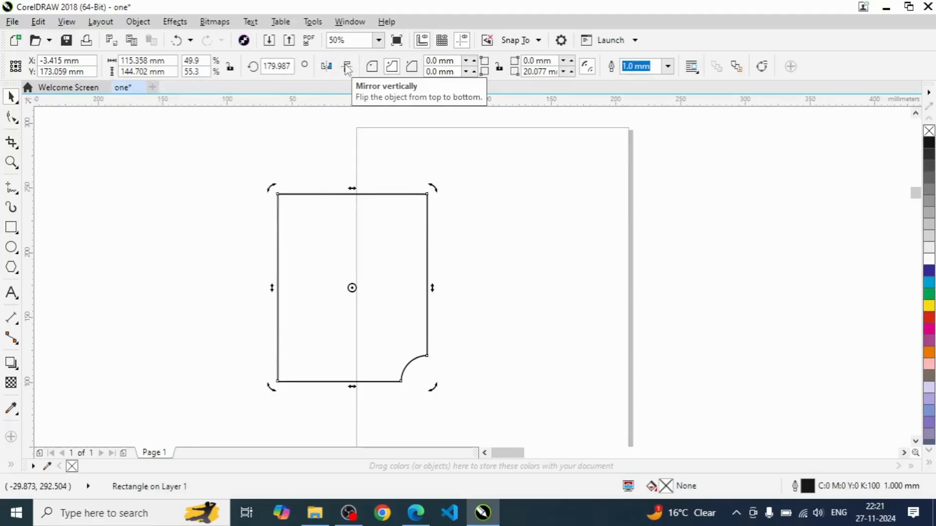
{"action": "left_click", "coordinate": [347, 68]}
{"action": "left_click", "coordinate": [347, 68]}
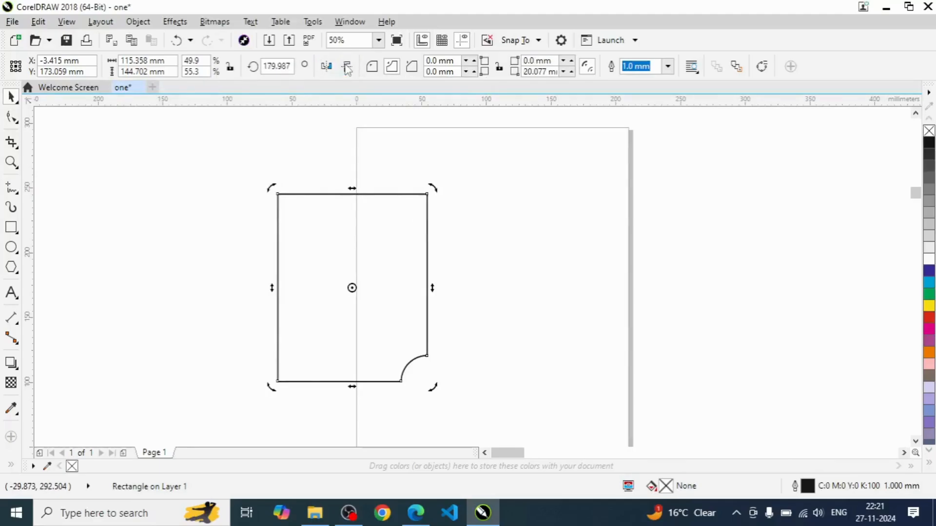
{"action": "left_click", "coordinate": [347, 68]}
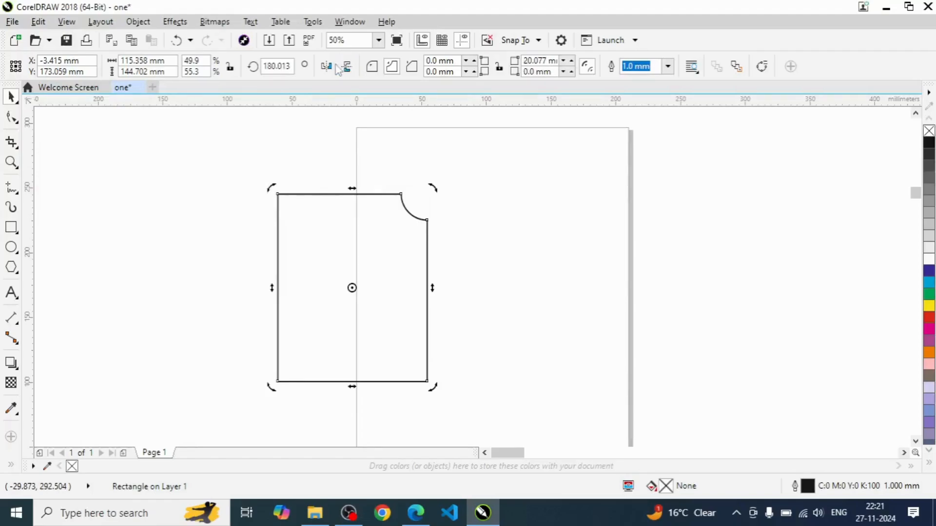
{"action": "left_click", "coordinate": [326, 66]}
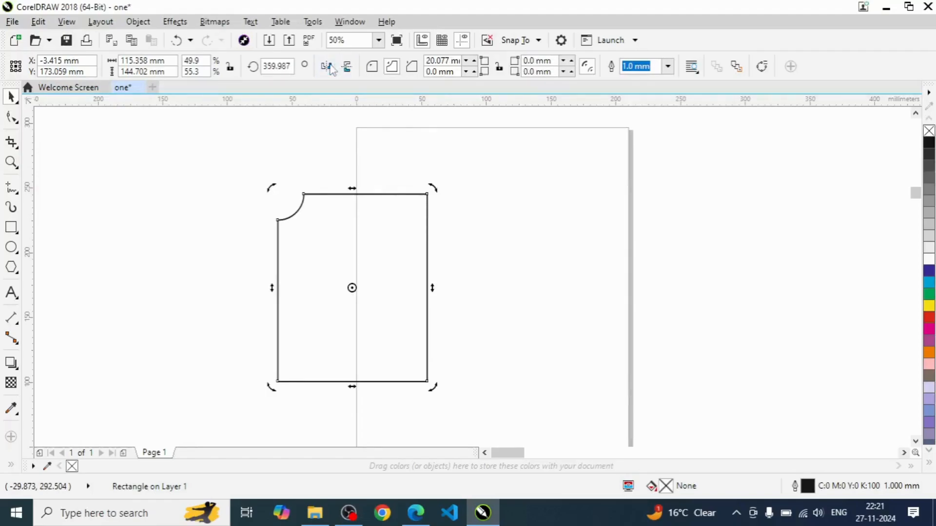
{"action": "left_click", "coordinate": [327, 66]}
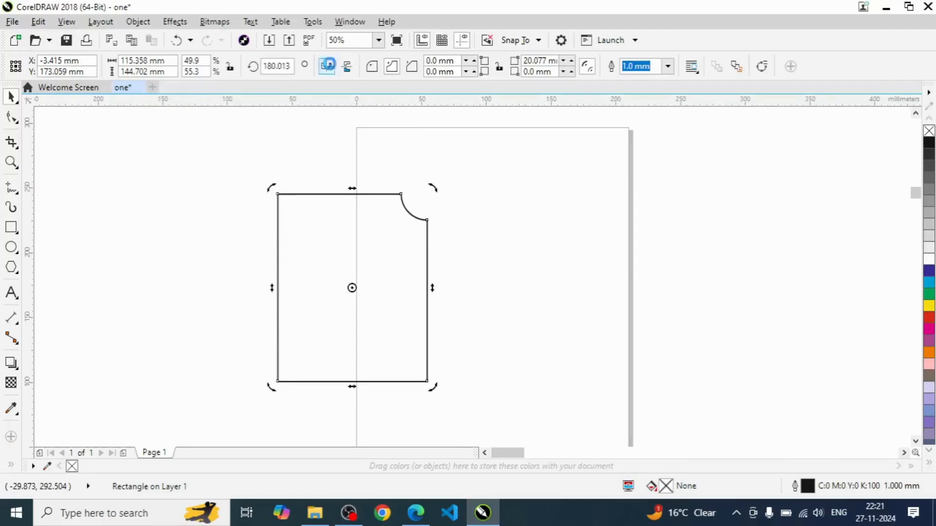
{"action": "left_click", "coordinate": [326, 66]}
{"action": "left_click", "coordinate": [326, 67]}
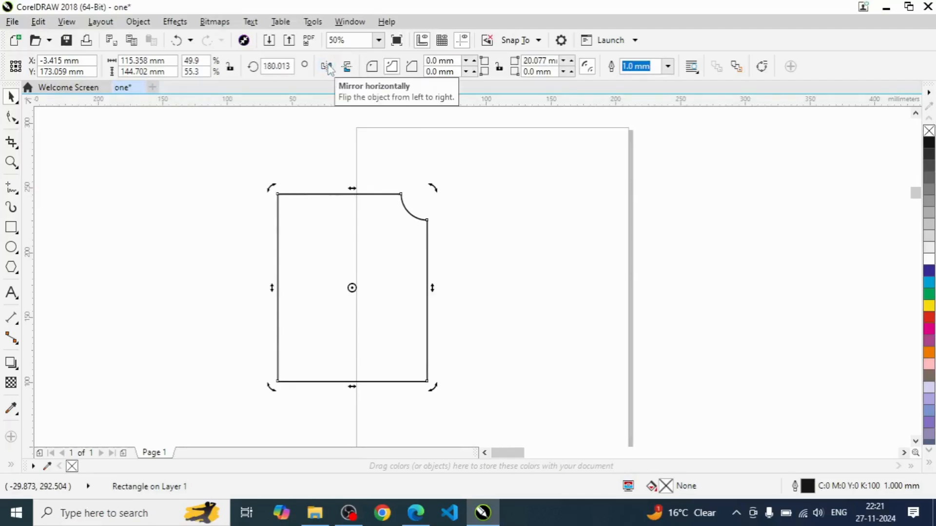
Move the rectangle onto the page, centred at about X 62 mm, Y 173 mm, and delete it.
{"action": "left_click", "coordinate": [476, 251]}
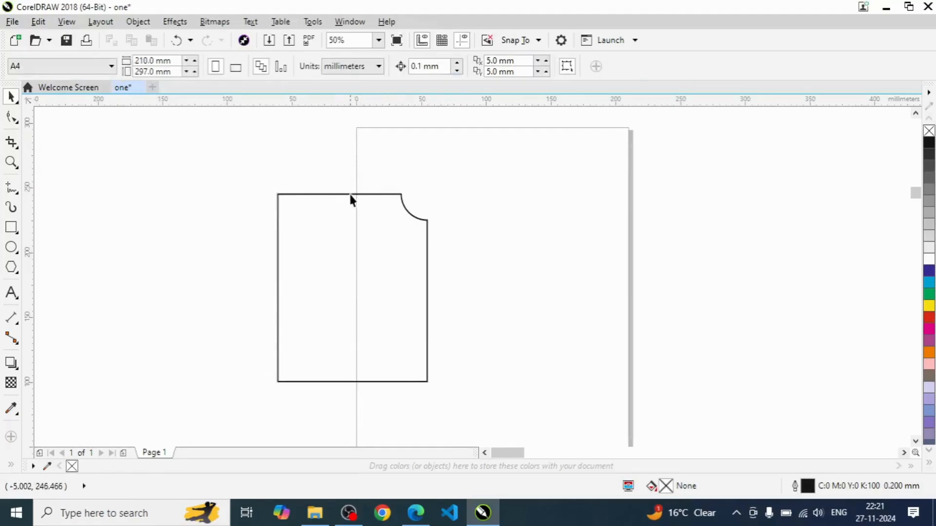
{"action": "left_click_drag", "start_coordinate": [350, 195], "coordinate": [434, 194]}
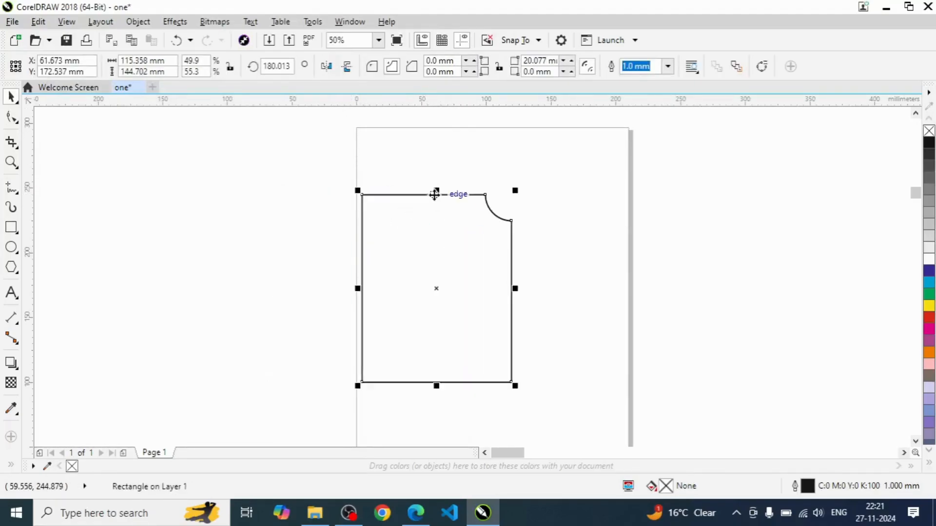
{"action": "key", "text": "Delete"}
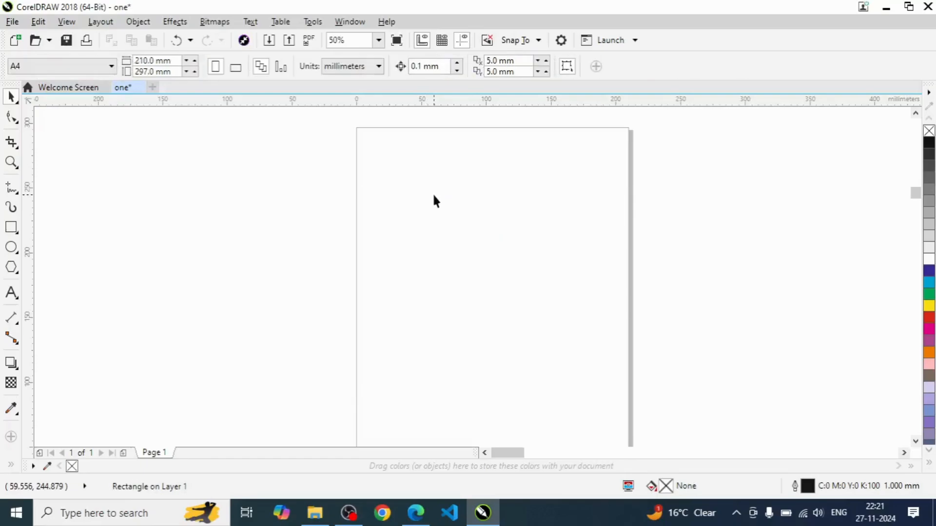
Draw a three-sided polygon about 90 mm wide and 84 mm high beside the page's left edge with the Polygon tool.
{"action": "left_click", "coordinate": [17, 238]}
{"action": "mouse_move", "coordinate": [14, 269]}
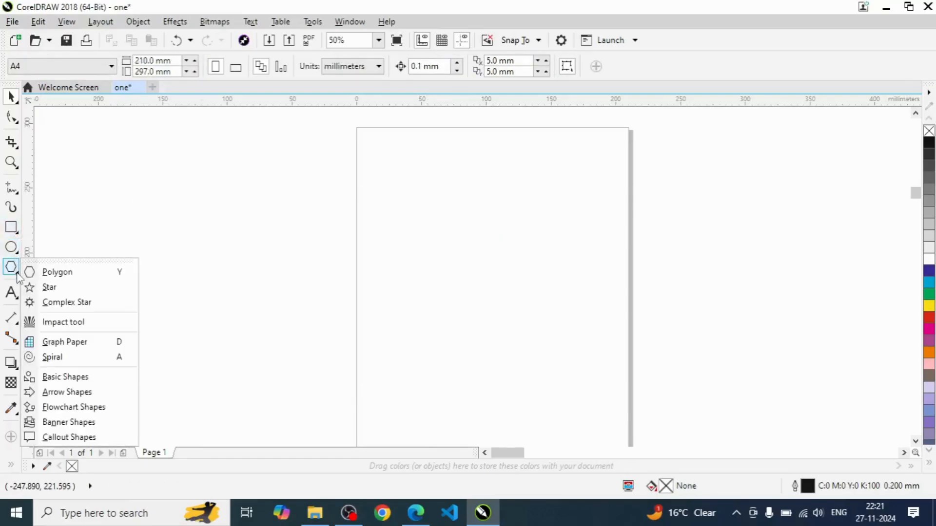
{"action": "left_click", "coordinate": [54, 272]}
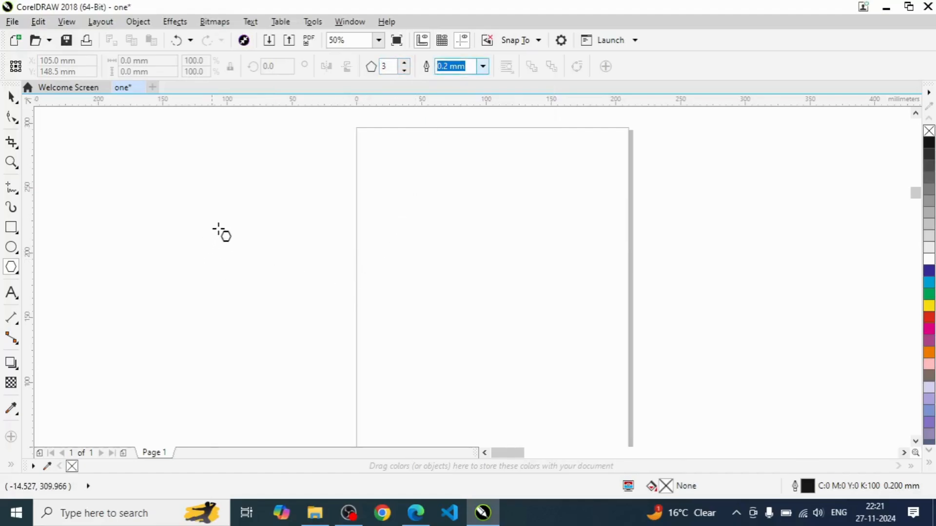
{"action": "mouse_move", "coordinate": [226, 228]}
{"action": "left_mouse_down"}
{"action": "mouse_move", "coordinate": [286, 309]}
{"action": "mouse_move", "coordinate": [351, 372]}
{"action": "left_mouse_up"}
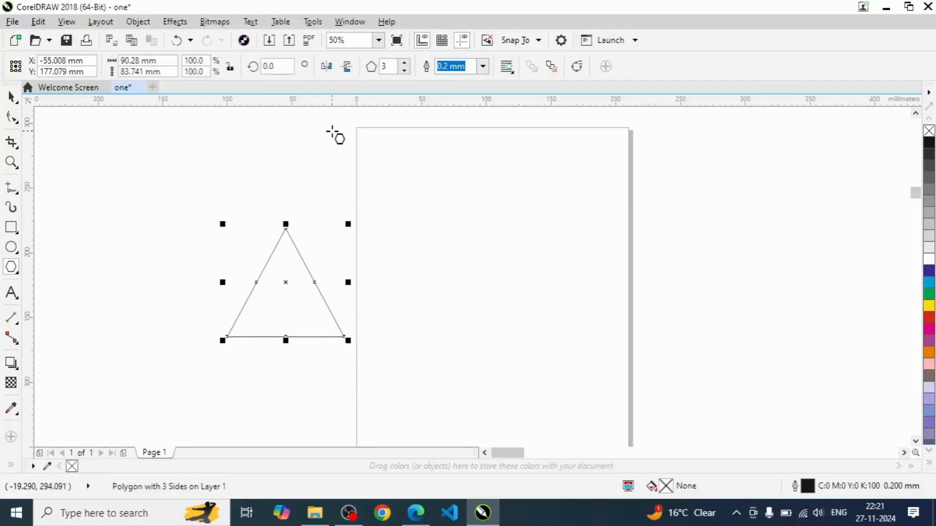
Move the triangle up to about X -46 mm, Y 250 mm, and create a vertically mirrored copy over it.
{"action": "left_click", "coordinate": [11, 97]}
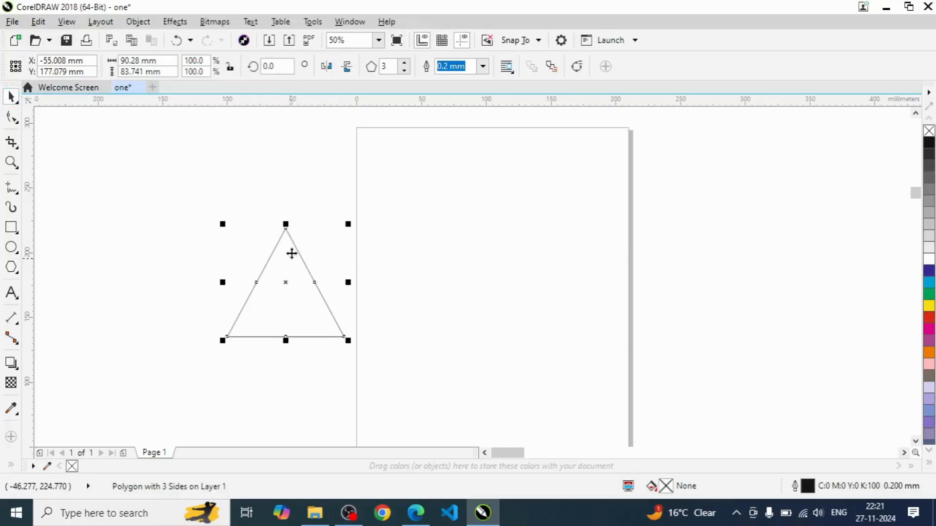
{"action": "left_click_drag", "start_coordinate": [294, 244], "coordinate": [306, 150]}
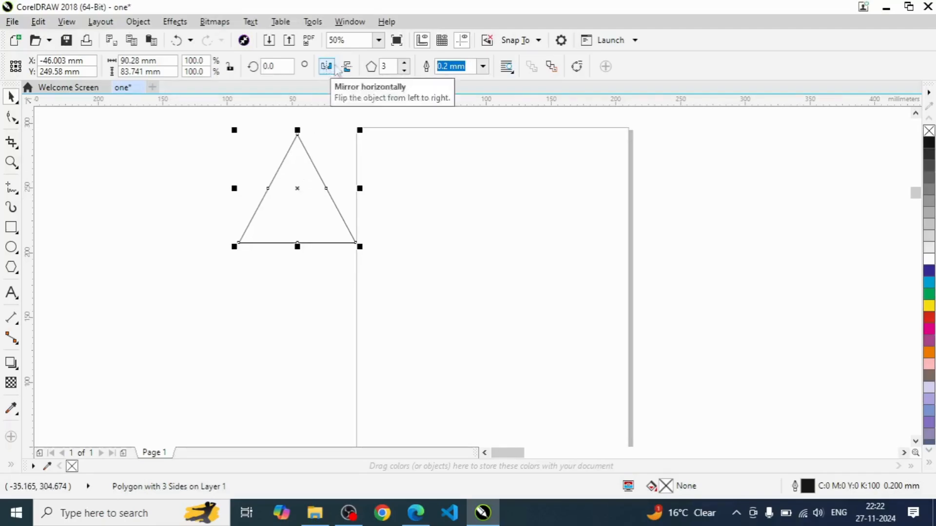
{"action": "left_click", "coordinate": [347, 68]}
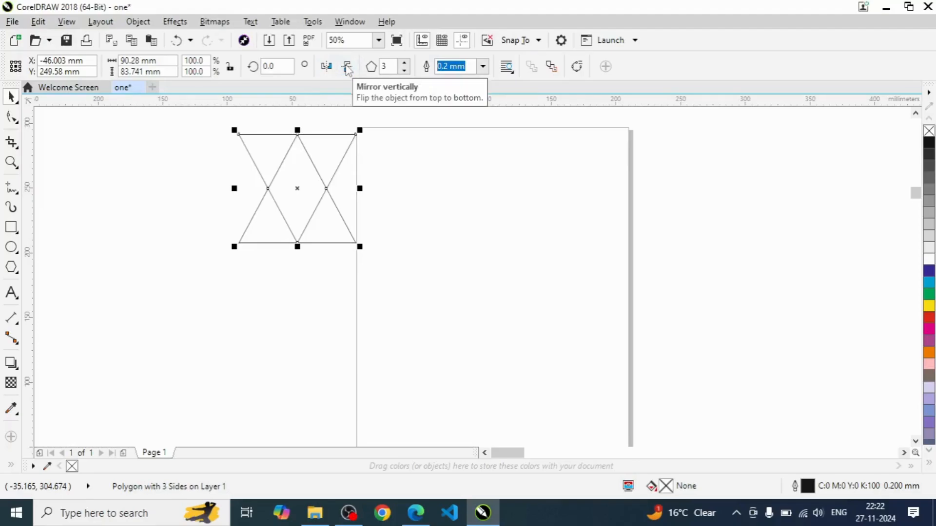
{"action": "left_click", "coordinate": [375, 182]}
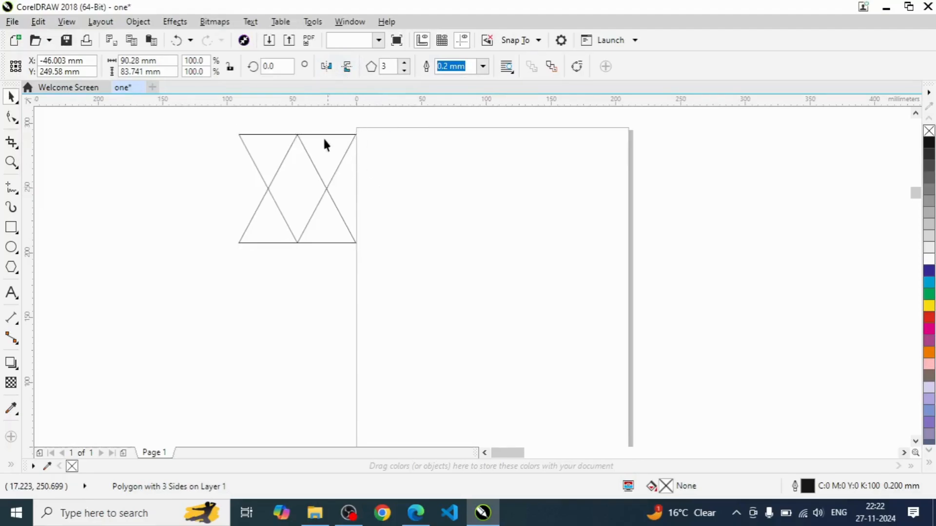
Move the inverted triangle below the upright one so their bases meet, and nudge it left to X -44.915 mm, Y 165.84 mm.
{"action": "left_click", "coordinate": [317, 135]}
{"action": "left_click_drag", "start_coordinate": [317, 135], "coordinate": [318, 243]}
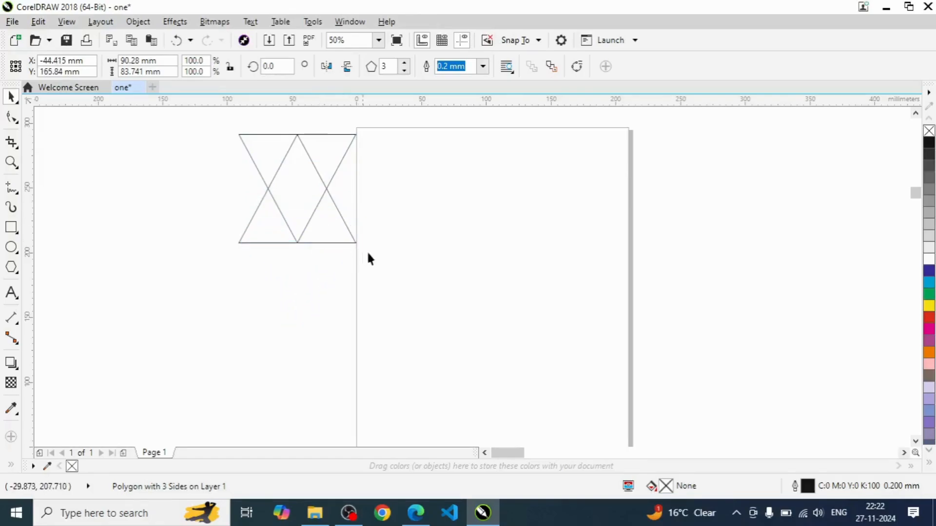
{"action": "key", "text": "Left"}
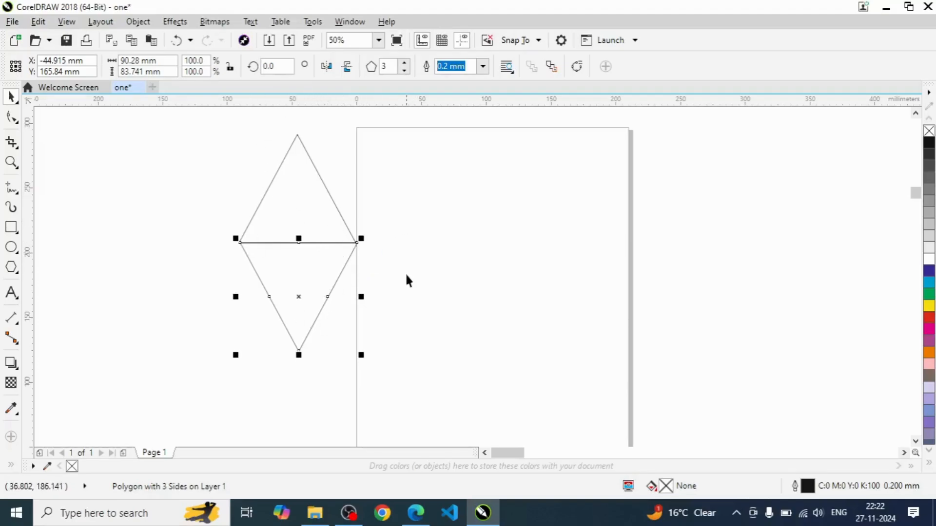
{"action": "left_click", "coordinate": [390, 275]}
{"action": "left_click", "coordinate": [332, 290]}
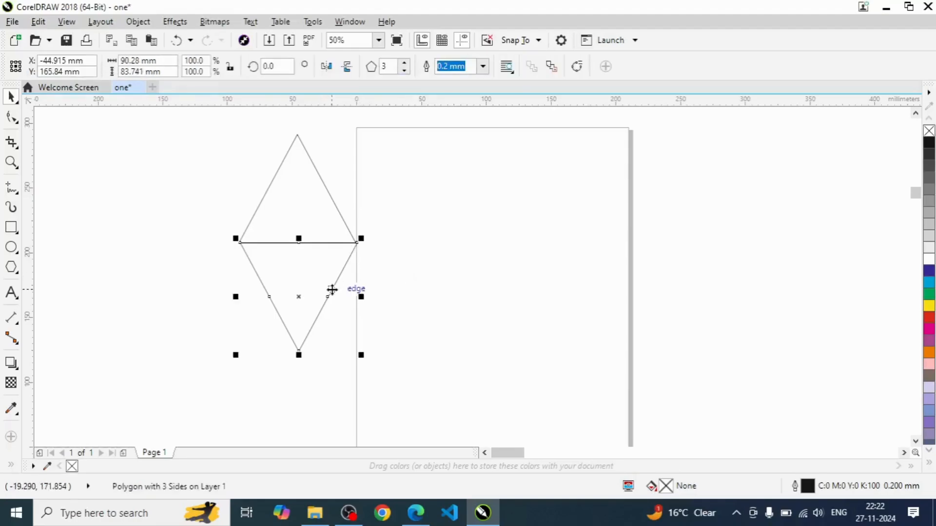
Delete the lower inverted triangle, and mirror the remaining triangle vertically and horizontally.
{"action": "key", "text": "Delete"}
{"action": "left_click", "coordinate": [287, 151]}
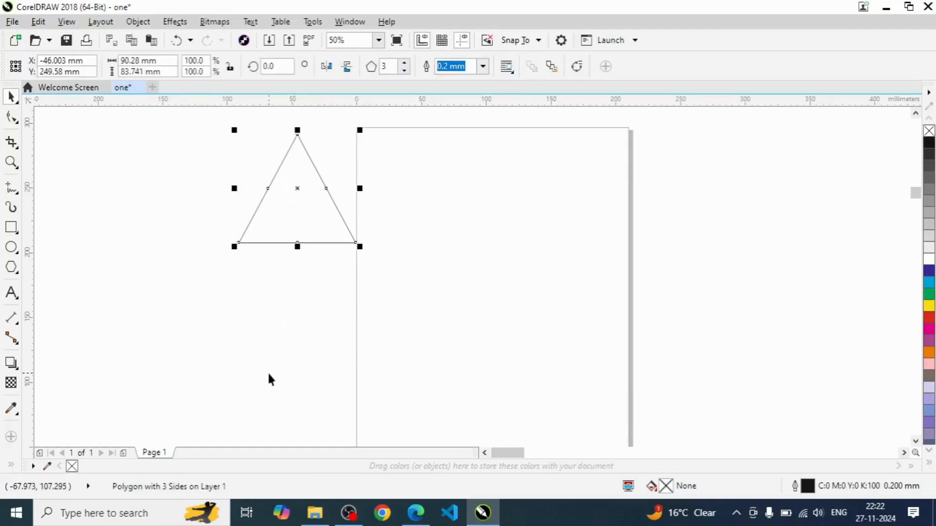
{"action": "left_click", "coordinate": [346, 66]}
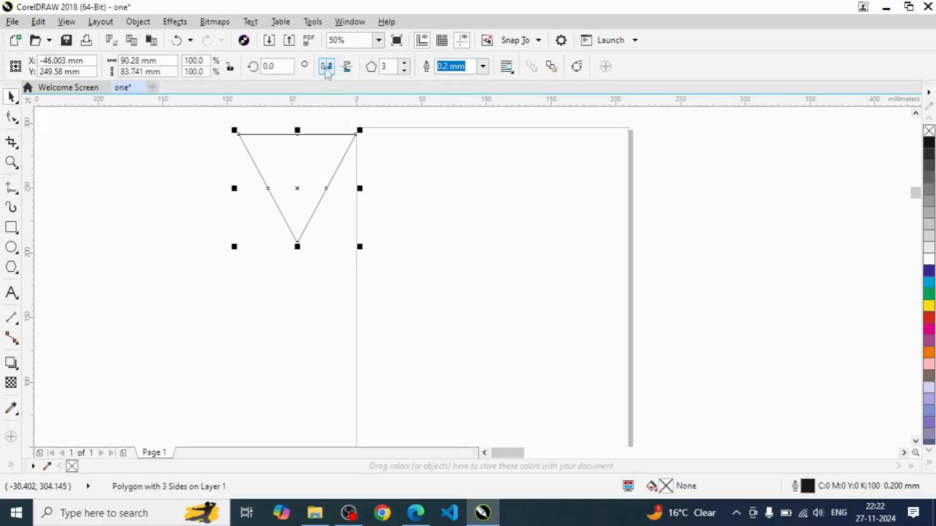
{"action": "left_click", "coordinate": [326, 67]}
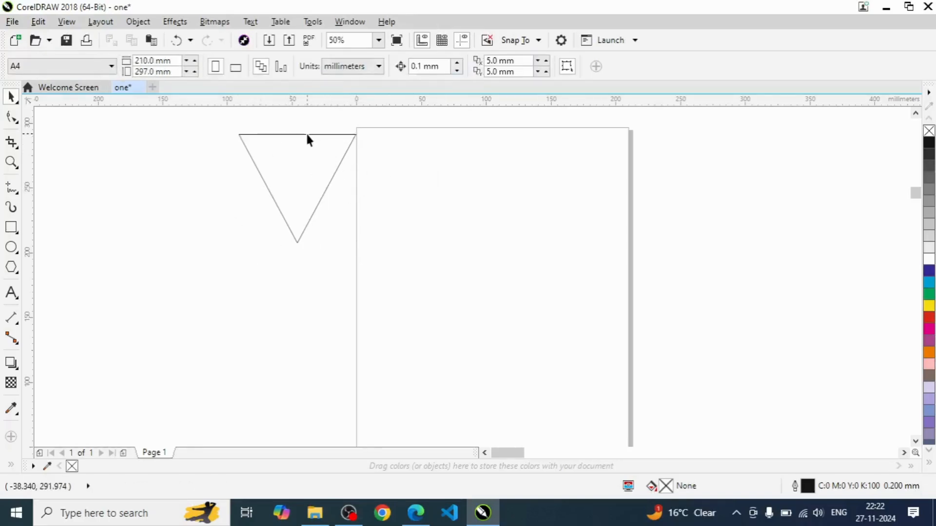
Move the inverted triangle down to about X -47 mm, Y 178 mm, and mirror it horizontally twice.
{"action": "left_click_drag", "start_coordinate": [306, 133], "coordinate": [303, 260]}
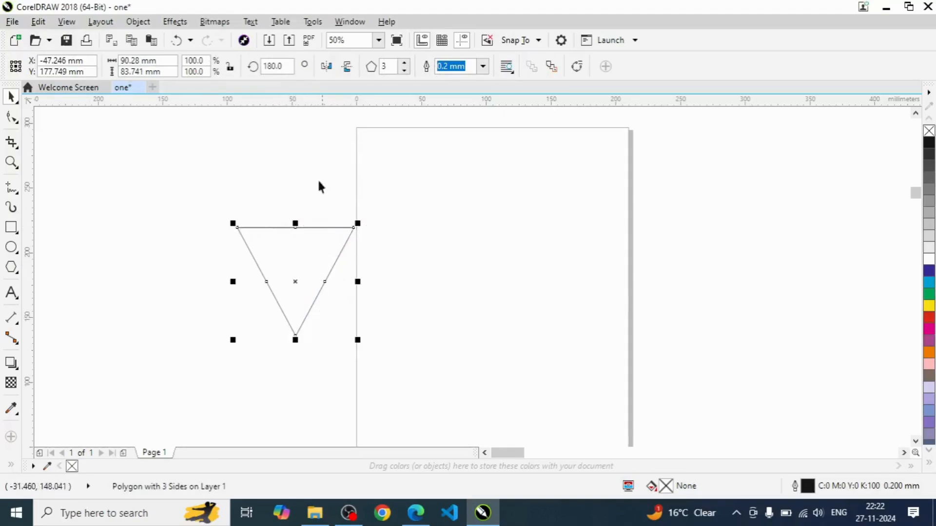
{"action": "left_click", "coordinate": [327, 69]}
{"action": "left_click", "coordinate": [327, 69]}
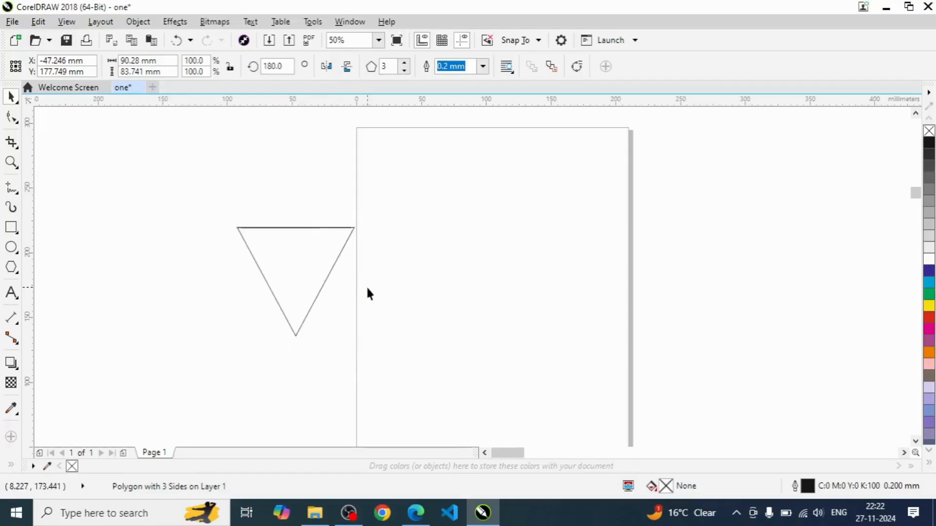
Place a copy of the triangle at about X 5 mm, Y 178 mm, and rotate it counterclockwise to about 212.5 degrees.
{"action": "left_click_drag", "start_coordinate": [315, 263], "coordinate": [379, 263]}
{"action": "right_click", "coordinate": [379, 264]}
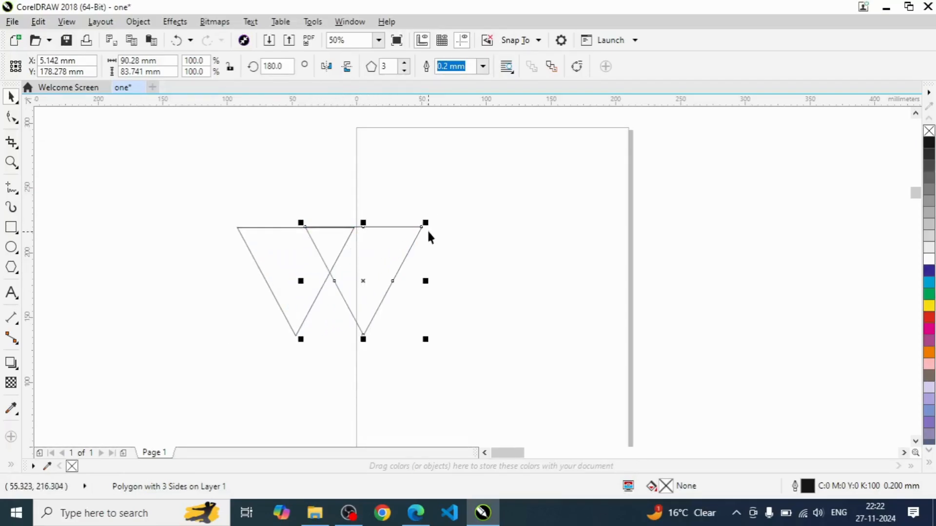
{"action": "left_click", "coordinate": [415, 239]}
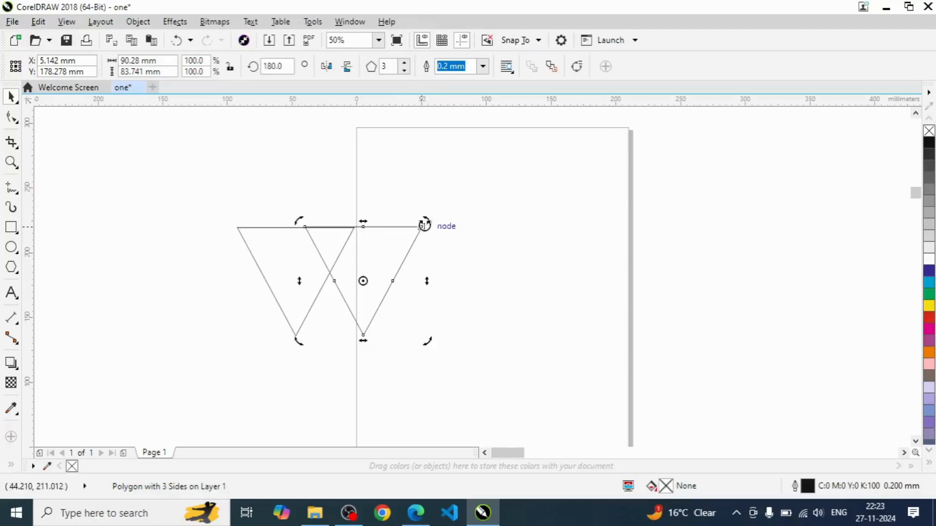
{"action": "left_click_drag", "start_coordinate": [423, 223], "coordinate": [385, 200]}
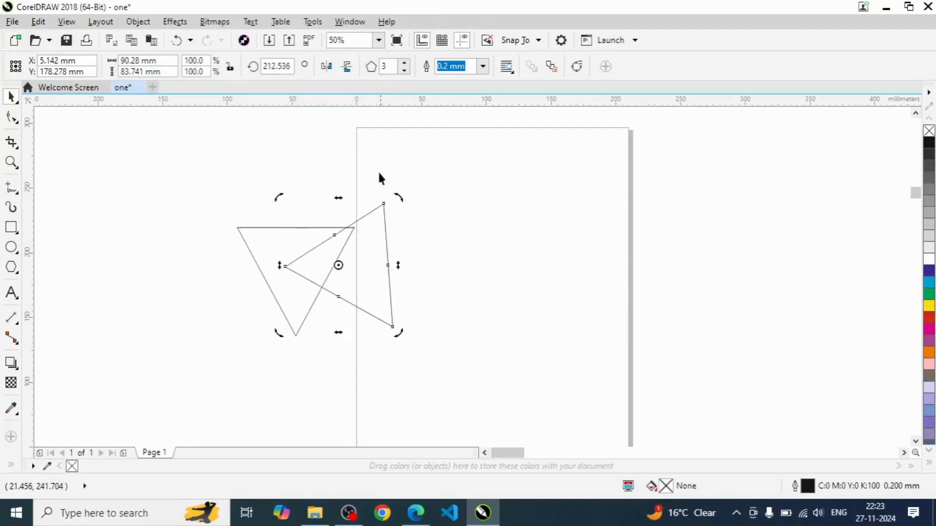
Move the unrotated triangle away from the page to about X -146 mm, Y 205 mm, and mirror it horizontally.
{"action": "left_click_drag", "start_coordinate": [265, 228], "coordinate": [154, 200]}
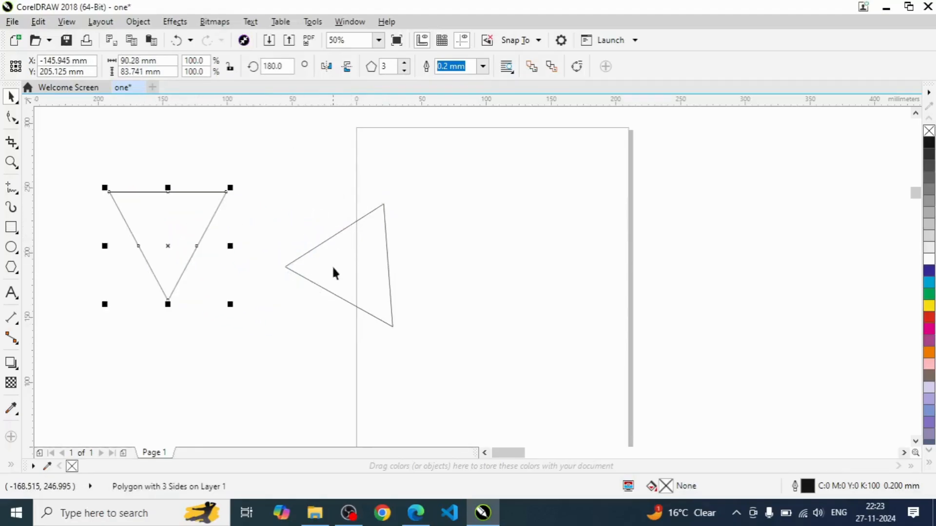
{"action": "left_click", "coordinate": [326, 66]}
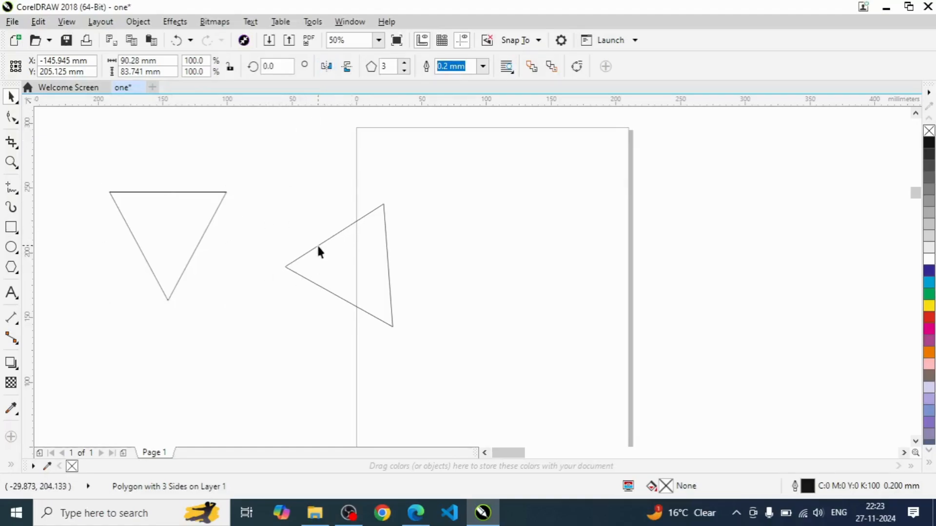
Mirror the rotated triangle horizontally back and forth, ending in its original orientation.
{"action": "left_click", "coordinate": [317, 247]}
{"action": "left_click", "coordinate": [326, 67]}
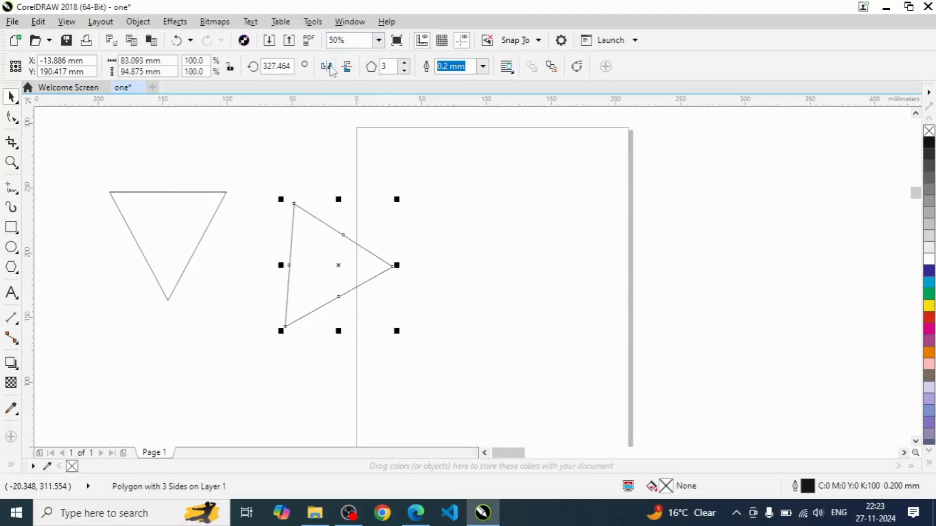
{"action": "left_click", "coordinate": [329, 68]}
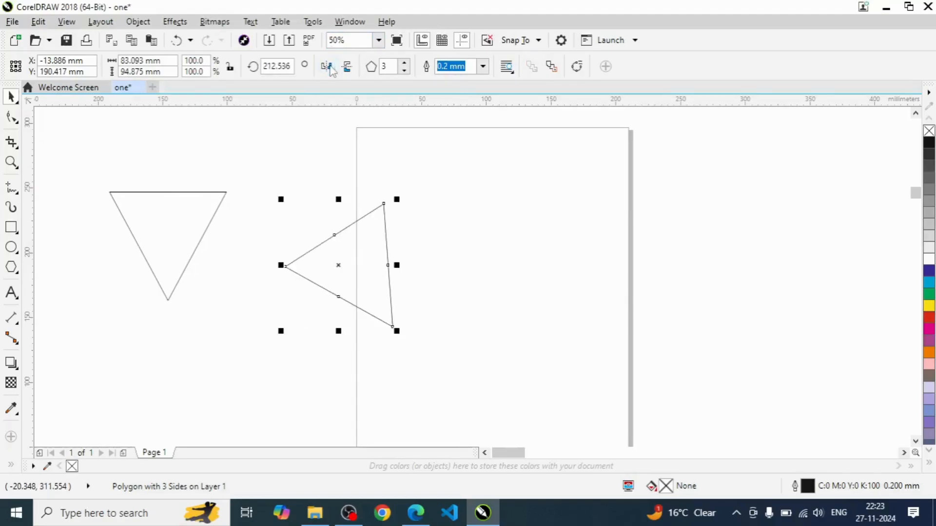
{"action": "left_click", "coordinate": [330, 68]}
{"action": "left_click", "coordinate": [330, 69]}
{"action": "left_click_drag", "start_coordinate": [71, 137], "coordinate": [266, 248]}
{"action": "left_click_drag", "start_coordinate": [464, 365], "coordinate": [464, 365]}
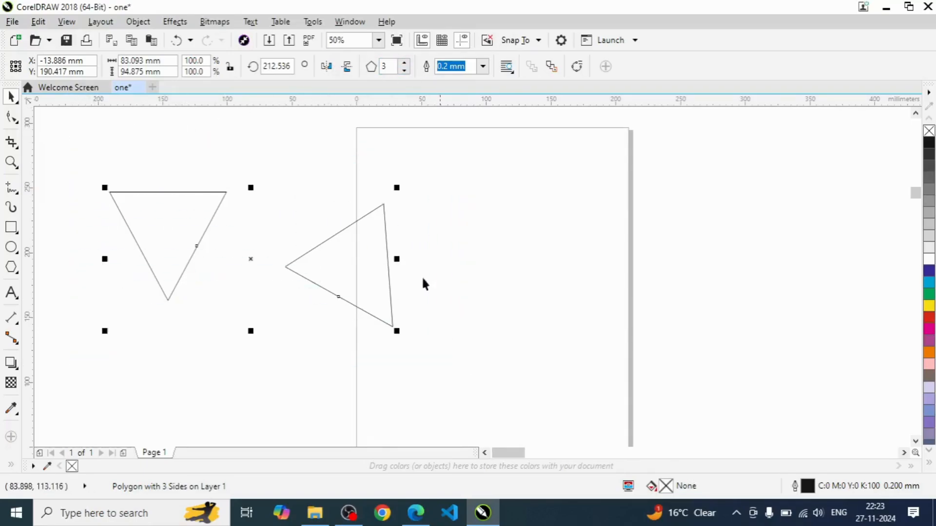
{"action": "left_click", "coordinate": [423, 218]}
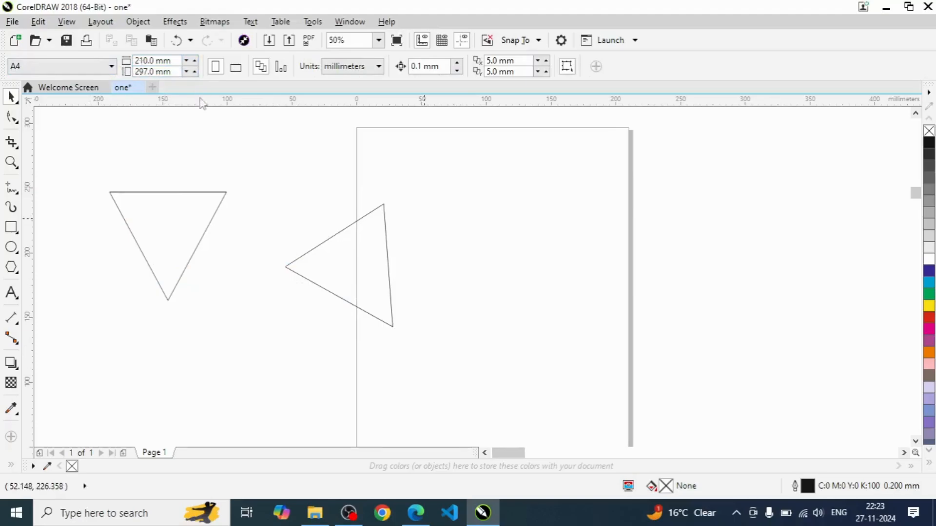
Stretch the inverted triangle to about 171 mm wide and 177 mm high.
{"action": "left_click", "coordinate": [203, 193]}
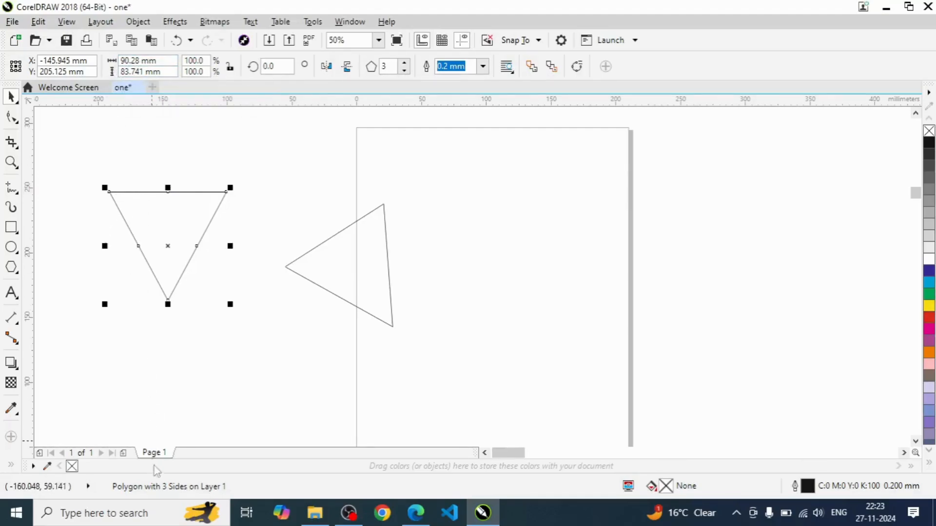
{"action": "scroll", "coordinate": [375, 349], "scroll_direction": "down", "scroll_amount": 1}
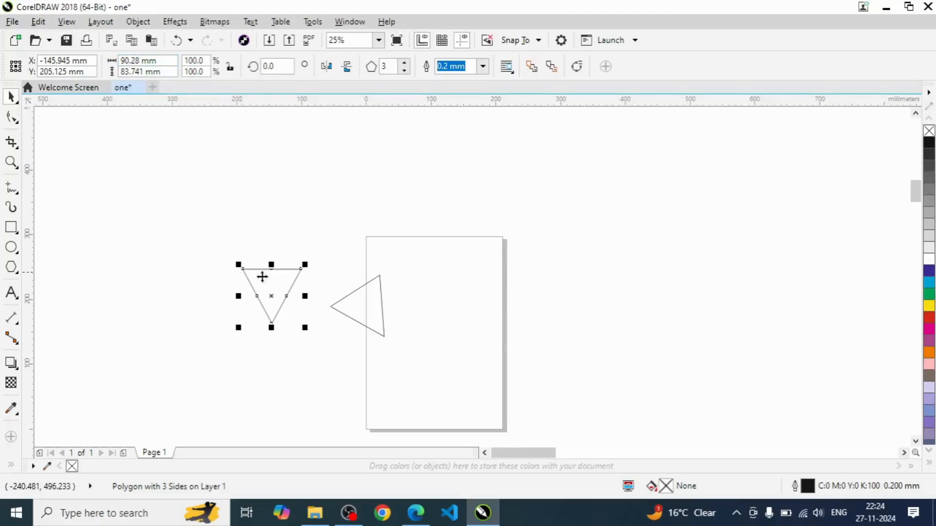
{"action": "left_click_drag", "start_coordinate": [306, 296], "coordinate": [357, 303]}
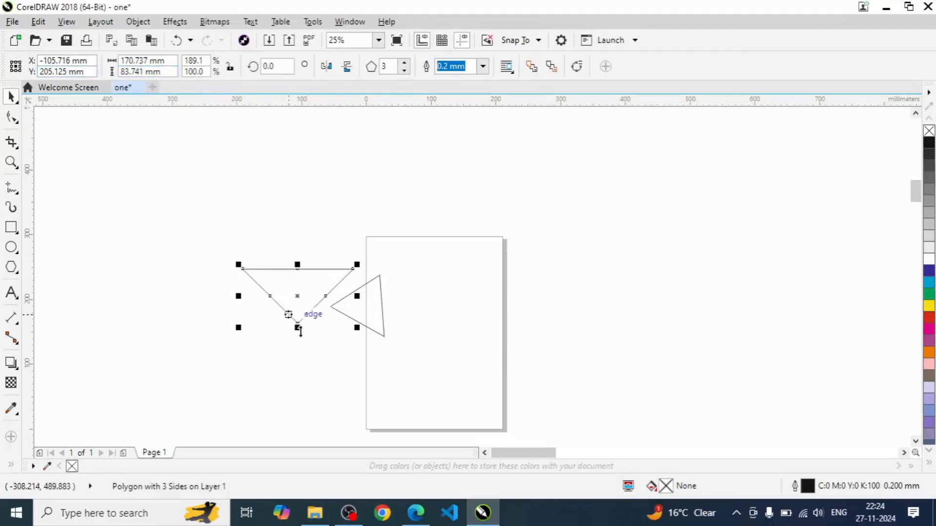
{"action": "left_click_drag", "start_coordinate": [298, 327], "coordinate": [305, 390]}
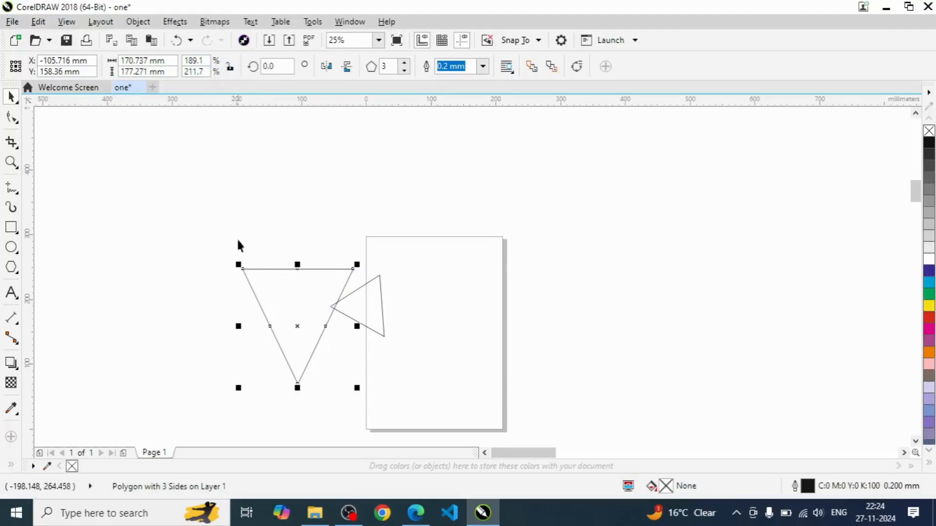
Lock the scaling ratio, and stretch the inverted triangle's outer side away from the page to about 235 mm wide.
{"action": "left_click", "coordinate": [231, 68]}
{"action": "left_click_drag", "start_coordinate": [238, 326], "coordinate": [196, 335]}
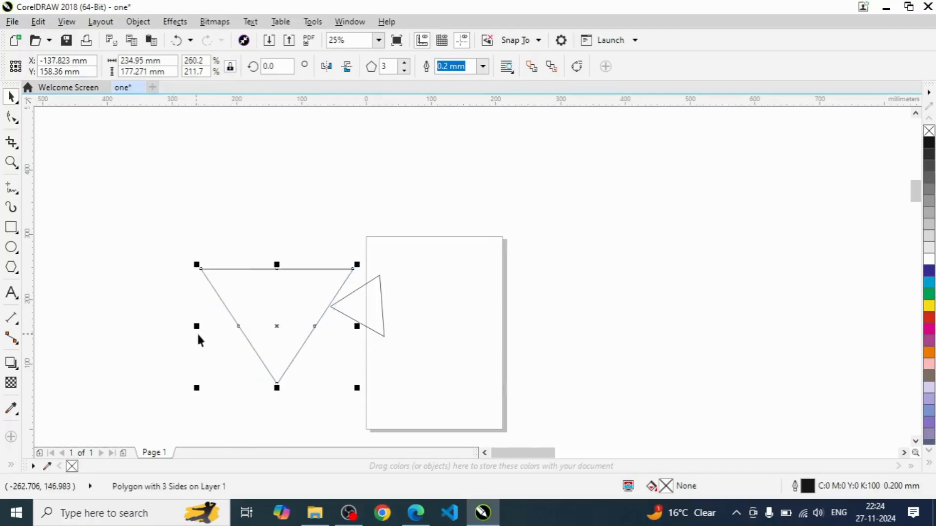
Move the rotated triangle off the page to about X 296 mm, Y 325 mm, and delete it.
{"action": "left_click", "coordinate": [383, 313]}
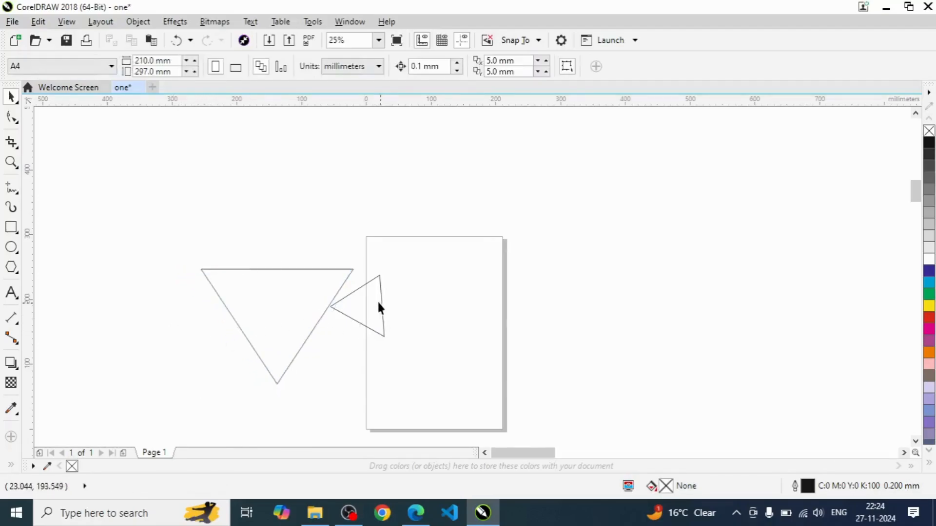
{"action": "left_click_drag", "start_coordinate": [382, 307], "coordinate": [582, 215]}
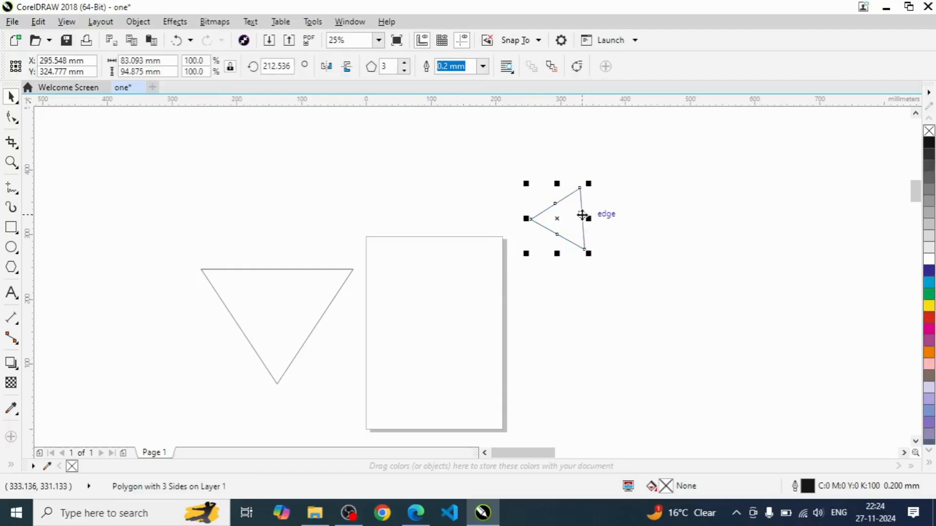
{"action": "key", "text": "Delete"}
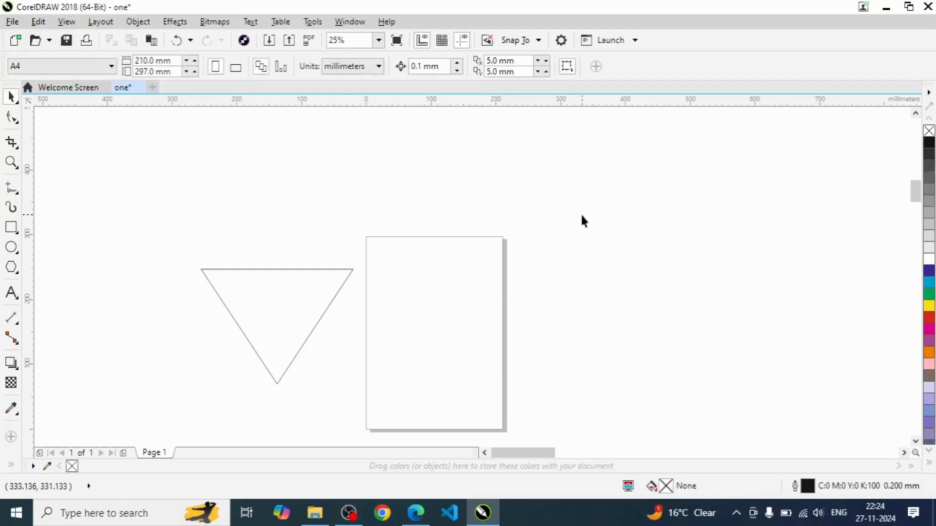
Scale the remaining triangle down proportionally from its upper outer corner to about 177 mm wide and 133 mm high.
{"action": "left_click", "coordinate": [263, 269]}
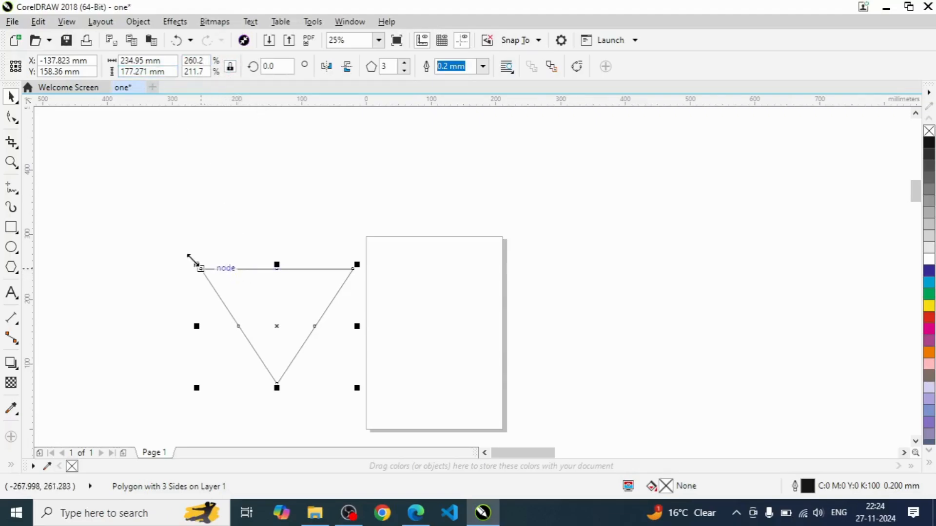
{"action": "left_click_drag", "start_coordinate": [195, 264], "coordinate": [234, 293]}
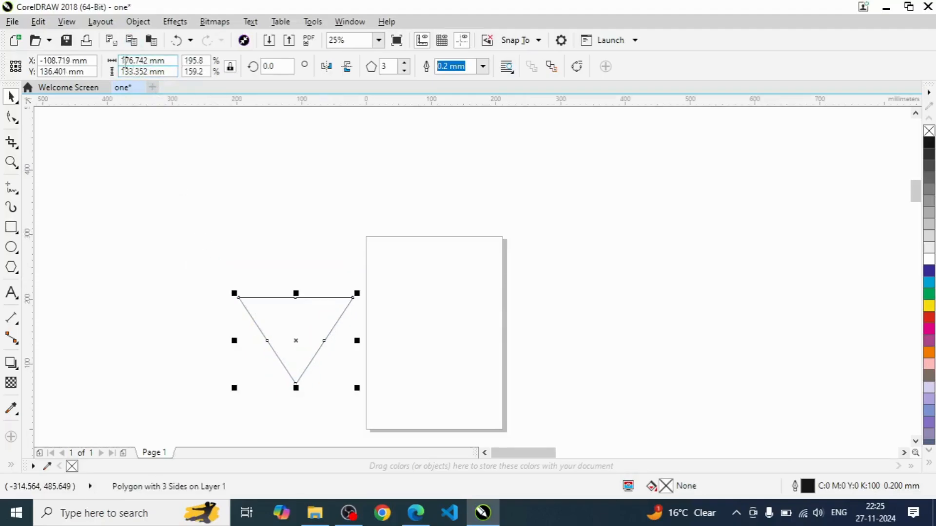
Try to set both the triangle's width and height to 150 mm with the scaling ratio locked.
{"action": "left_click", "coordinate": [170, 60]}
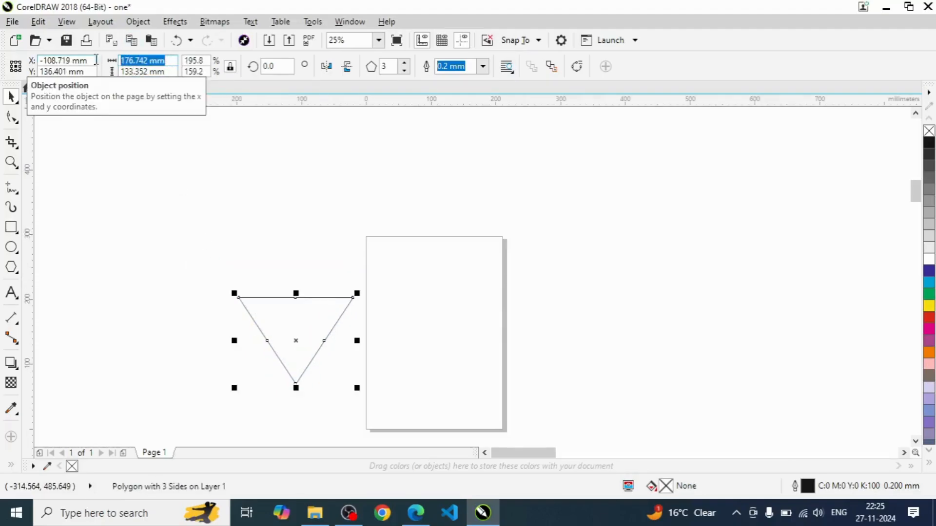
{"action": "type", "text": "150"}
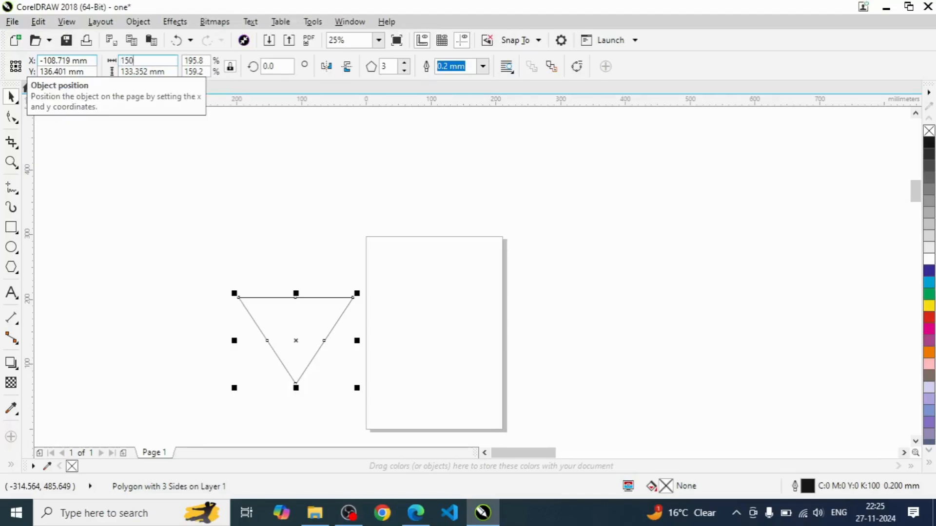
{"action": "key", "text": "Tab"}
{"action": "type", "text": "150"}
{"action": "key", "text": "Return"}
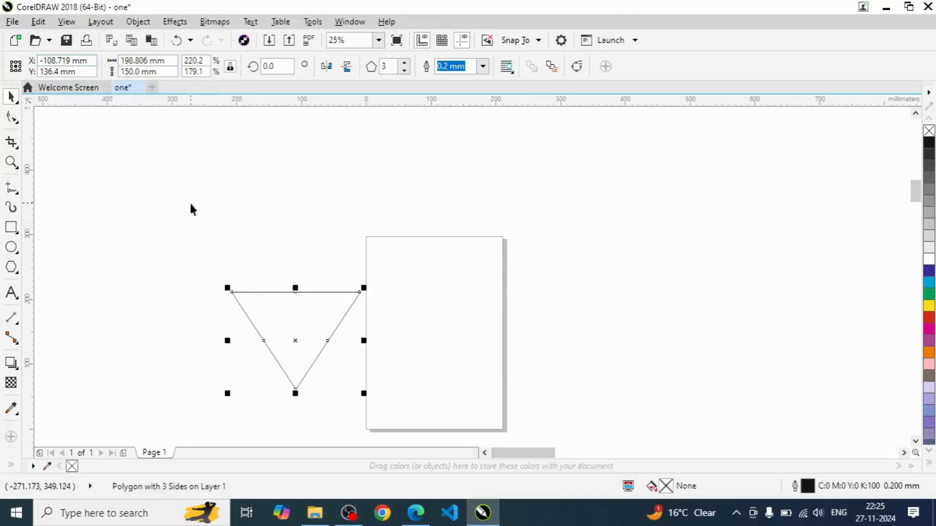
{"action": "left_click", "coordinate": [187, 182]}
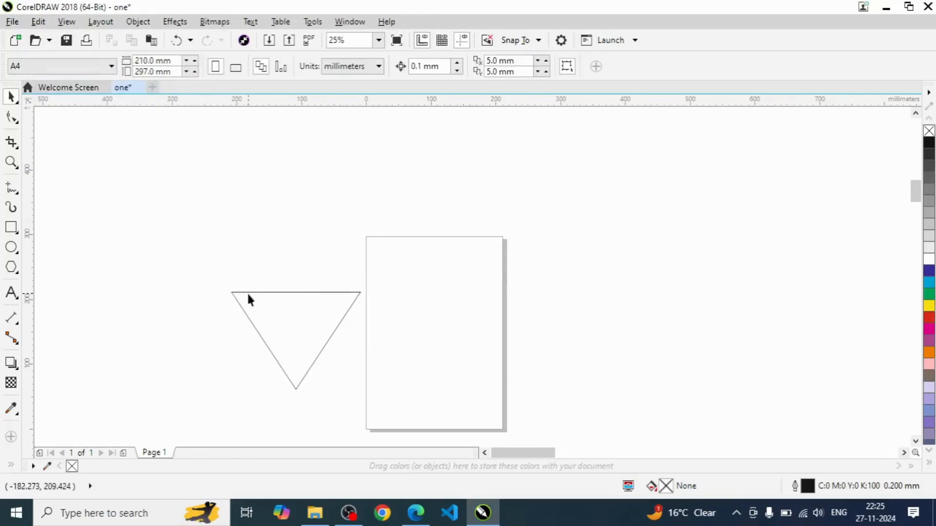
Set the triangle's width to 150 mm with the scaling ratio locked.
{"action": "left_click", "coordinate": [263, 293]}
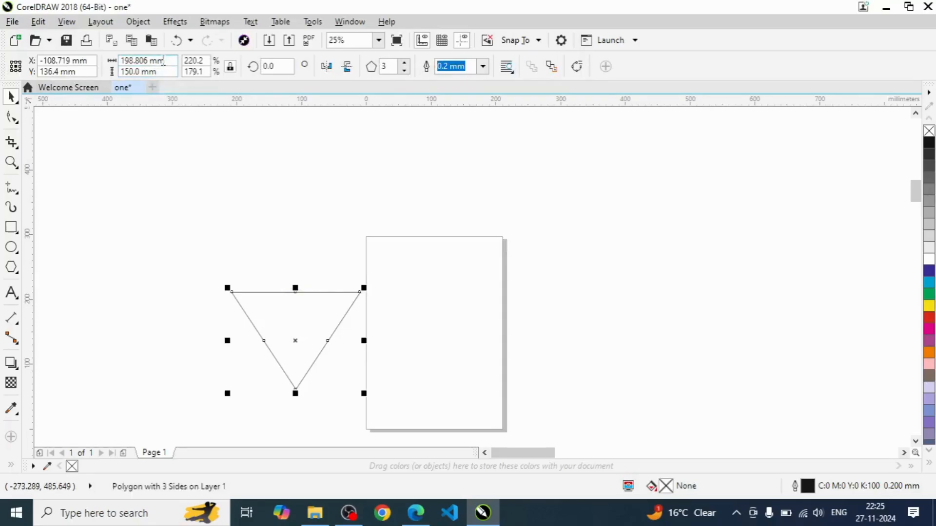
{"action": "left_click_drag", "start_coordinate": [167, 61], "coordinate": [117, 63]}
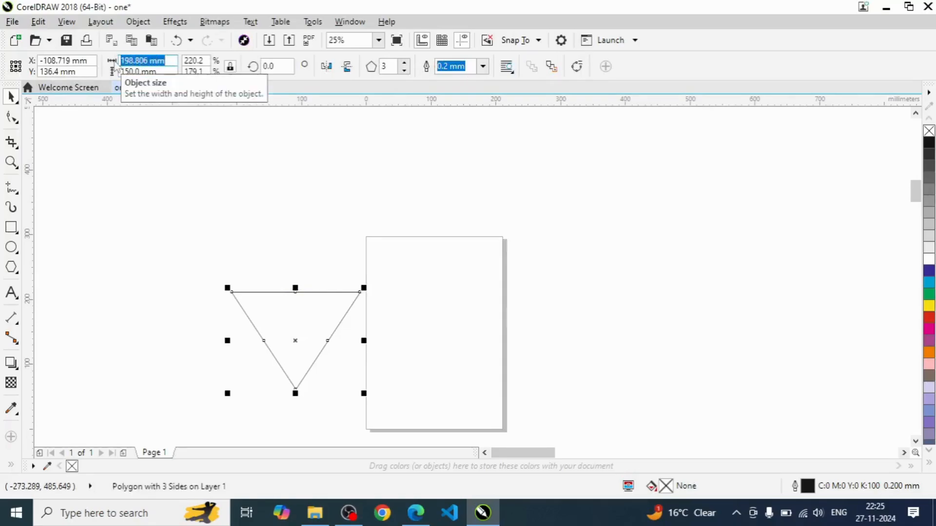
{"action": "type", "text": "1"}
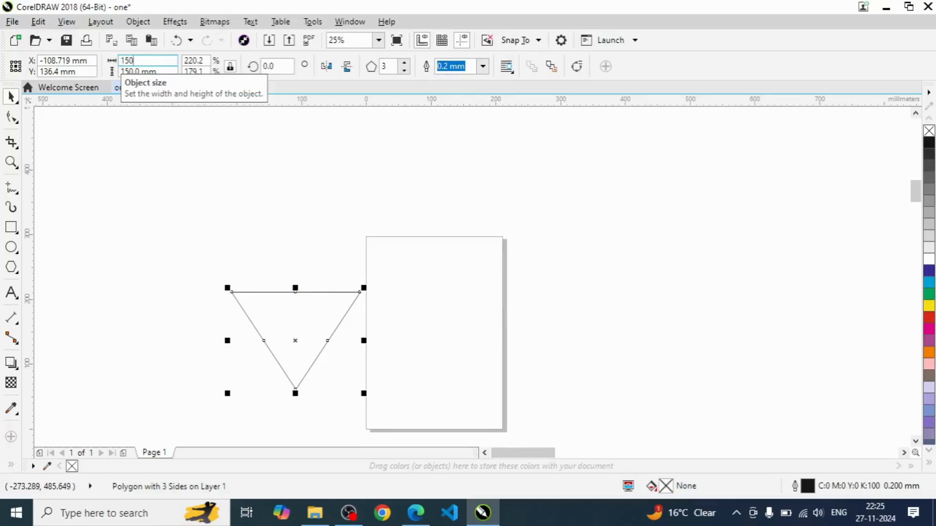
{"action": "type", "text": "50"}
{"action": "key", "text": "Return"}
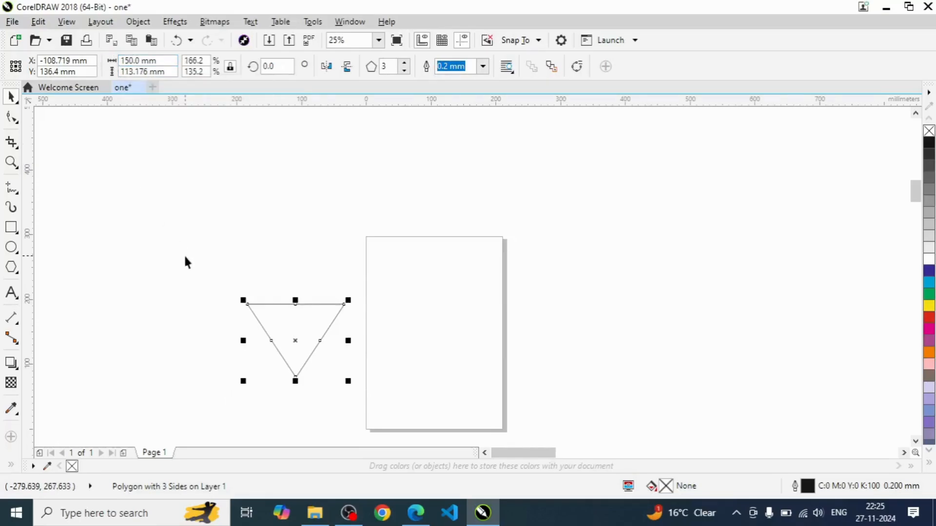
Unlock the scaling ratio, set the triangle's height to 150 mm, and deselect it.
{"action": "left_click", "coordinate": [230, 67]}
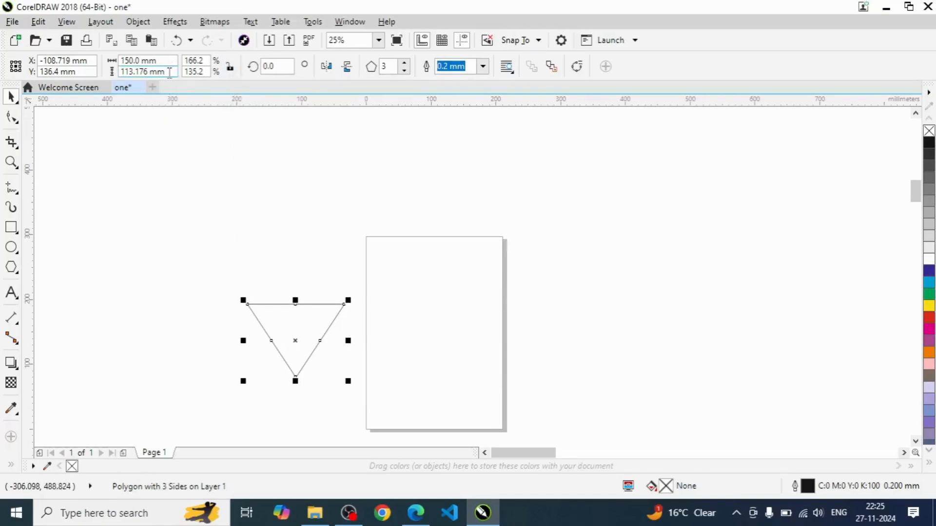
{"action": "left_click", "coordinate": [124, 71]}
{"action": "type", "text": "150"}
{"action": "key", "text": "Return"}
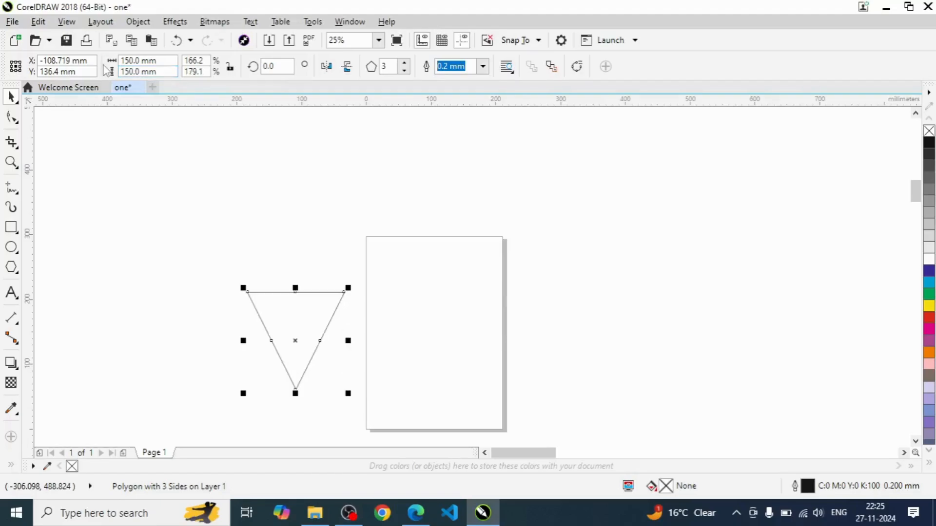
{"action": "left_click", "coordinate": [154, 249]}
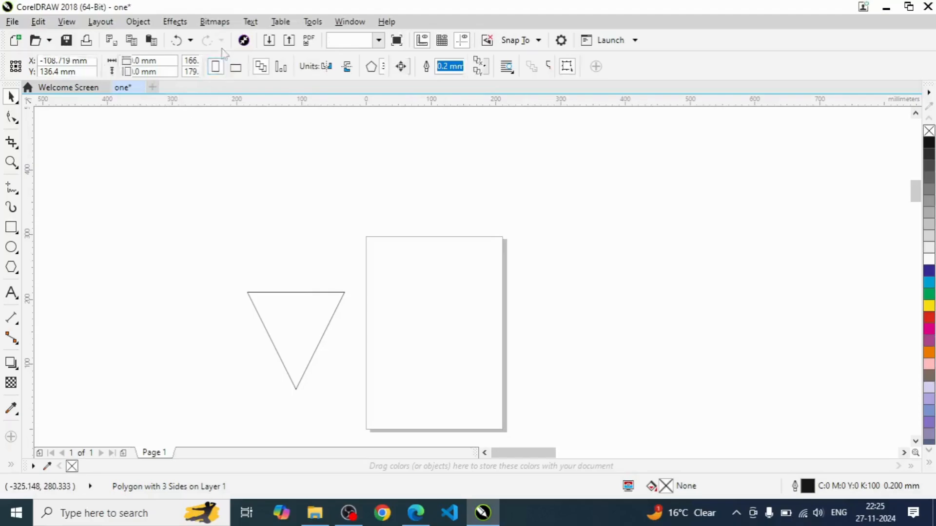
Enlarge the triangle proportionally from its upper-left corner to about 231 by 231 mm, and narrow it from its left side to about 195 mm wide.
{"action": "left_click", "coordinate": [288, 293]}
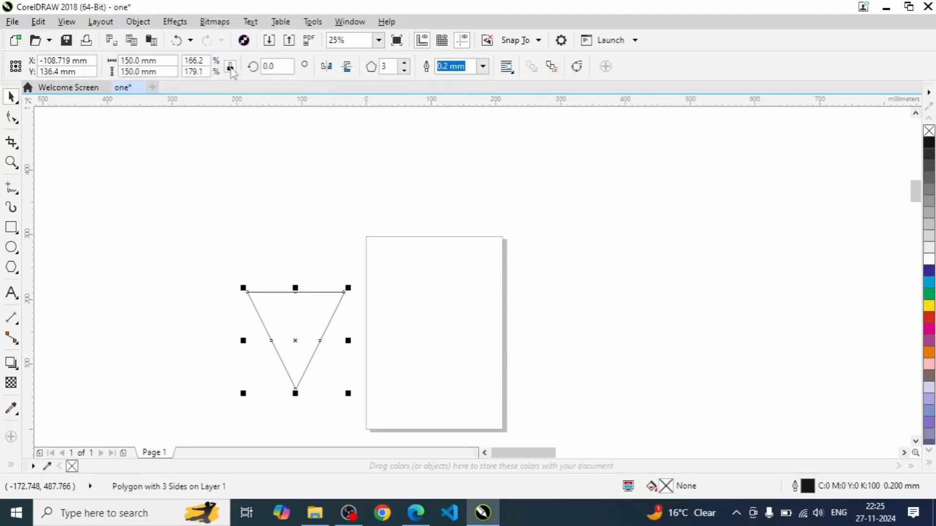
{"action": "left_click_drag", "start_coordinate": [243, 289], "coordinate": [190, 236]}
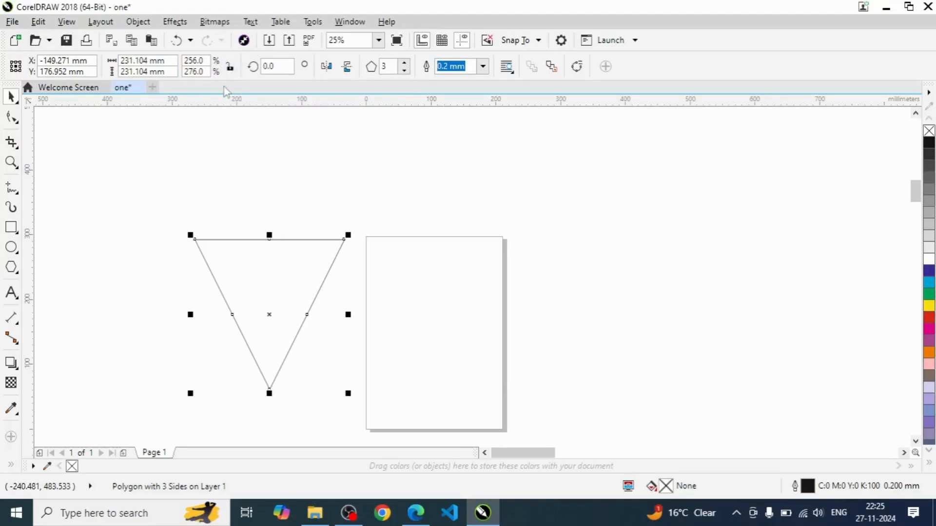
{"action": "left_click_drag", "start_coordinate": [191, 314], "coordinate": [214, 314]}
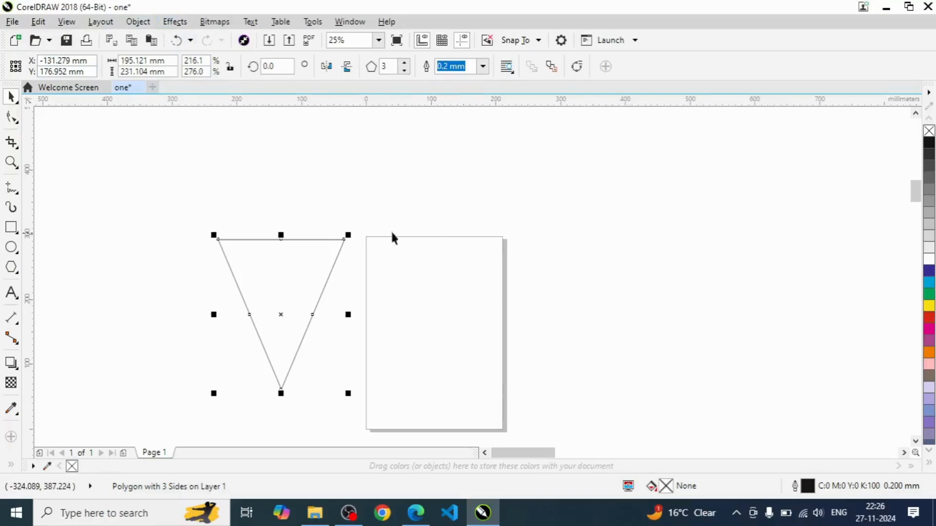
Deselect the triangle, marquee-select it, and delete it so the drawing area is empty.
{"action": "left_click", "coordinate": [166, 193]}
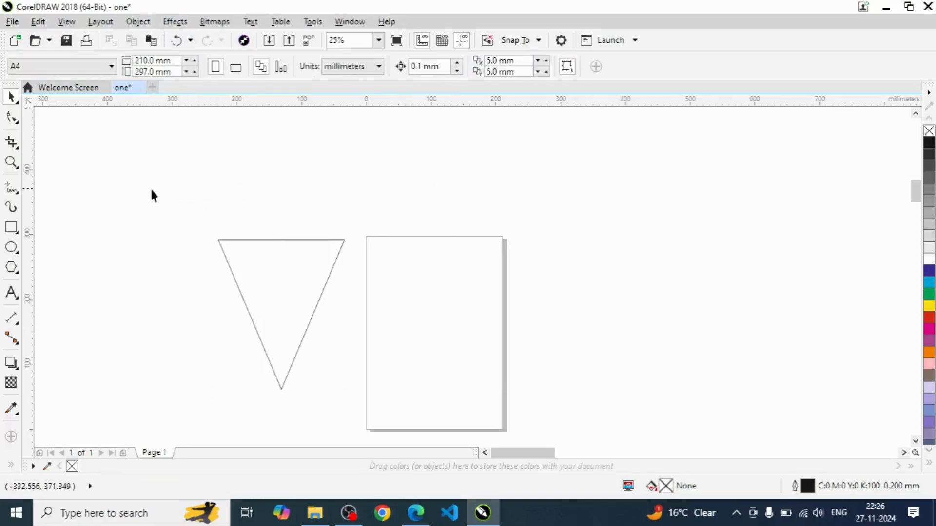
{"action": "left_click_drag", "start_coordinate": [151, 189], "coordinate": [397, 418]}
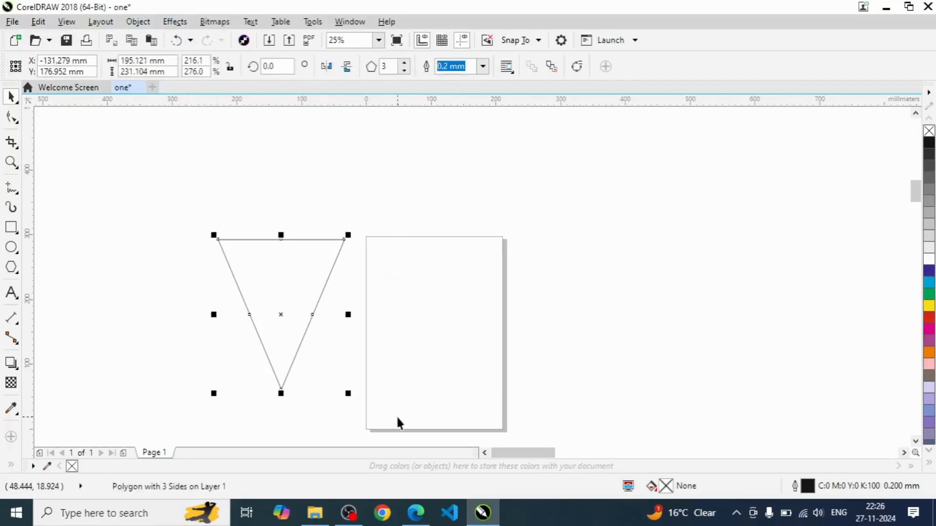
{"action": "key", "text": "Delete"}
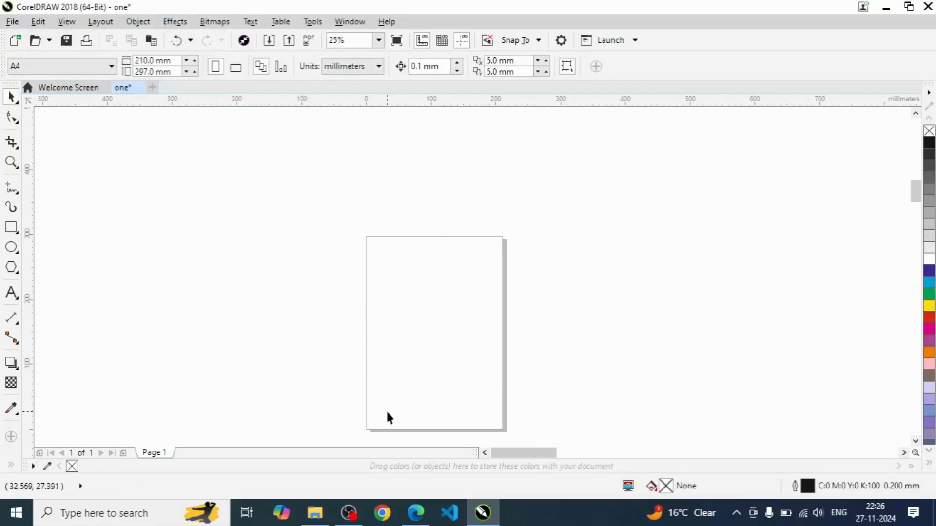